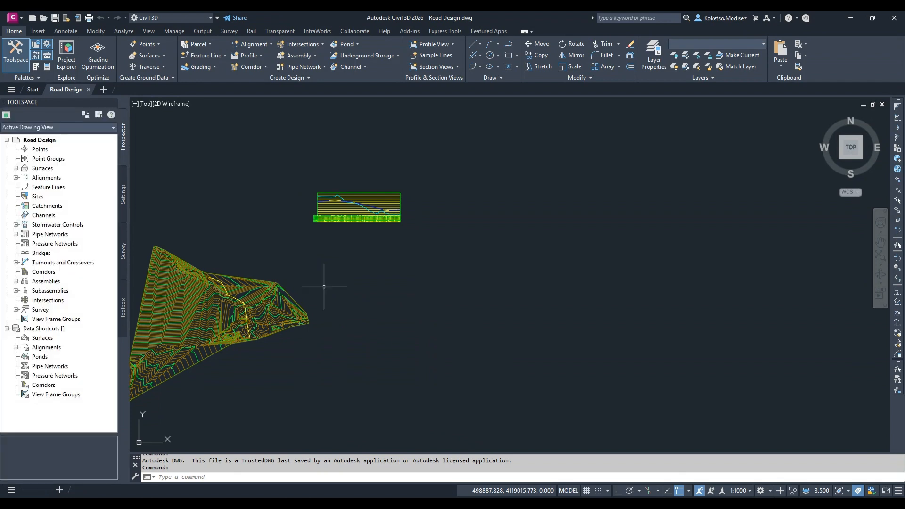
middle_click_drag(325, 286, 430, 292)
scroll(424, 289, "up", 2)
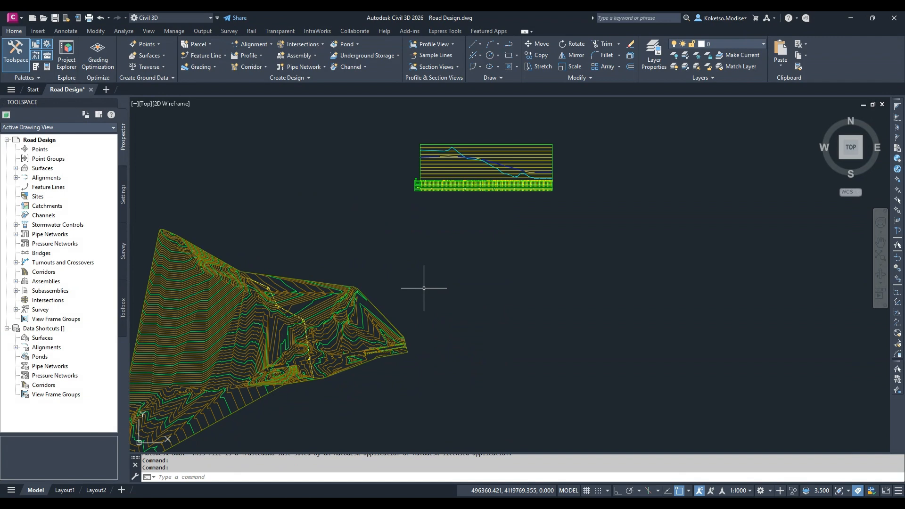
middle_click_drag(426, 290, 463, 289)
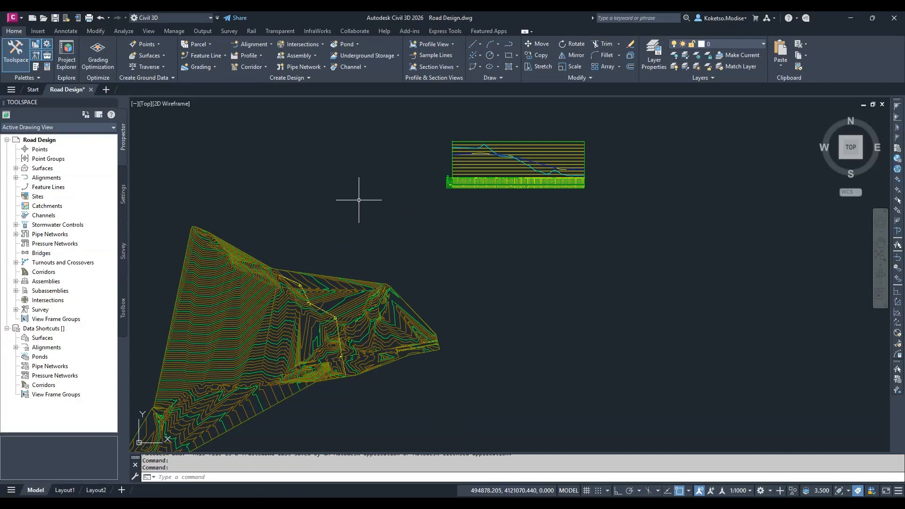
middle_click_drag(433, 253, 406, 241)
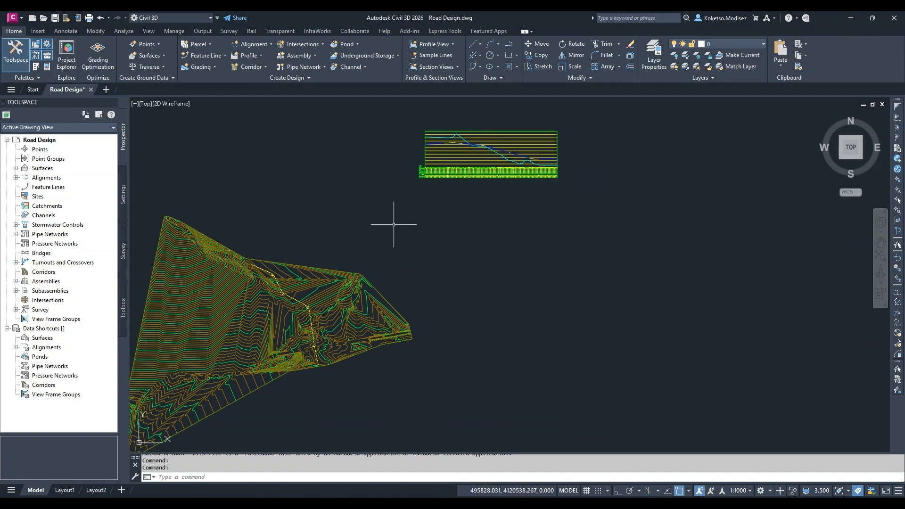
middle_click_drag(397, 225, 405, 232)
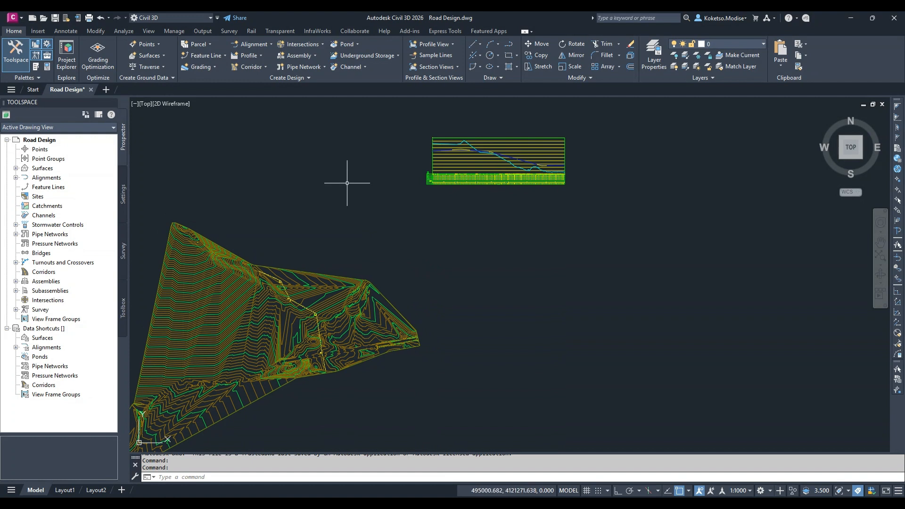
Create an assembly named VDC and place its baseline in the empty area below the profile view
left_click(299, 53)
left_click(306, 72)
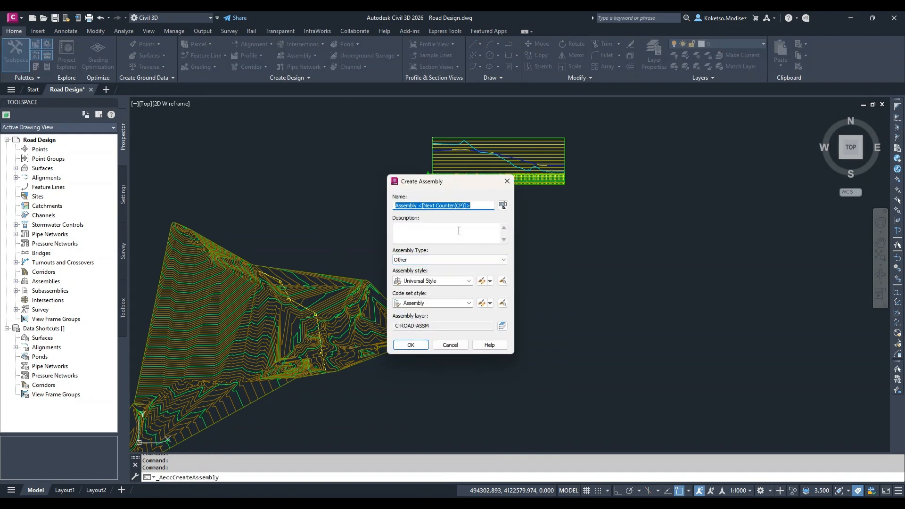
type("VDC")
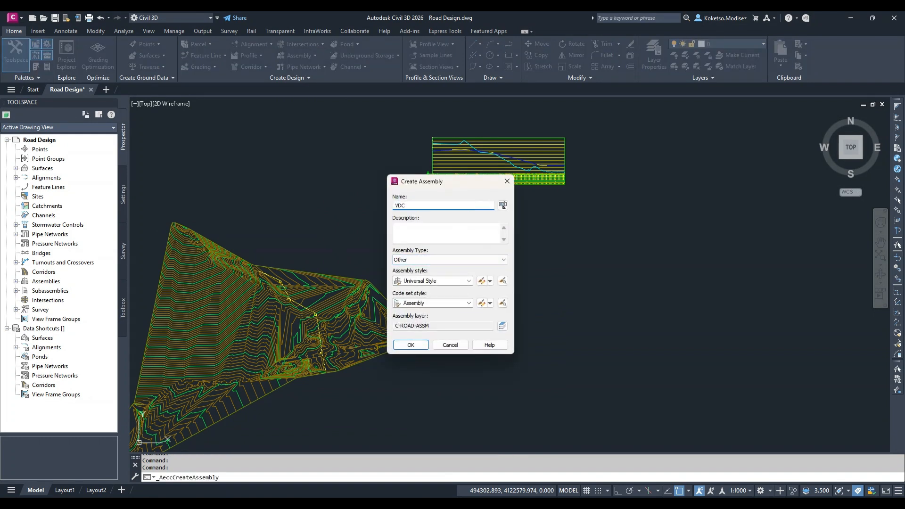
left_click(411, 344)
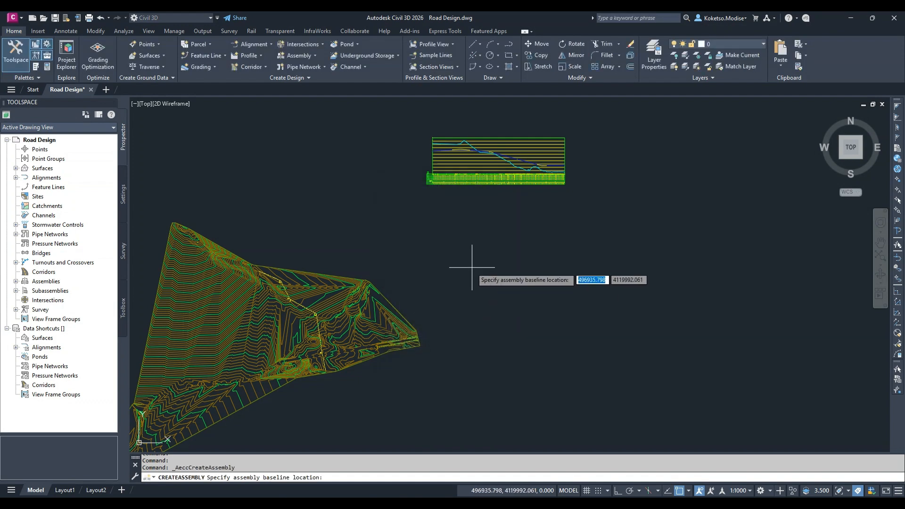
scroll(448, 231, "up", 2)
left_click(442, 228)
middle_click_drag(551, 275, 451, 253)
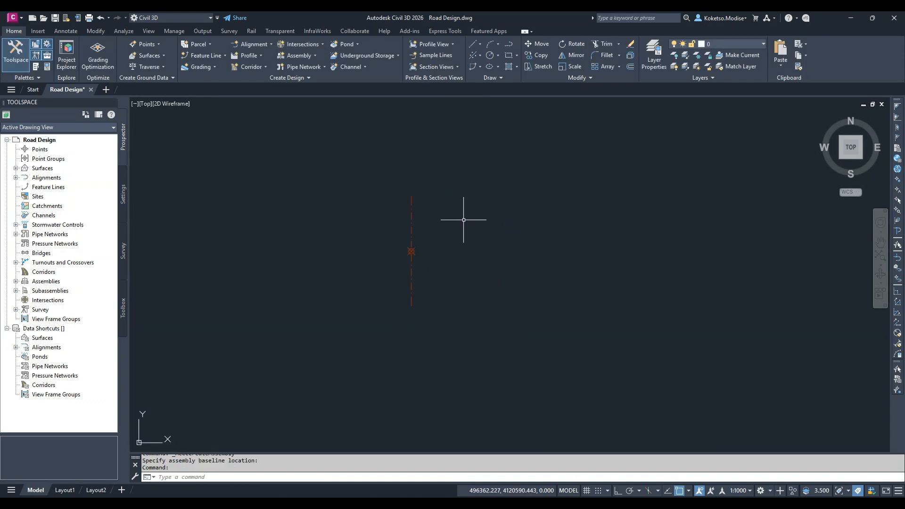
Add a BasicLane subassembly, 3.6 m wide with a -2% slope, on both sides of the VDC assembly baseline
left_click(466, 213)
left_click(264, 355)
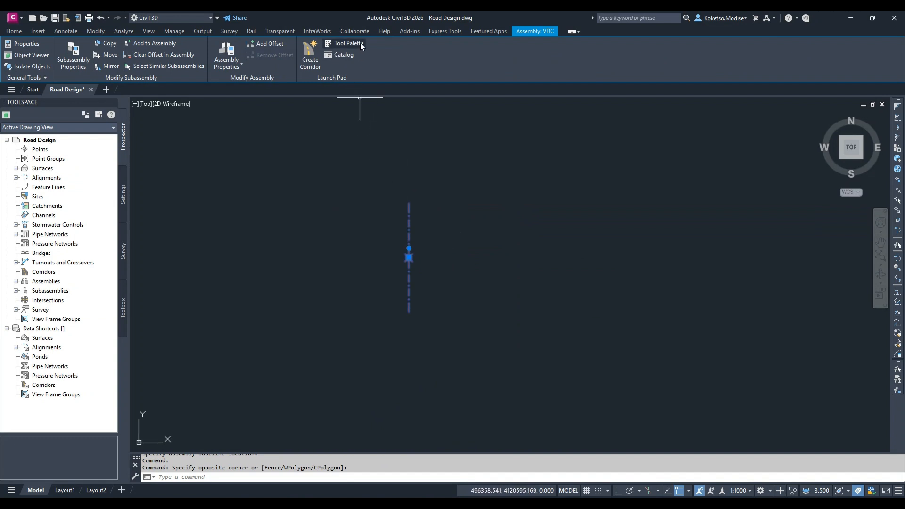
left_click(348, 44)
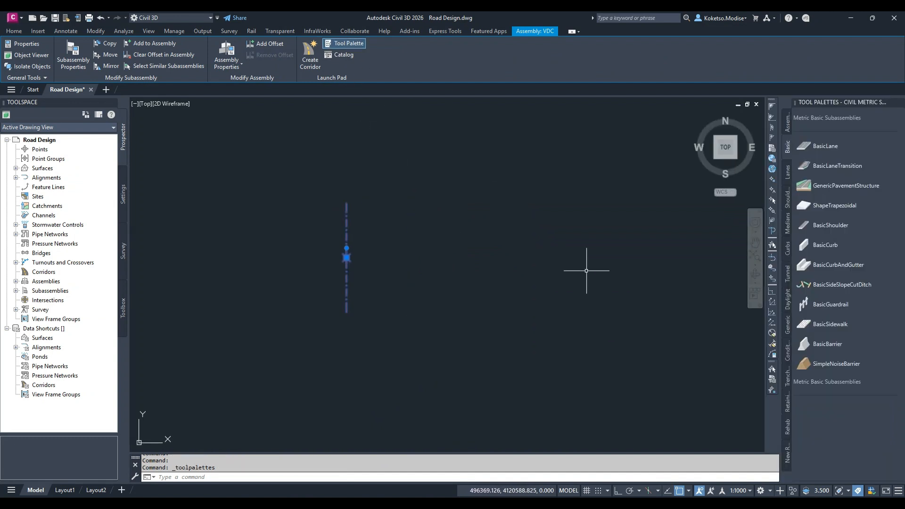
left_click(825, 146)
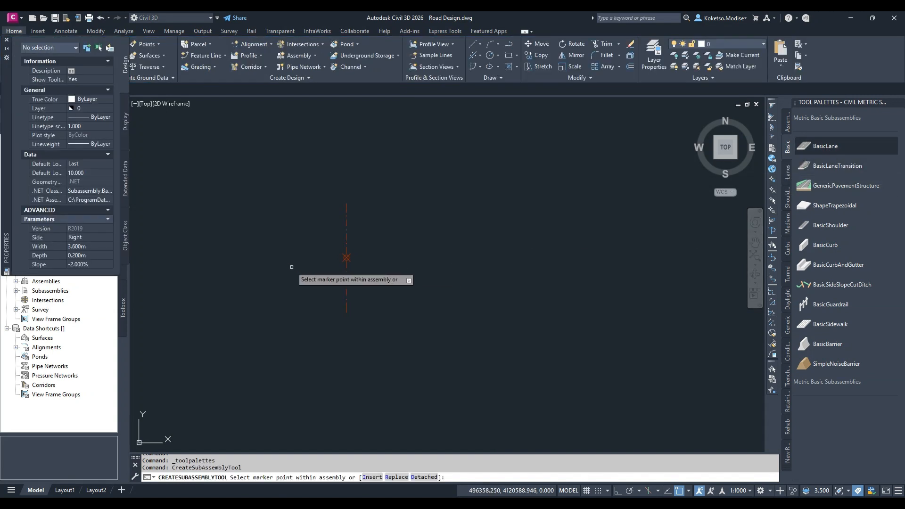
left_click(350, 256)
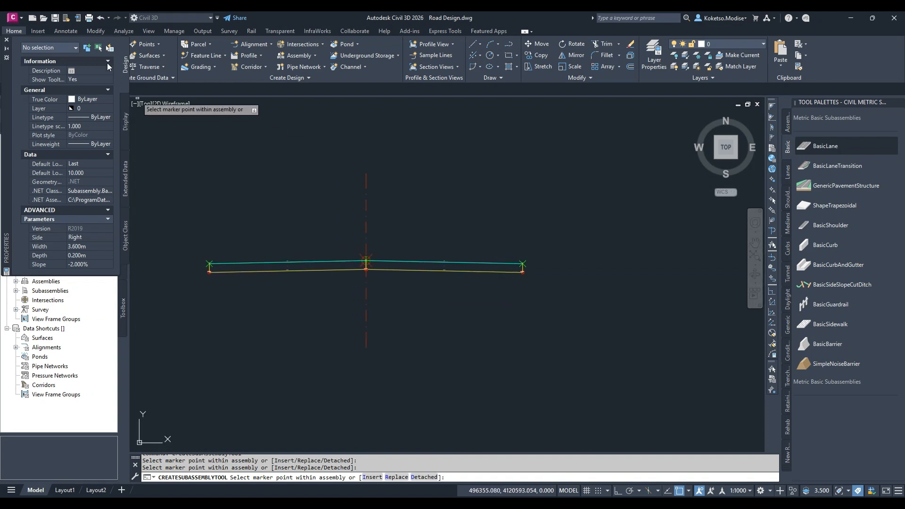
key("Escape")
key("Escape")
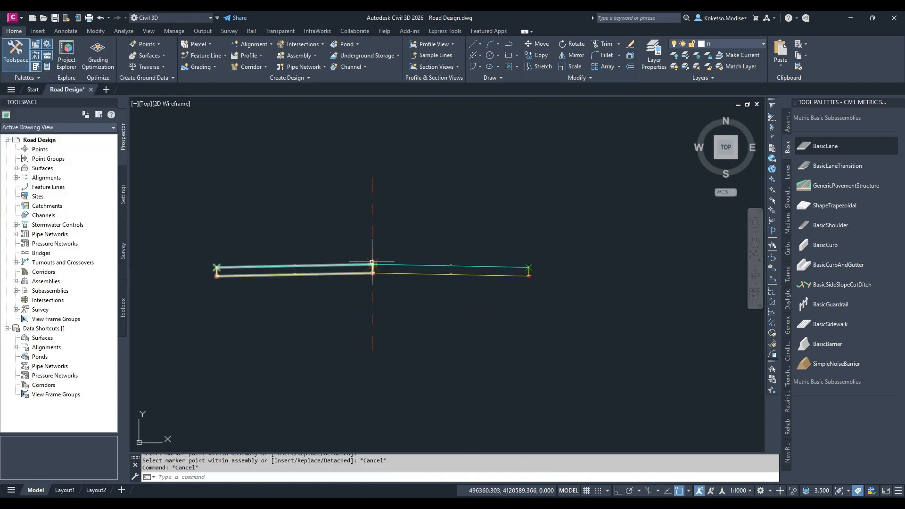
Attach a BasicCurbAndGutter subassembly to the outer top edge of each lane
scroll(547, 286, "down", 2)
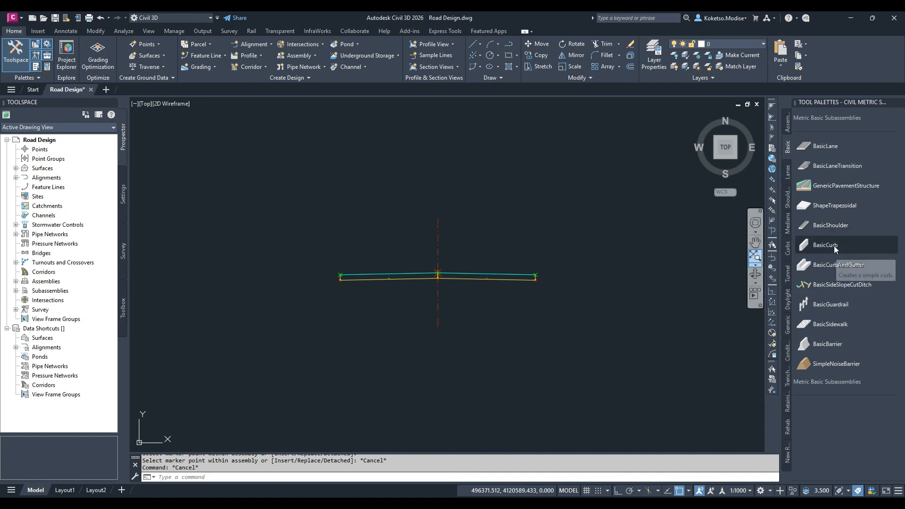
left_click(824, 265)
scroll(546, 286, "up", 2)
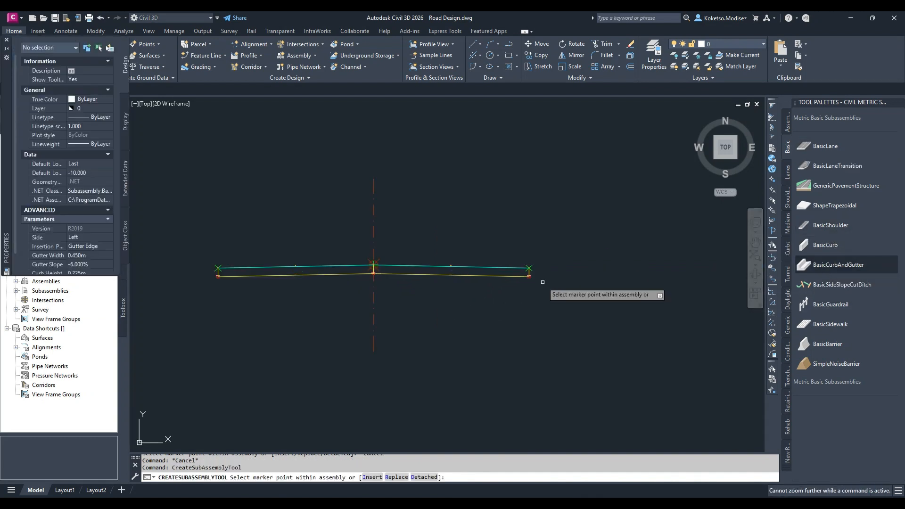
left_click(528, 268)
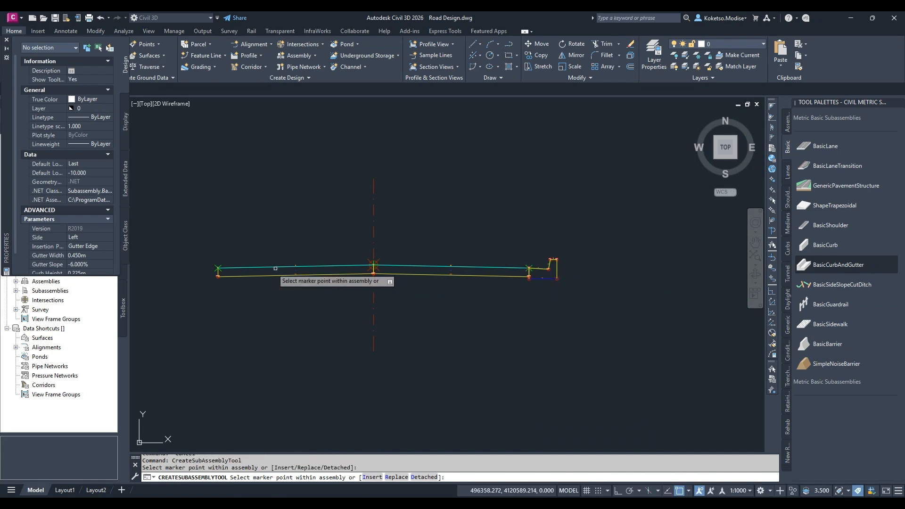
left_click(217, 268)
key("Escape")
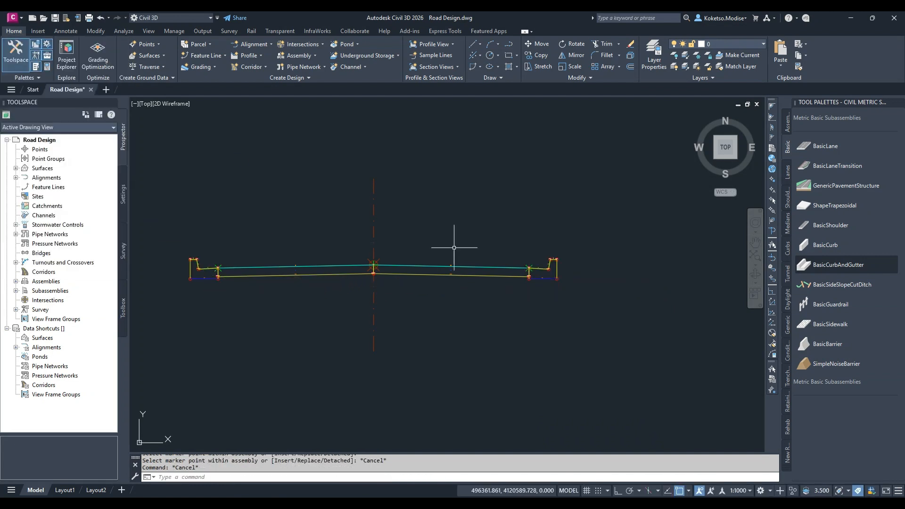
Attach a BasicShoulder subassembly to the back top of the right-hand curb
left_click(825, 225)
left_click(557, 259)
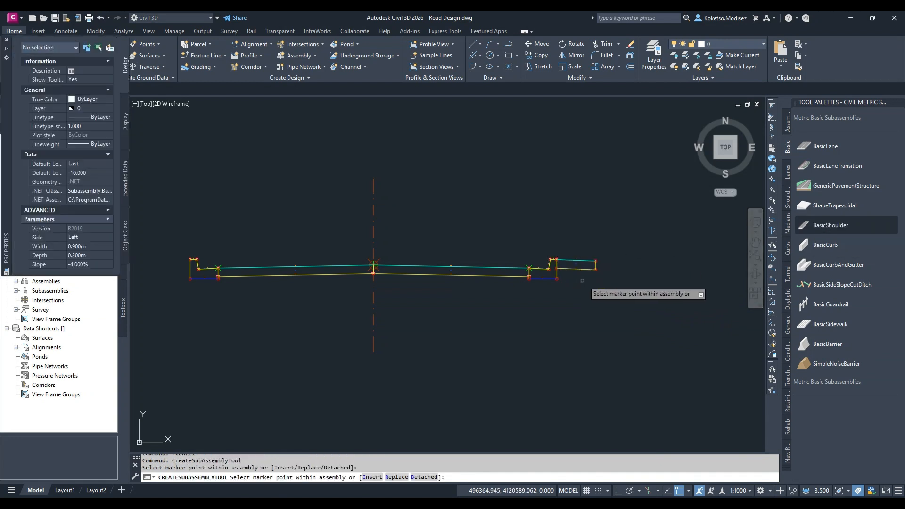
key("Escape")
Increase the width of the right-hand BasicShoulder in its subassembly parameters
left_click(607, 282)
left_click(581, 197)
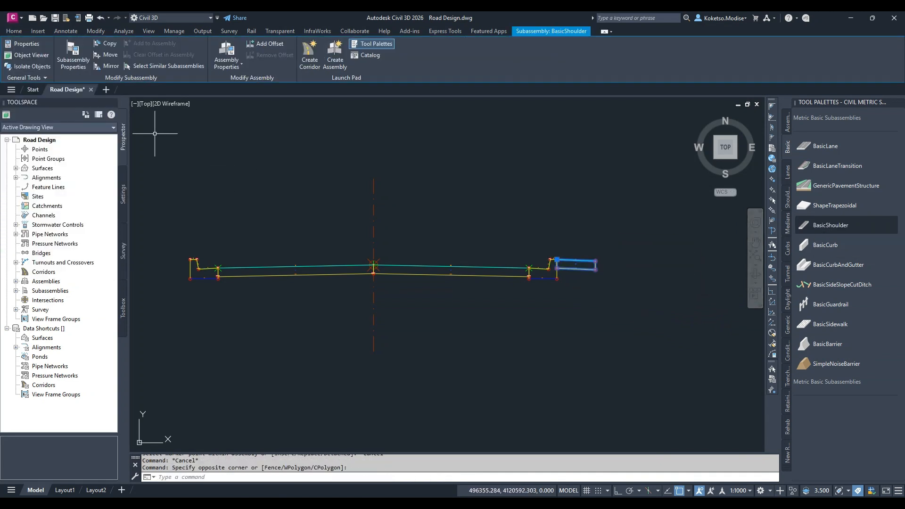
left_click(72, 56)
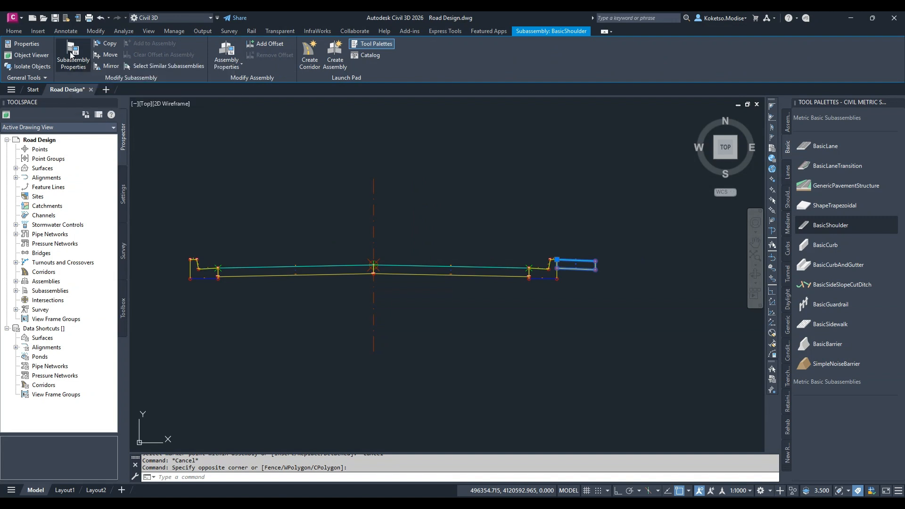
left_click(280, 151)
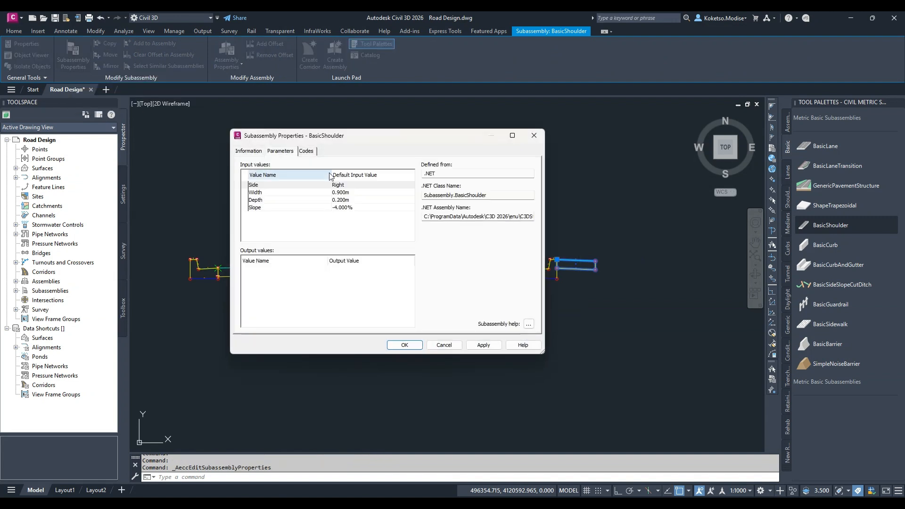
left_click(358, 200)
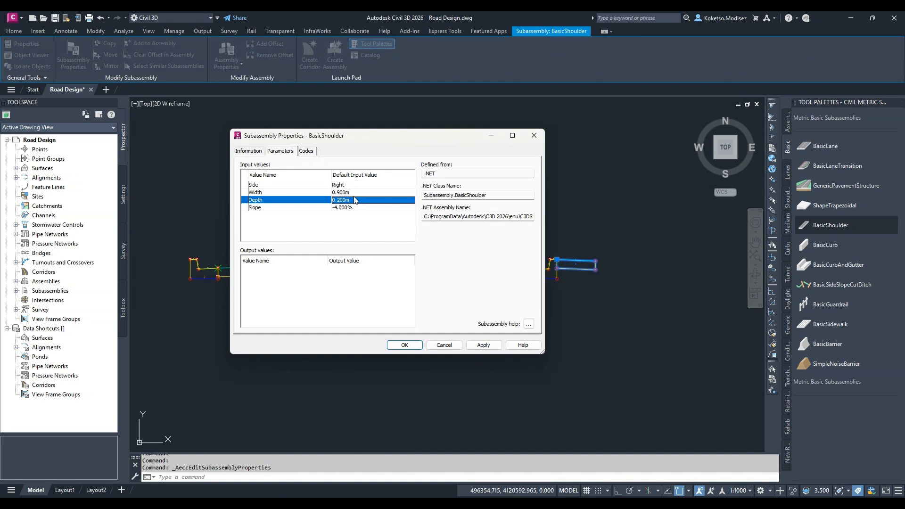
left_click(350, 192)
left_click(350, 192)
type("1.5")
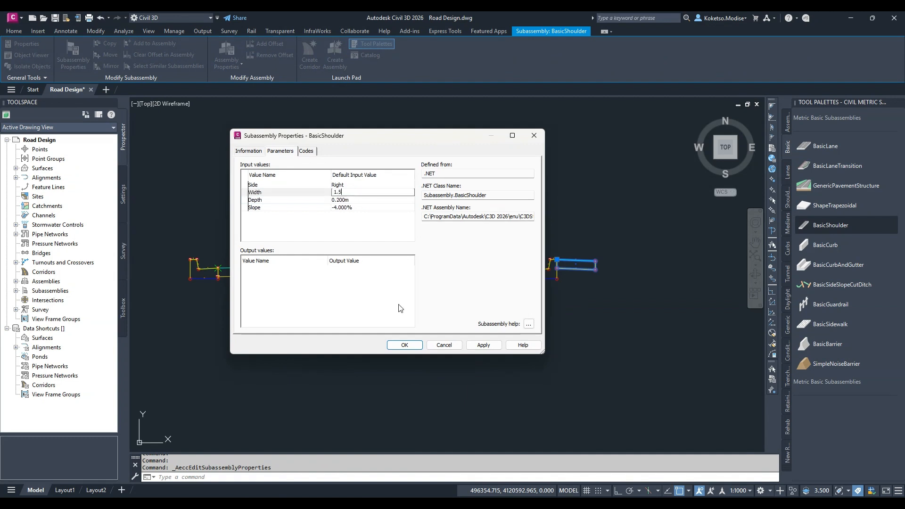
left_click(405, 345)
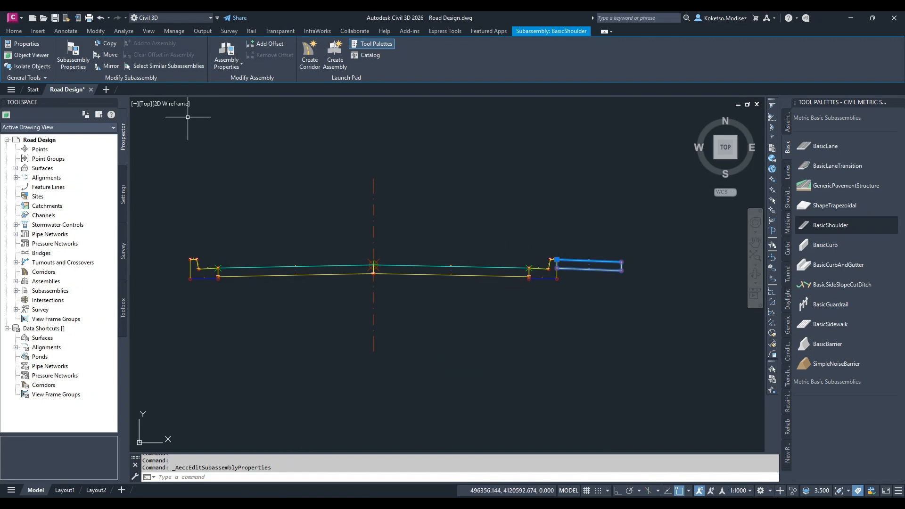
Mirror the widened shoulder onto the back top of the left-hand curb
left_click(110, 69)
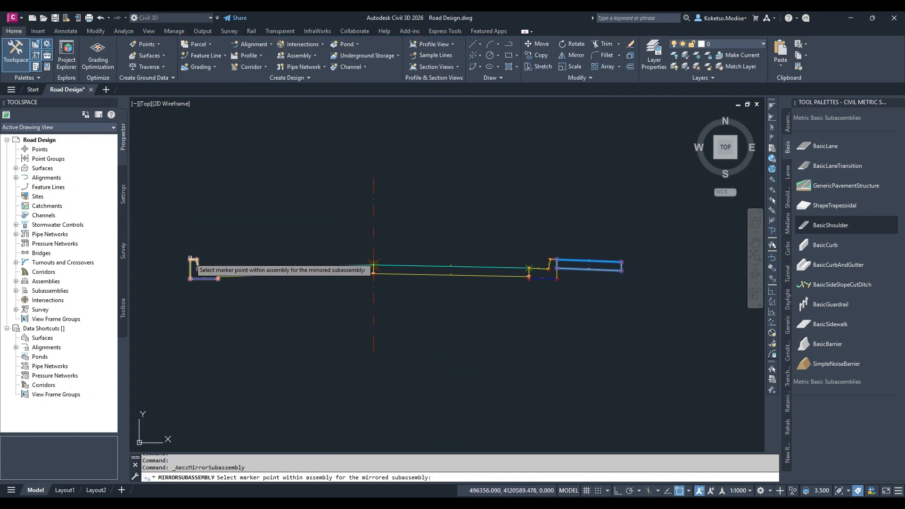
key("Escape")
scroll(338, 262, "down", 2)
scroll(310, 259, "up", 1)
scroll(338, 276, "up", 1)
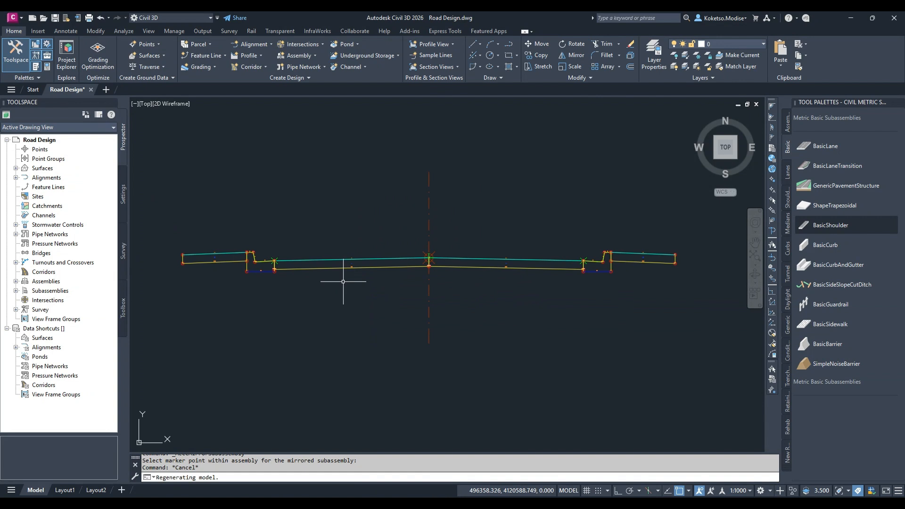
Attach a BasicSideSlopeCutDitch subassembly to the outer edge of both shoulders and close the subassembly palette
scroll(380, 283, "down", 1)
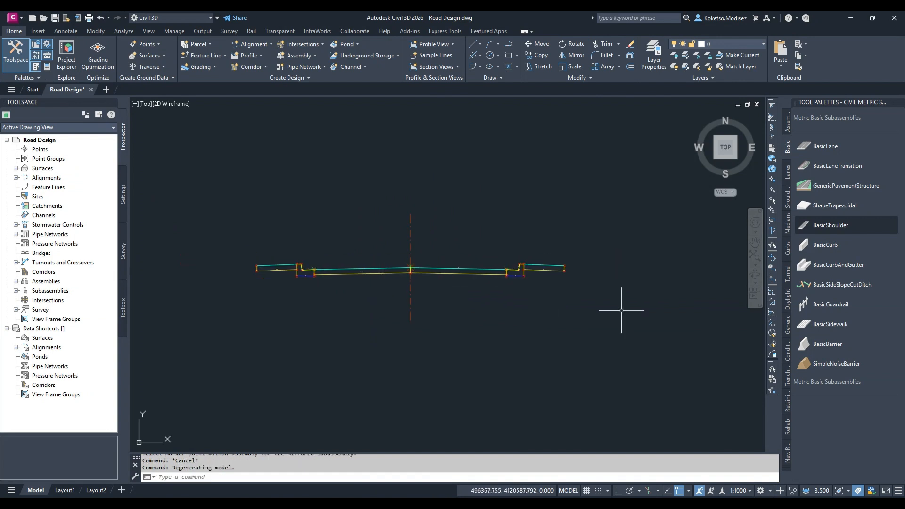
left_click(822, 287)
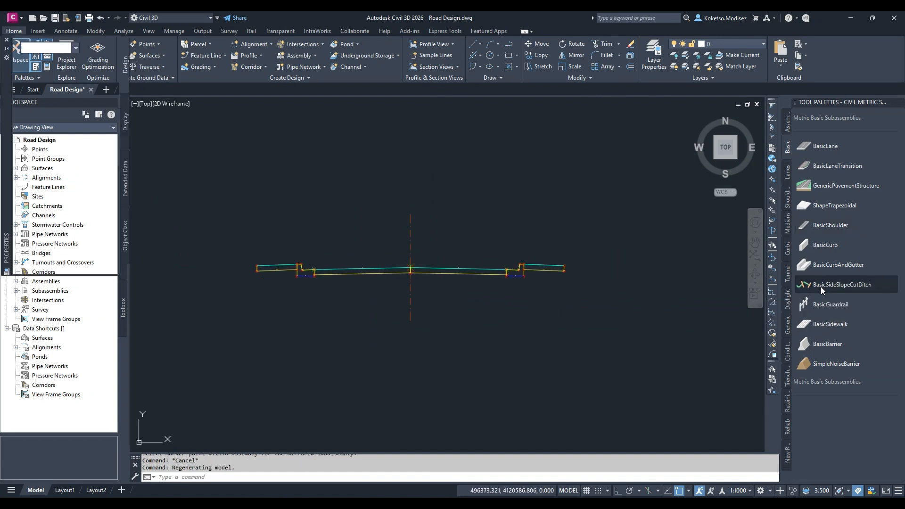
scroll(492, 320, "down", 2)
scroll(491, 292, "up", 2)
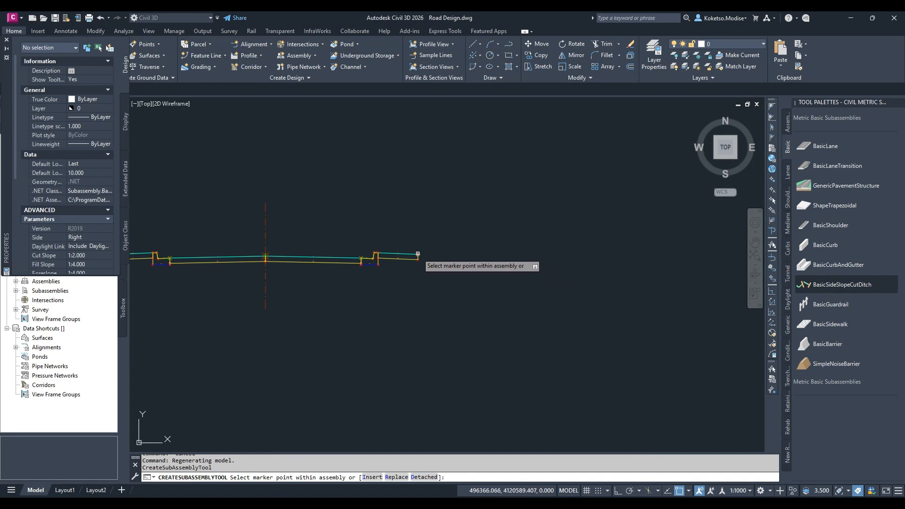
left_click(418, 255)
scroll(504, 270, "down", 4)
scroll(336, 260, "up", 4)
scroll(354, 275, "up", 2)
left_click(378, 270)
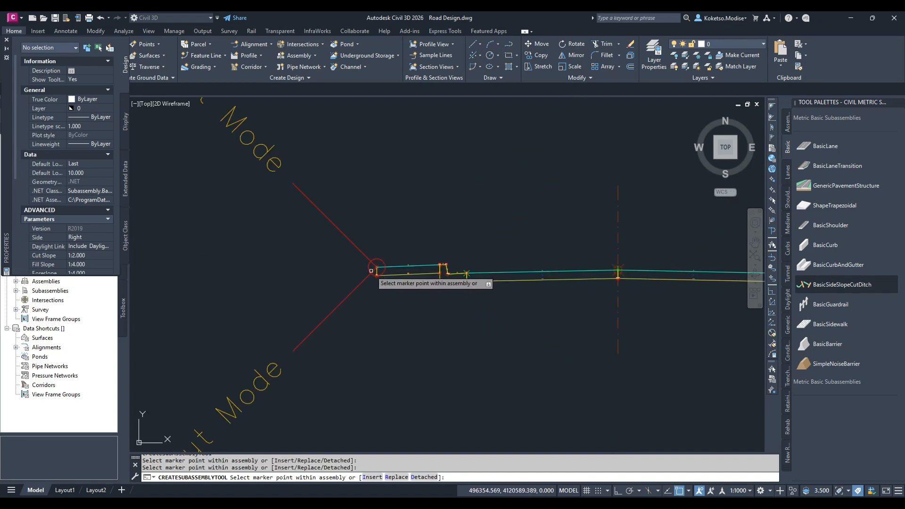
scroll(373, 271, "down", 3)
key("Escape")
key("Escape")
middle_click_drag(363, 225, 450, 240)
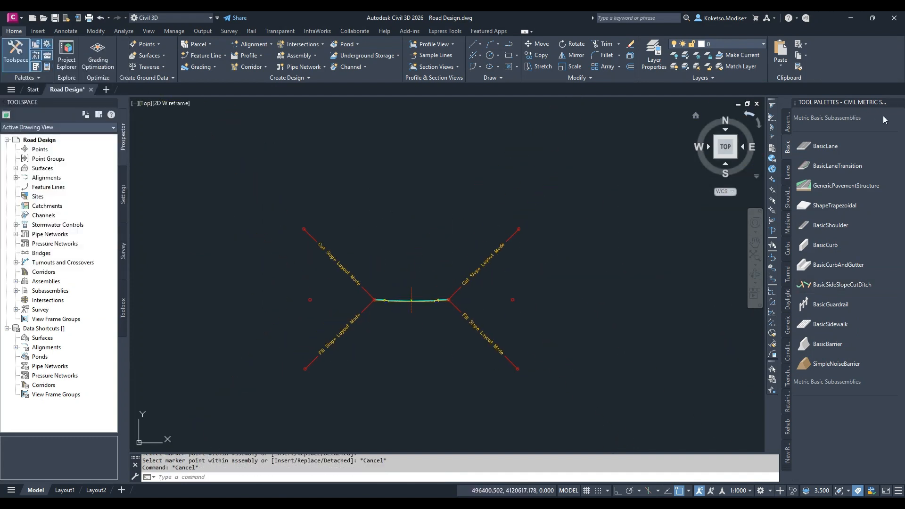
left_click(899, 102)
Start creating a corridor and name it VDC
scroll(550, 255, "down", 6)
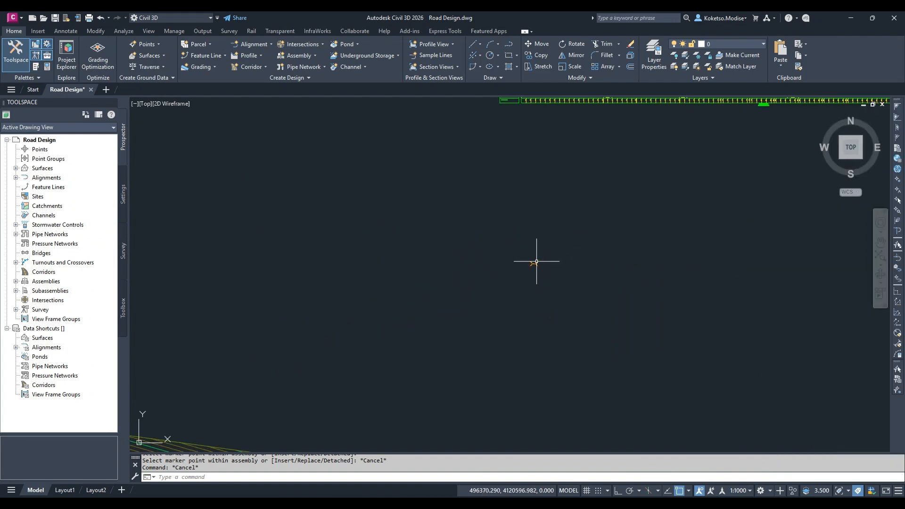
scroll(550, 271, "down", 2)
scroll(550, 271, "up", 2)
middle_click_drag(550, 271, 497, 242)
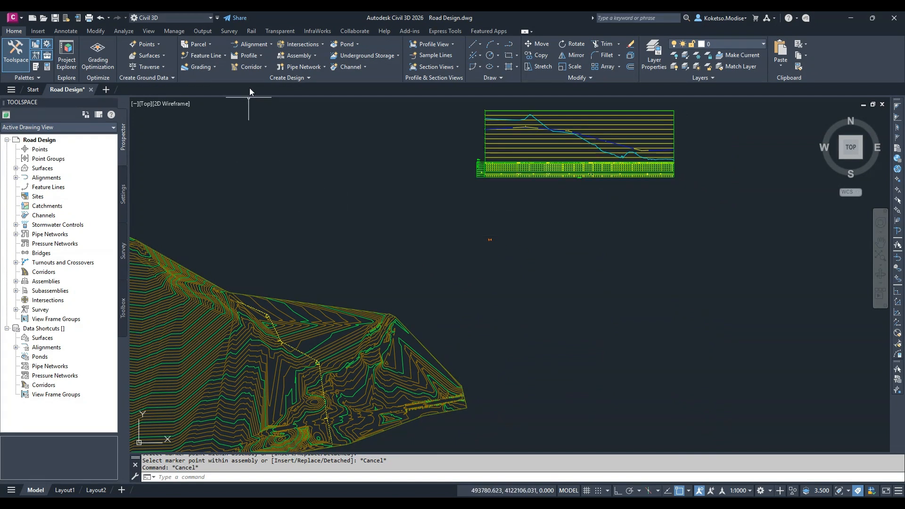
left_click(253, 67)
left_click(252, 83)
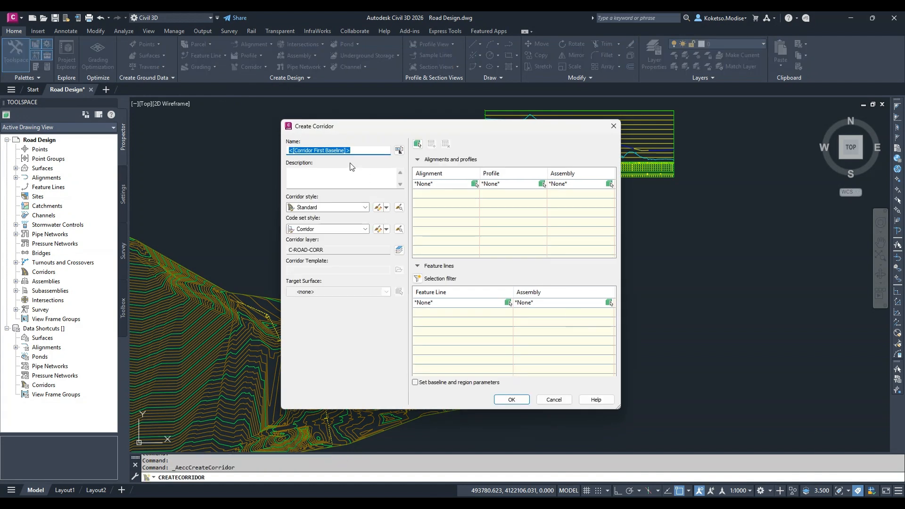
type("VDC")
Assign the VDC alignment, with its VDC - VA profile, and the VDC assembly to the corridor baseline
left_click(458, 186)
left_click(467, 185)
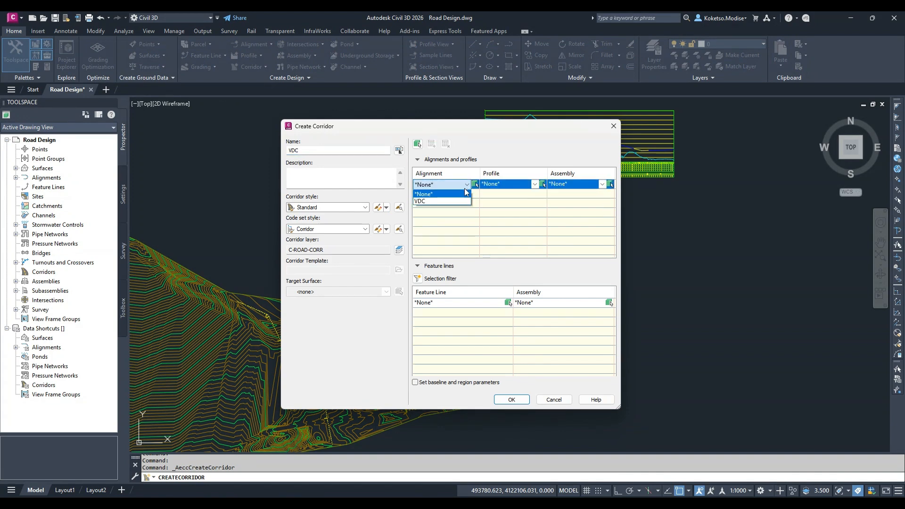
left_click(443, 201)
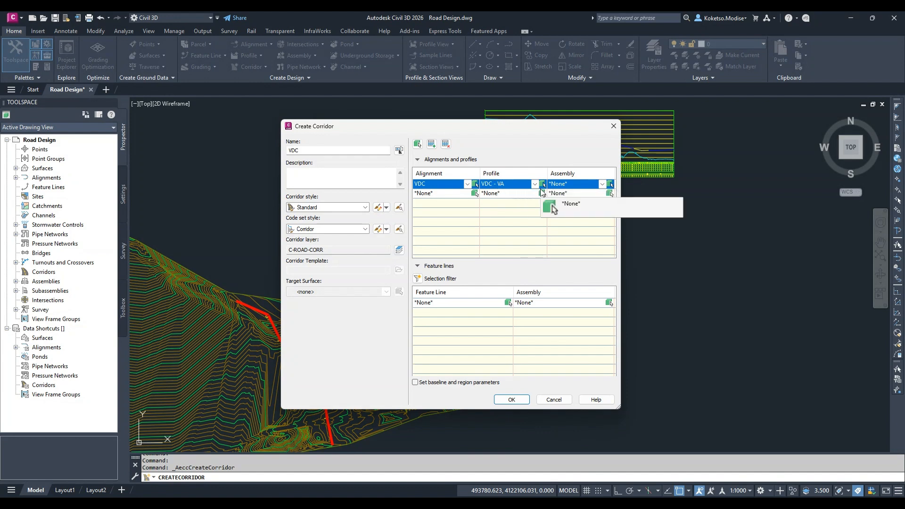
left_click(602, 185)
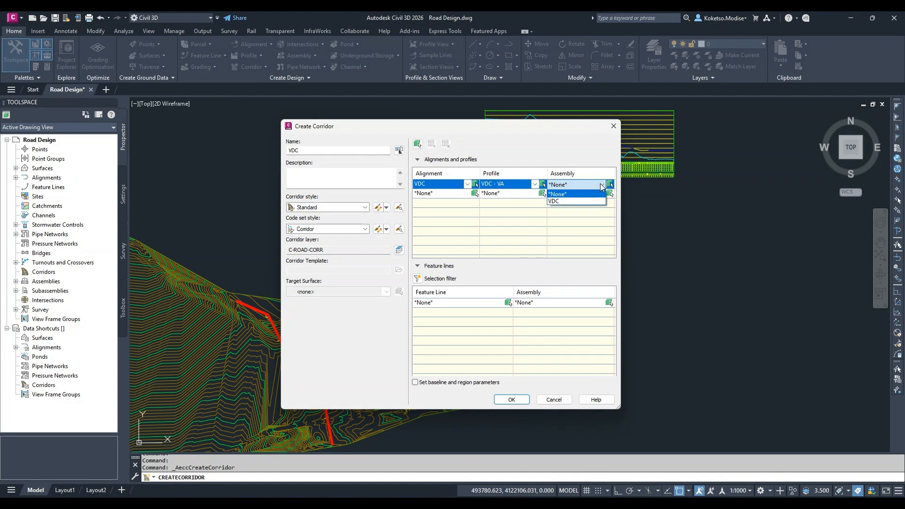
left_click(565, 201)
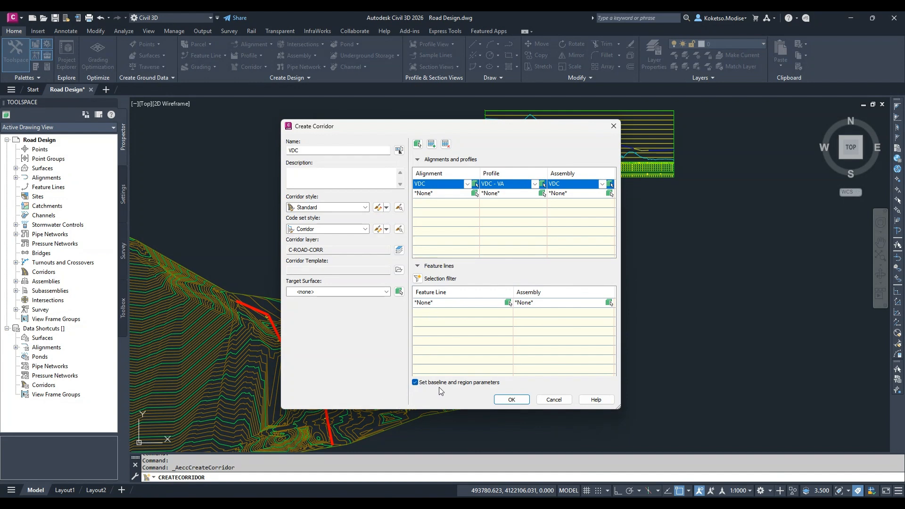
Set the corridor's target surface to Existing Surface and continue to the baseline and region parameters
left_click(321, 291)
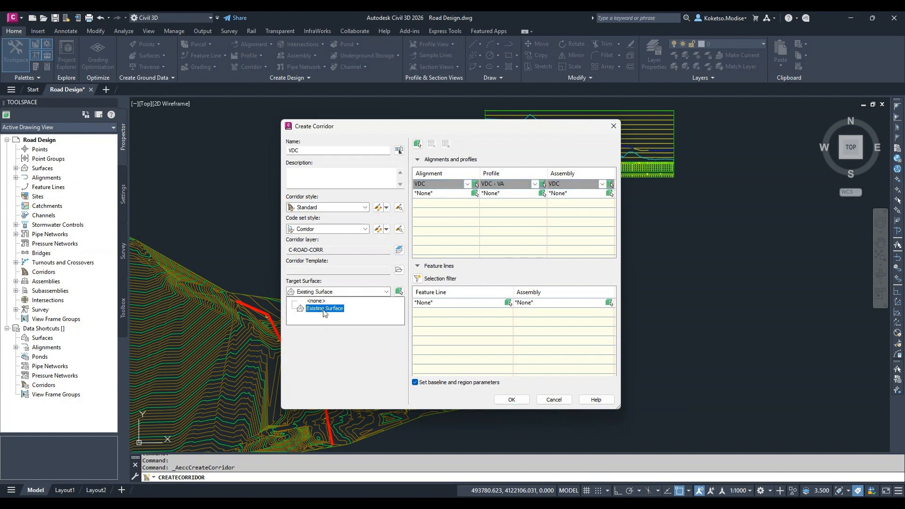
left_click(325, 308)
left_click(513, 400)
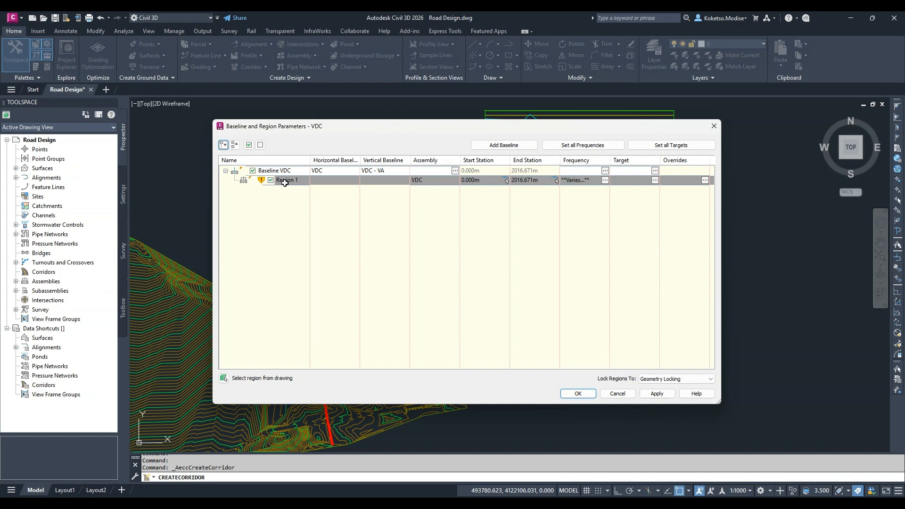
mouse_move(284, 183)
right_click(293, 181)
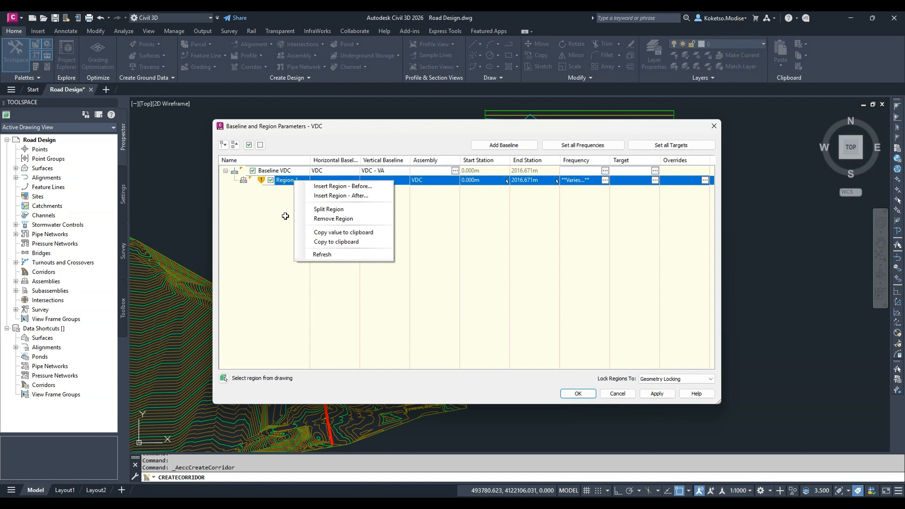
left_click(328, 209)
scroll(227, 304, "up", 6)
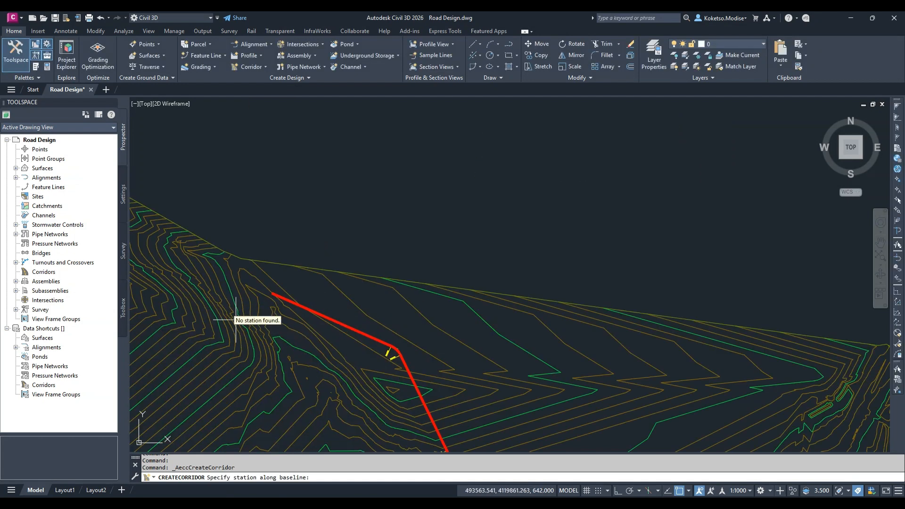
scroll(329, 210, "up", 3)
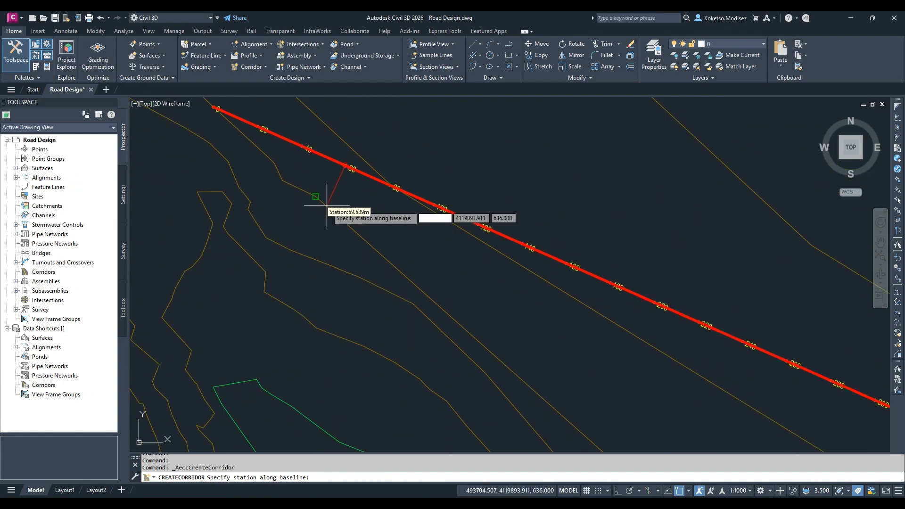
scroll(229, 194, "down", 3)
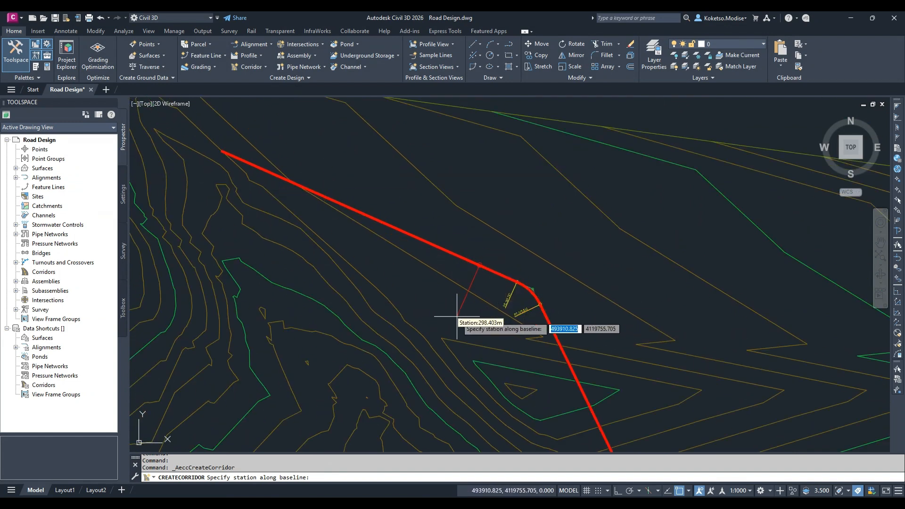
key("Escape")
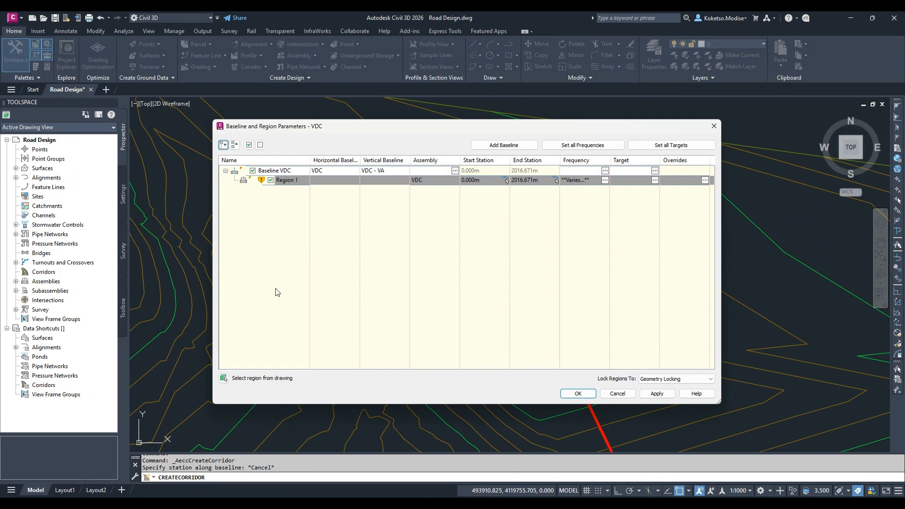
left_click(447, 181)
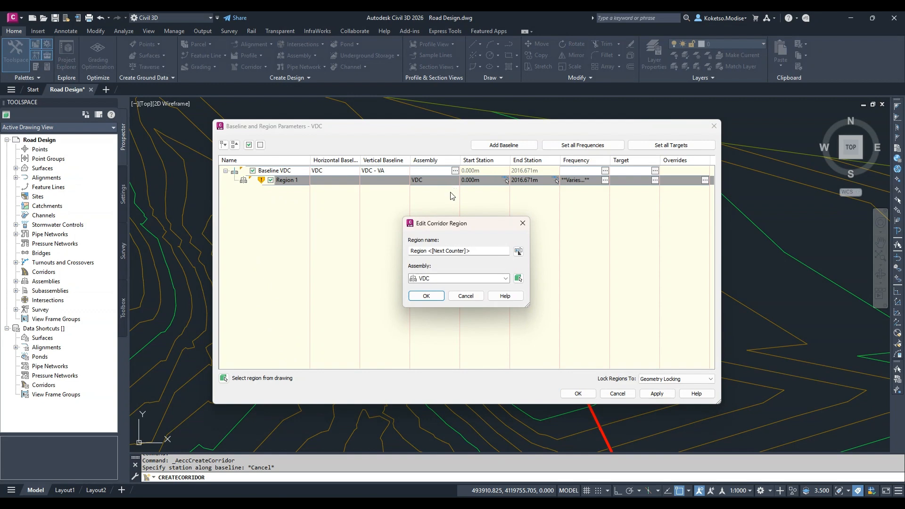
left_click(451, 279)
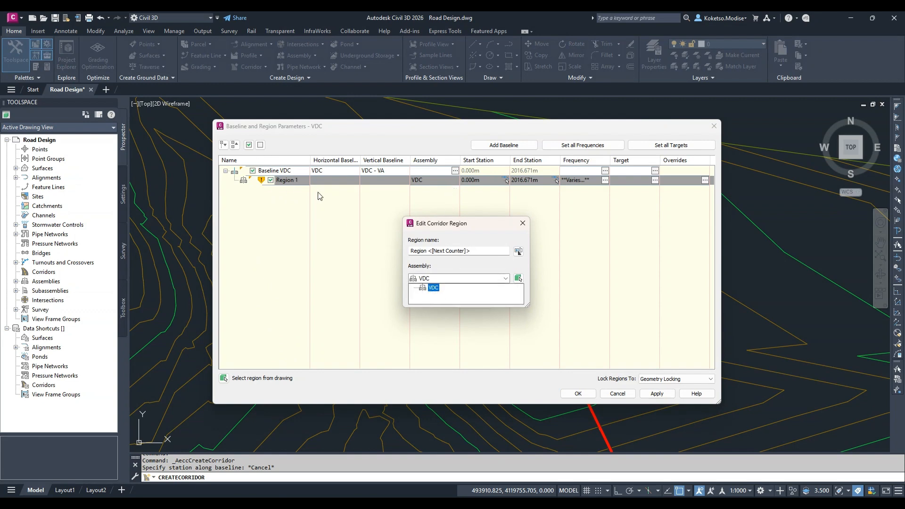
key("Escape")
key("Escape")
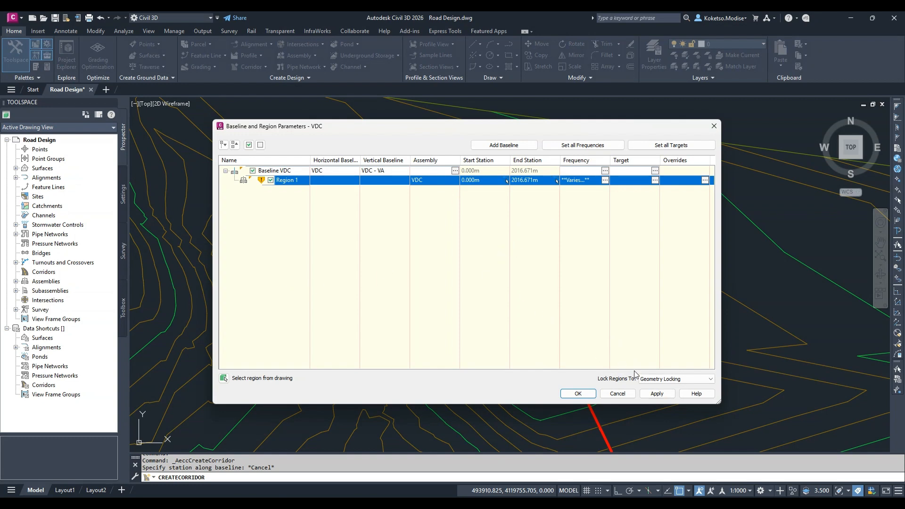
Apply the baseline and region parameters to build the VDC corridor
left_click(656, 393)
left_click(439, 239)
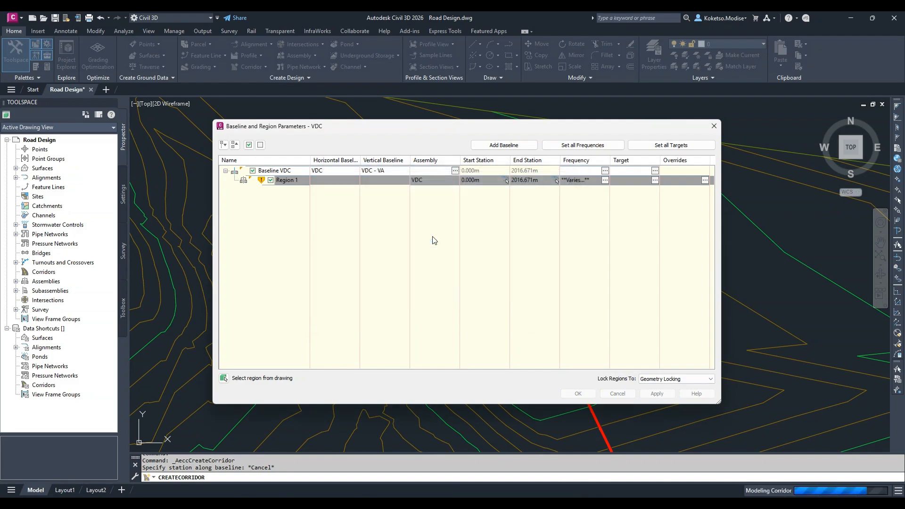
left_click(579, 393)
Select the new VDC corridor in the drawing and open it in the Object Viewer
scroll(565, 368, "down", 3)
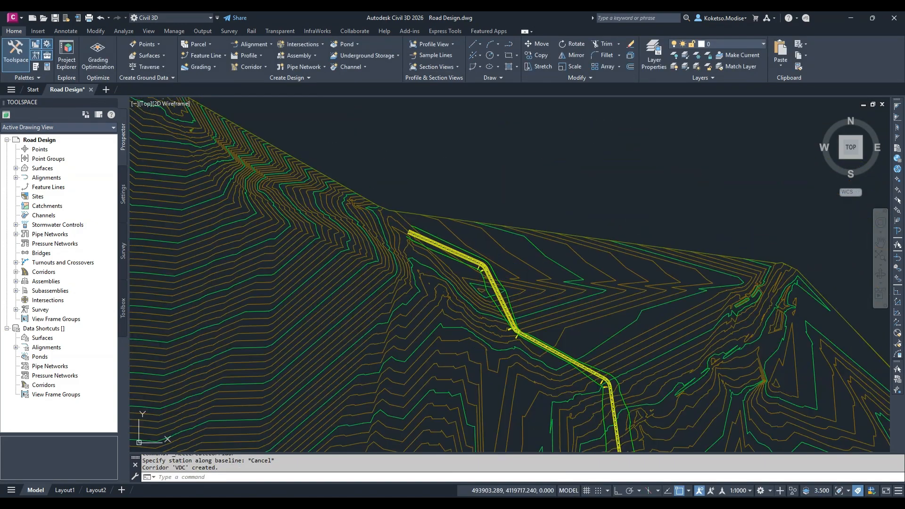
scroll(652, 385, "up", 5)
scroll(404, 238, "down", 4)
scroll(404, 239, "up", 5)
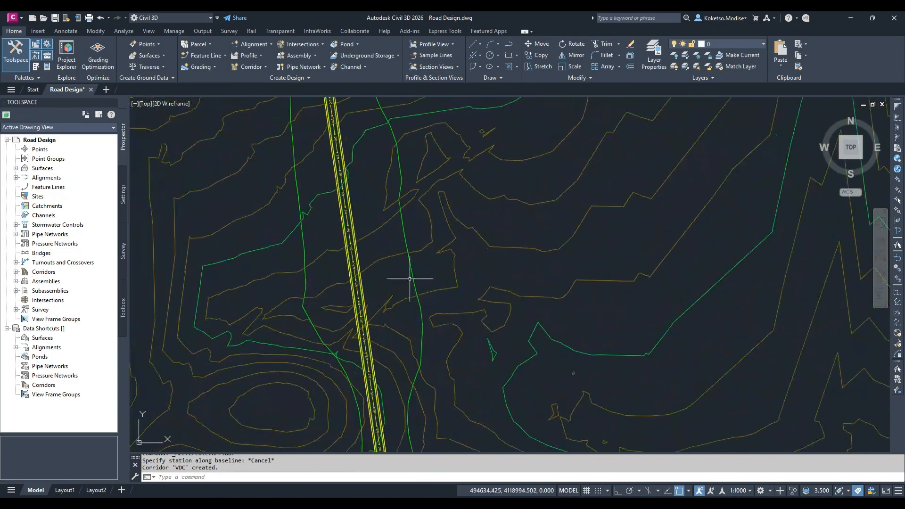
left_click(353, 235)
right_click(353, 235)
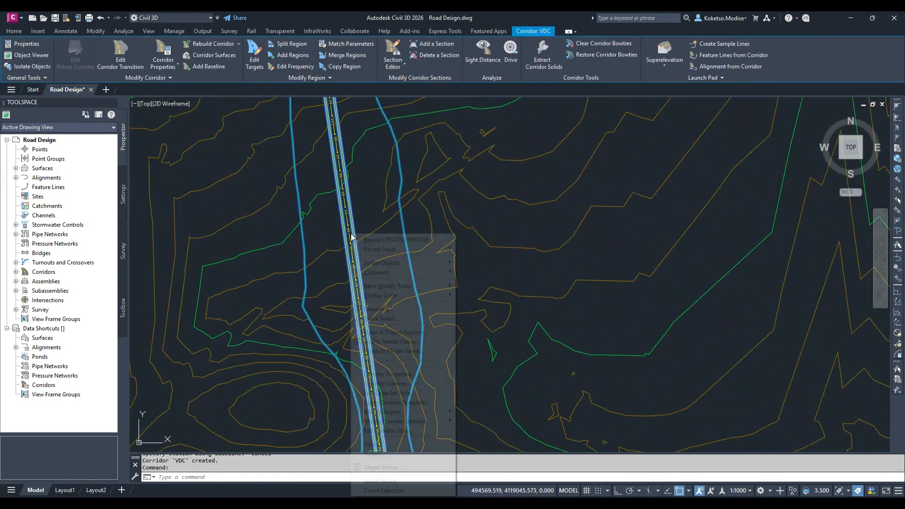
left_click(383, 467)
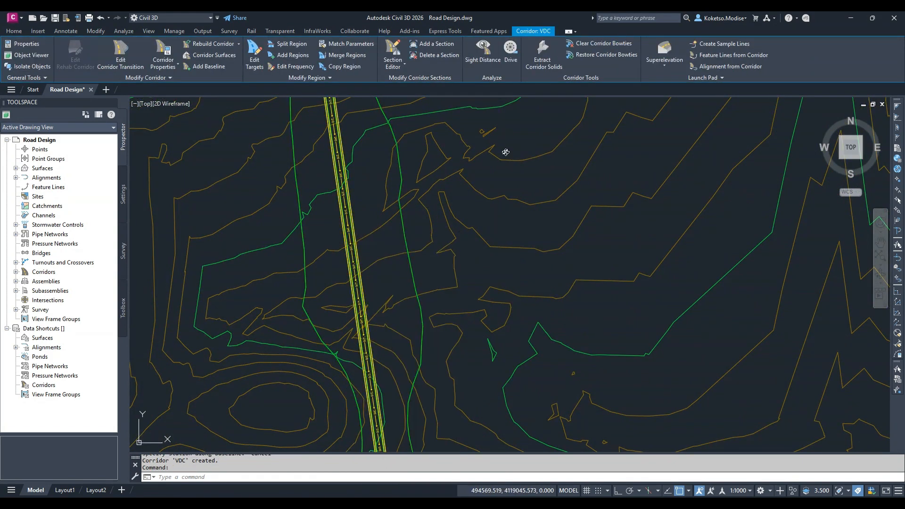
Examine the corridor's road surface and side slopes in 3D from several angles, and close the viewer
left_click_drag(458, 399, 399, 251)
scroll(602, 253, "up", 3)
scroll(630, 264, "down", 2)
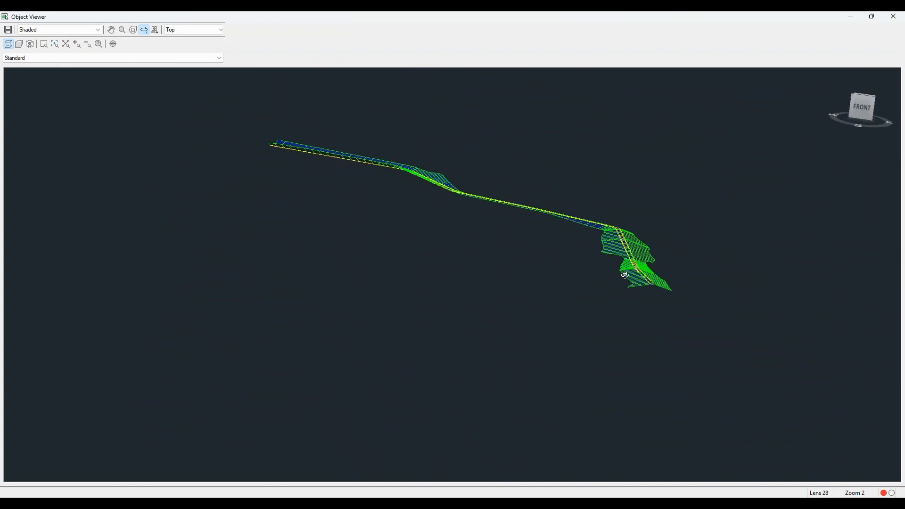
scroll(629, 268, "up", 2)
middle_click_drag(806, 260, 412, 319)
scroll(590, 349, "up", 3)
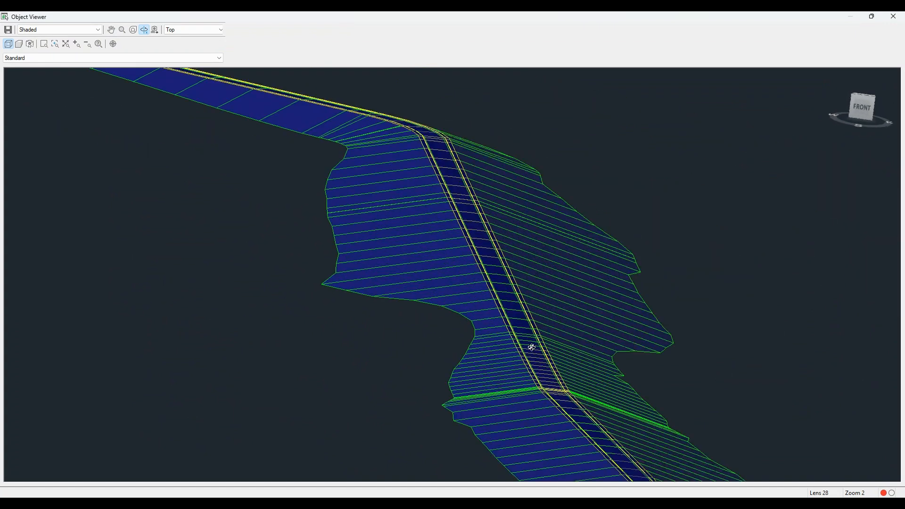
scroll(558, 351, "down", 4)
left_click_drag(557, 352, 457, 120)
scroll(571, 418, "down", 3)
scroll(572, 178, "up", 4)
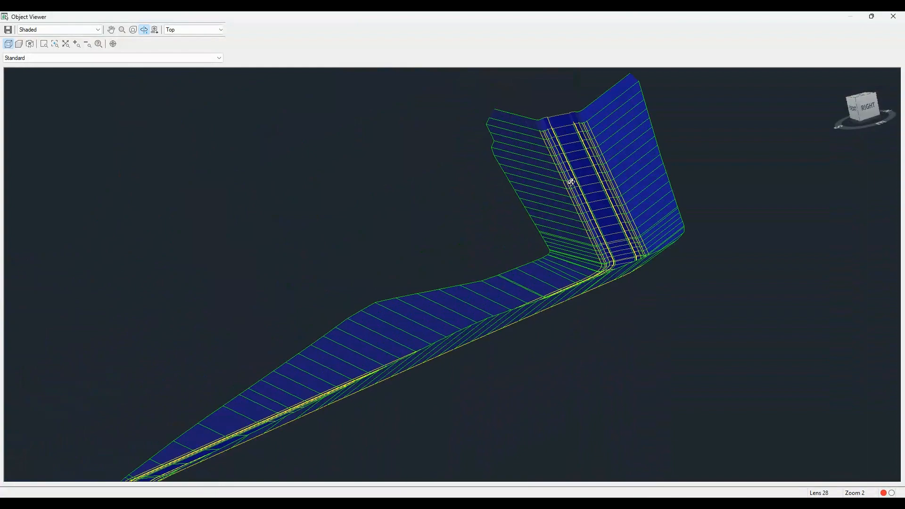
scroll(622, 187, "down", 4)
scroll(506, 181, "down", 3)
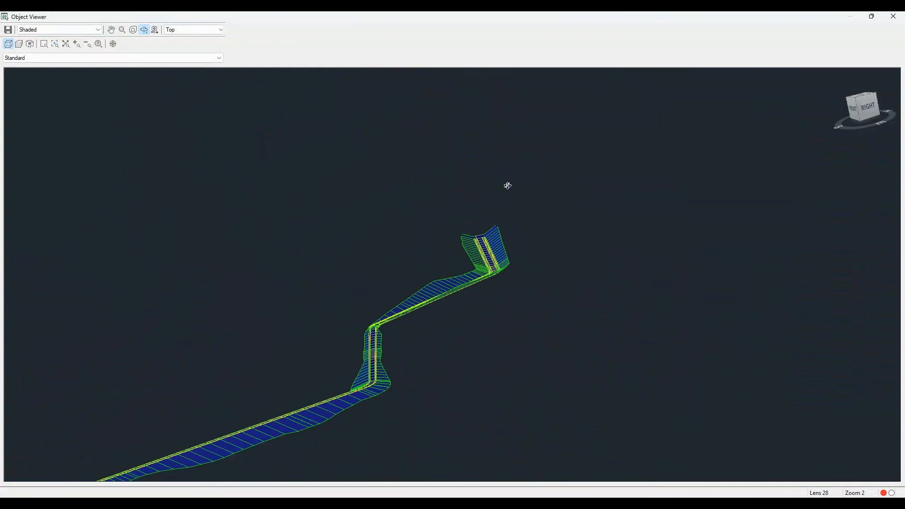
scroll(496, 261, "up", 5)
left_click(893, 17)
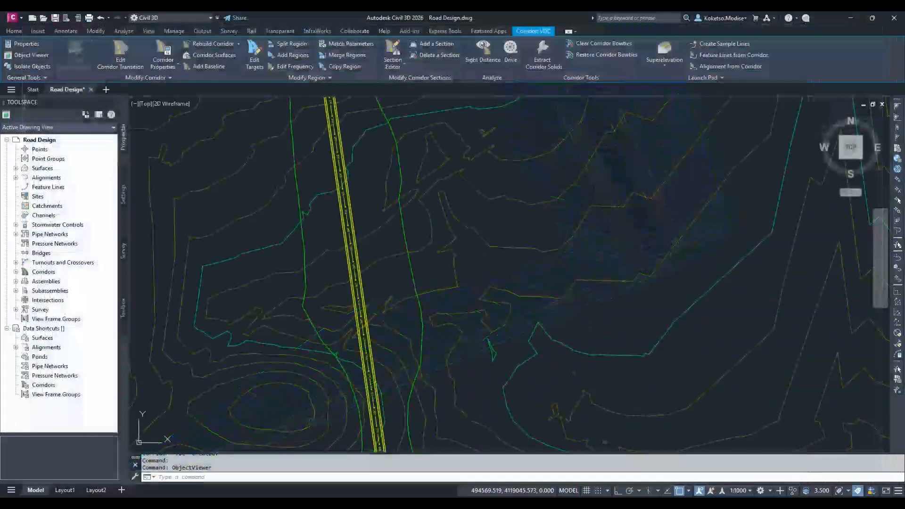
Create a sample line group named VDC on the VDC alignment, sampling Existing Surface and the VDC corridor
scroll(461, 217, "down", 6)
mouse_move(523, 192)
middle_mouse_down()
mouse_move(429, 354)
mouse_move(426, 323)
middle_mouse_up()
scroll(428, 354, "down", 3)
scroll(428, 350, "up", 3)
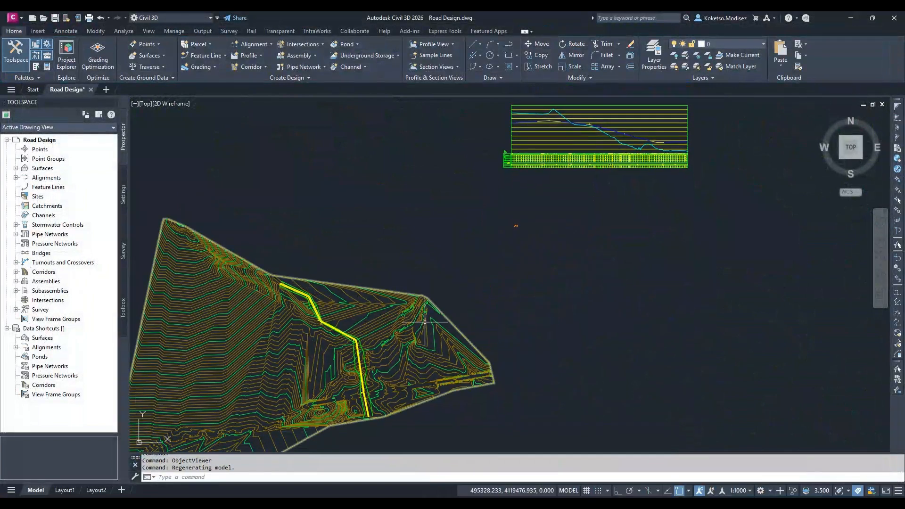
middle_click_drag(402, 329, 434, 274)
scroll(417, 303, "up", 2)
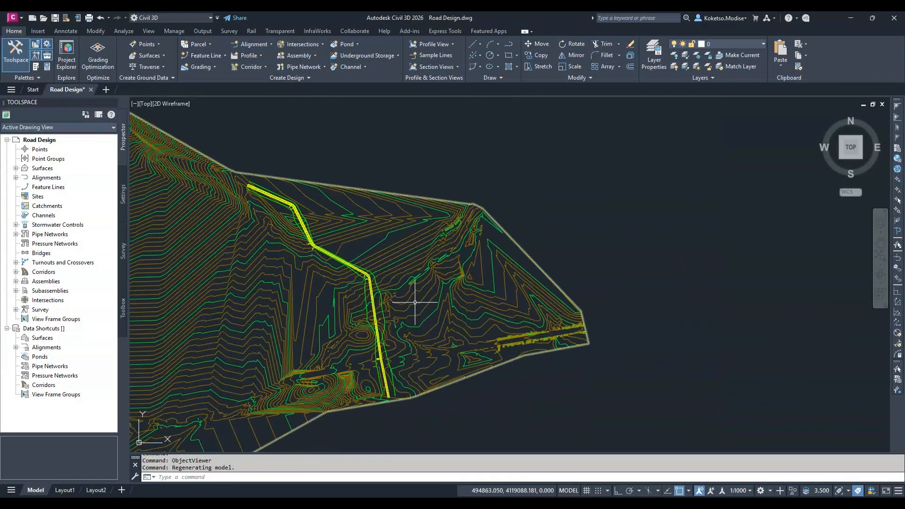
left_click(431, 55)
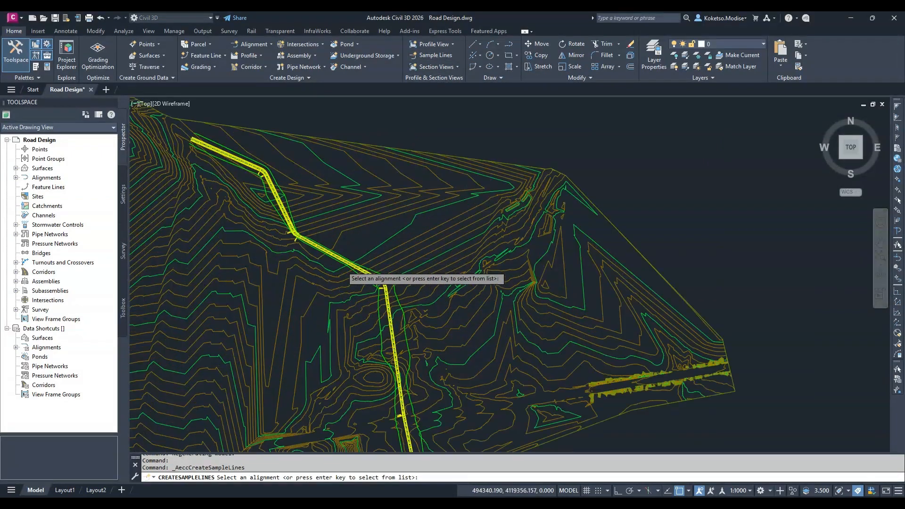
scroll(354, 241, "up", 5)
left_click(353, 226)
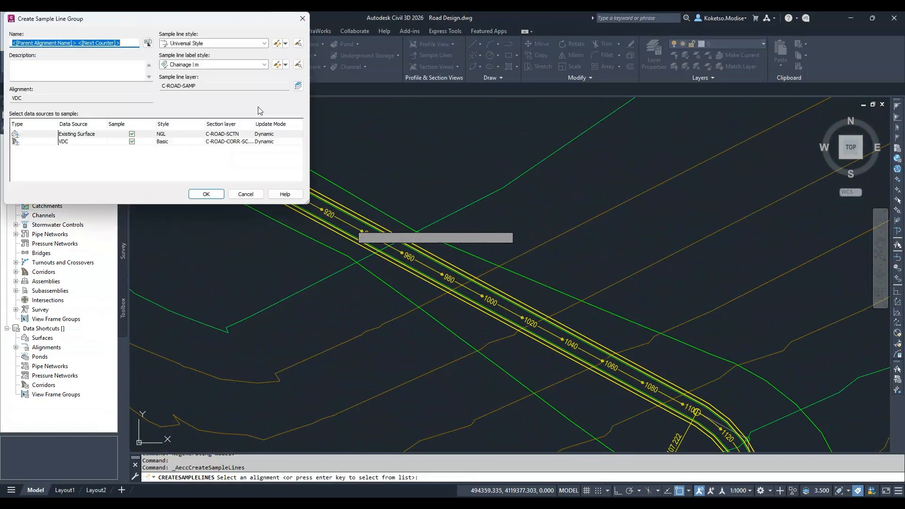
type("VDC")
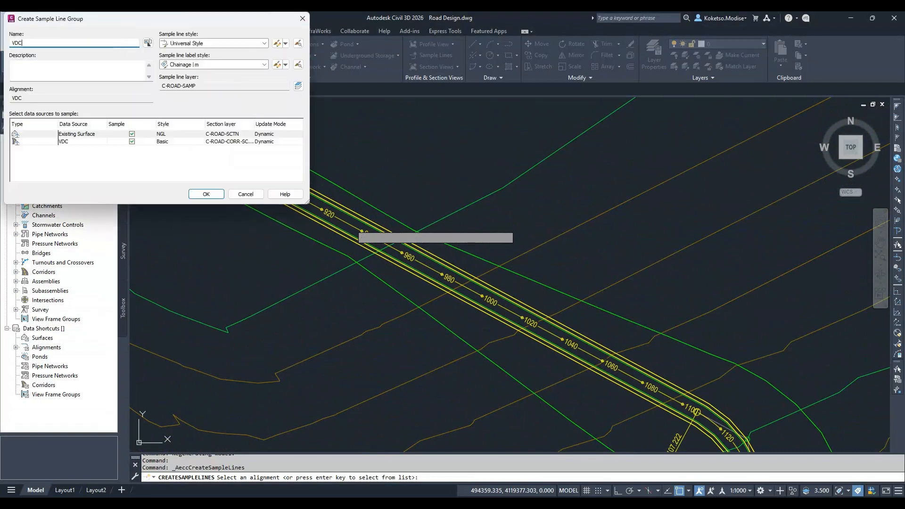
left_click(206, 194)
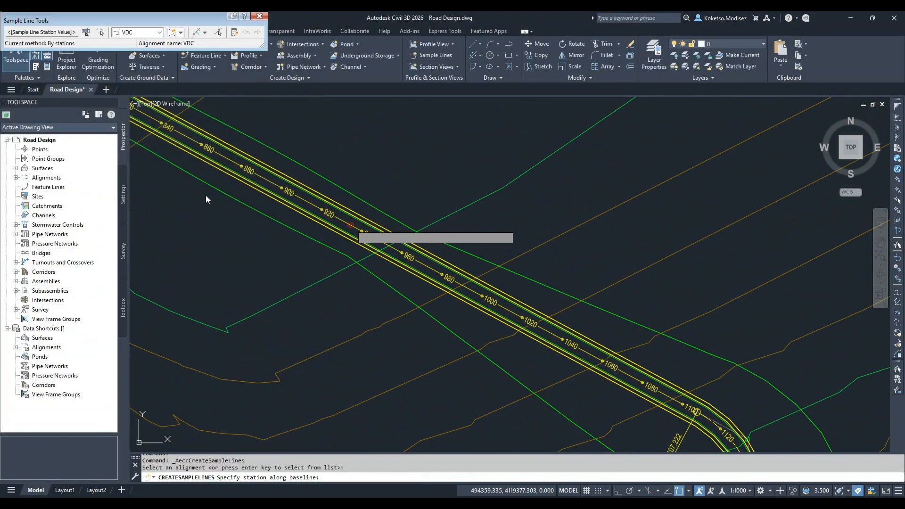
Create sample lines along the VDC alignment by range of stations, with 20 m increments along tangents, curves and spirals
left_click(206, 32)
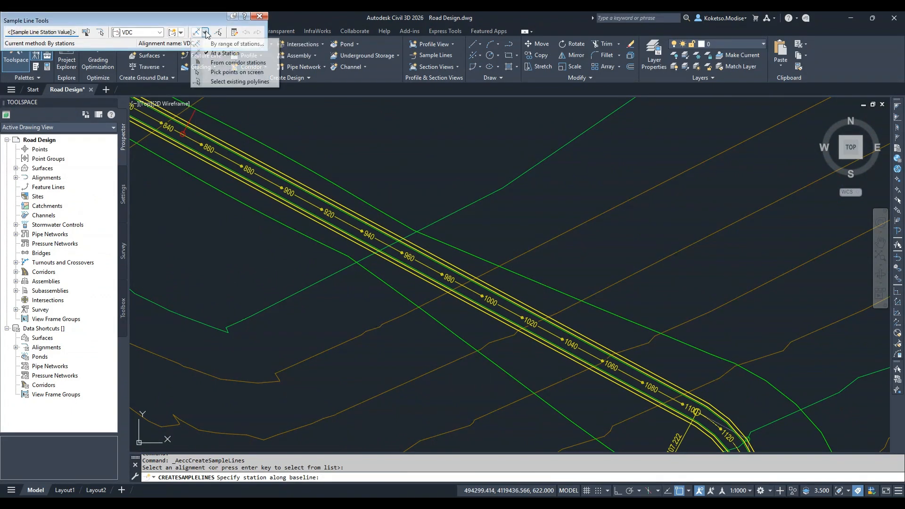
left_click(226, 44)
scroll(137, 119, "down", 3)
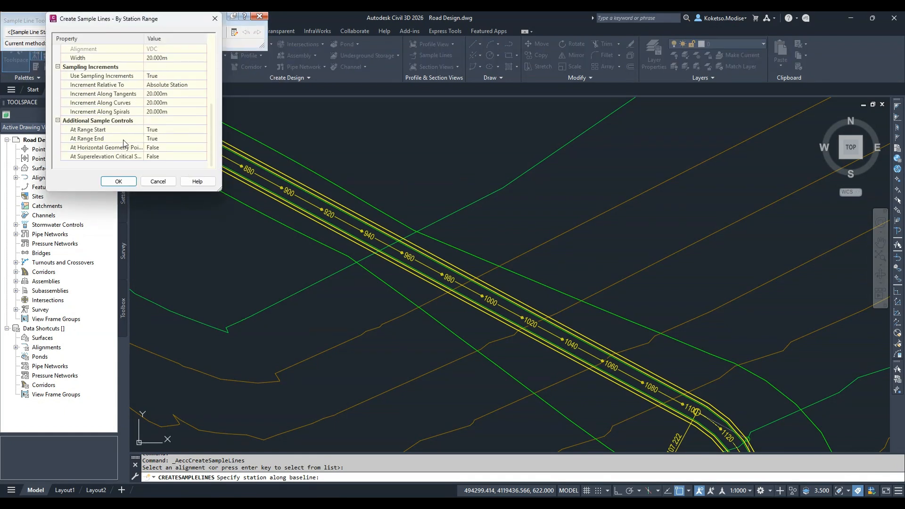
left_click(118, 181)
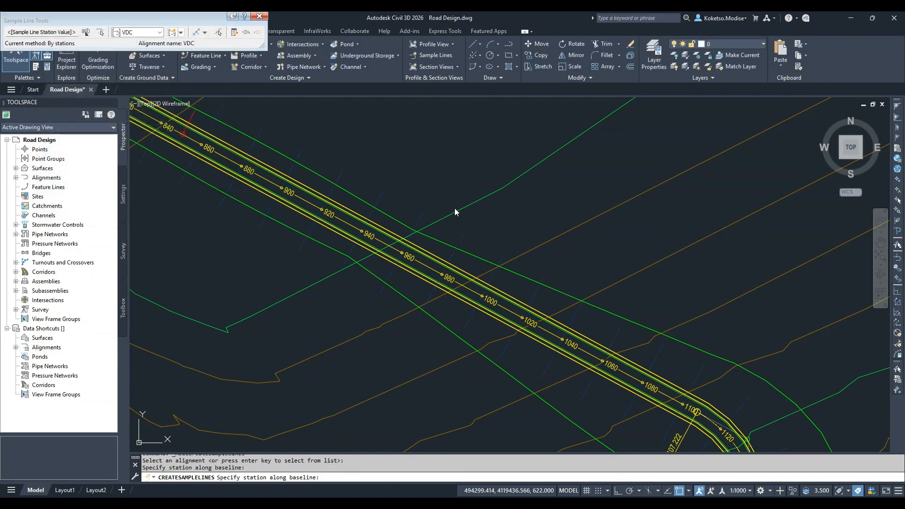
key("Return")
scroll(438, 208, "down", 8)
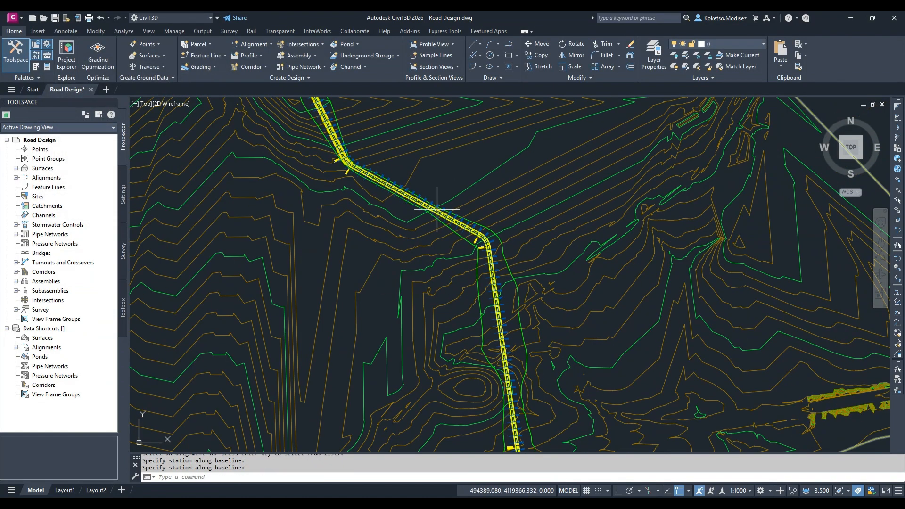
middle_click_drag(552, 377, 555, 337)
scroll(555, 337, "up", 5)
scroll(565, 373, "down", 10)
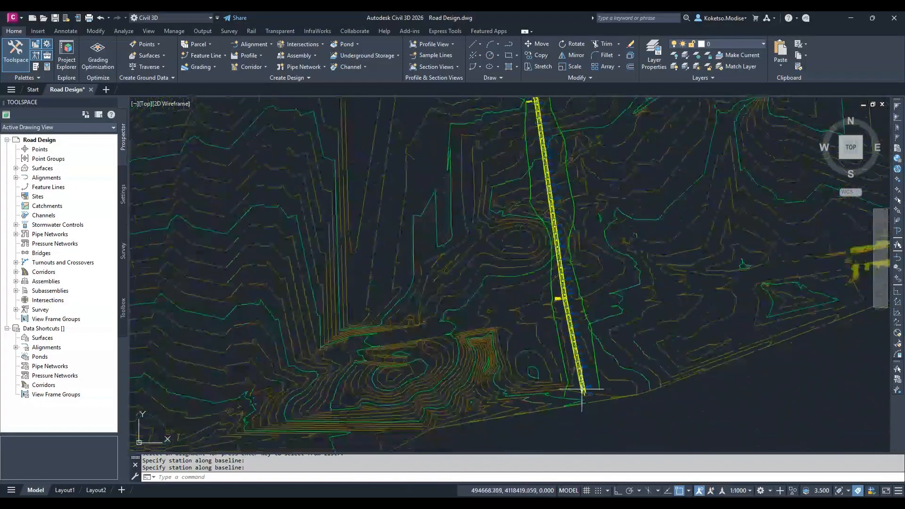
middle_click_drag(531, 294, 385, 312)
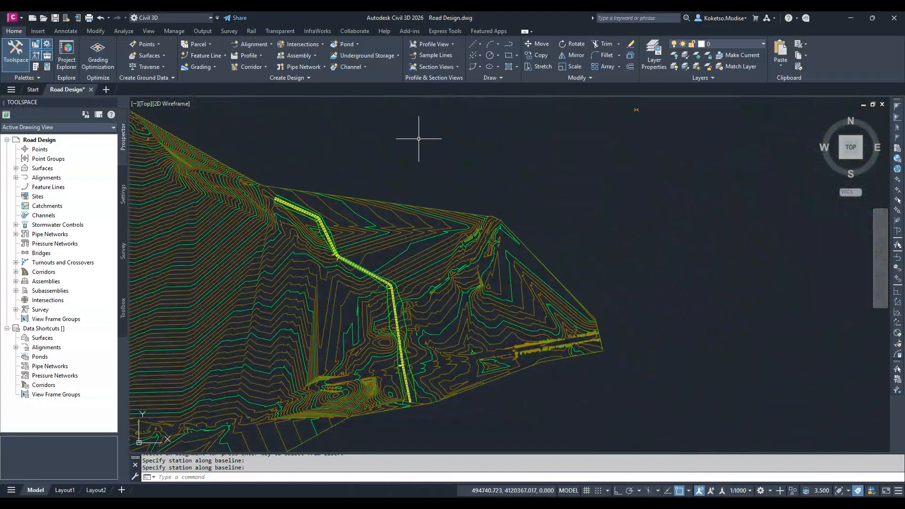
Add a surface to the VDC corridor in its properties and set the surface's overhang correction to Top Links
left_click(16, 272)
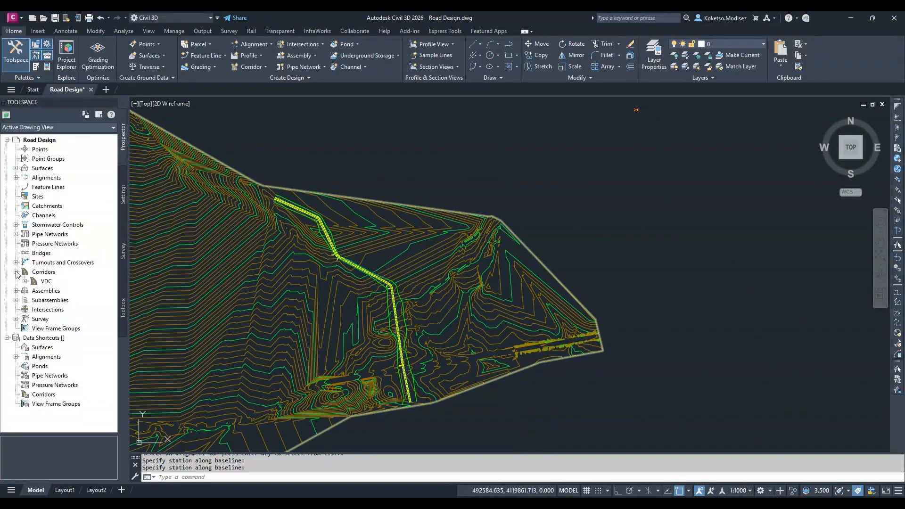
right_click(47, 282)
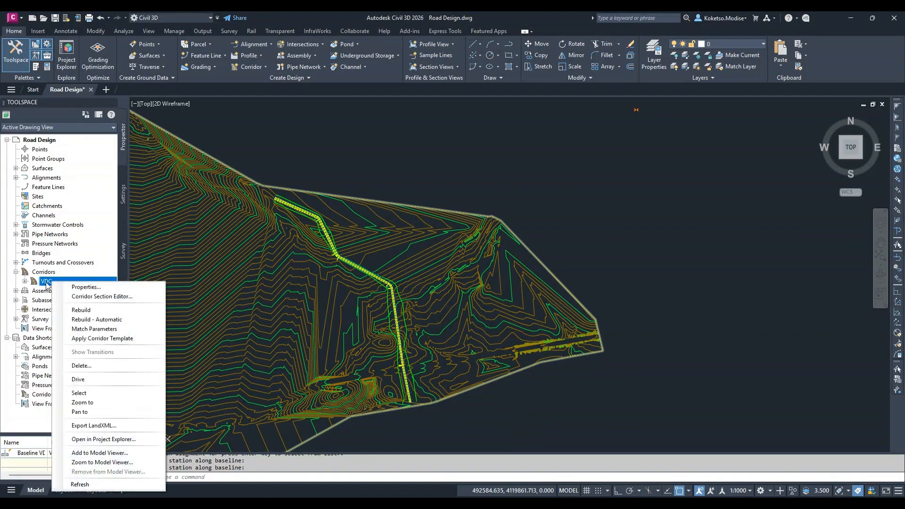
left_click(81, 287)
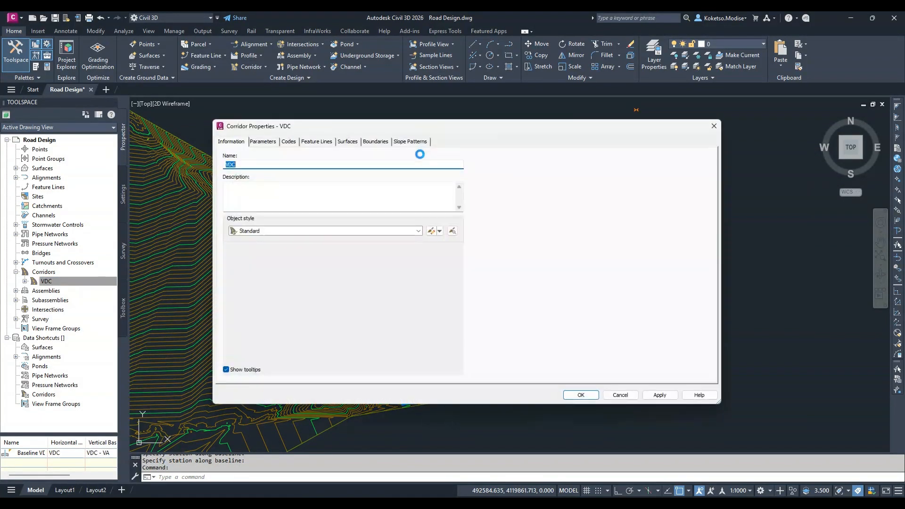
left_click(348, 142)
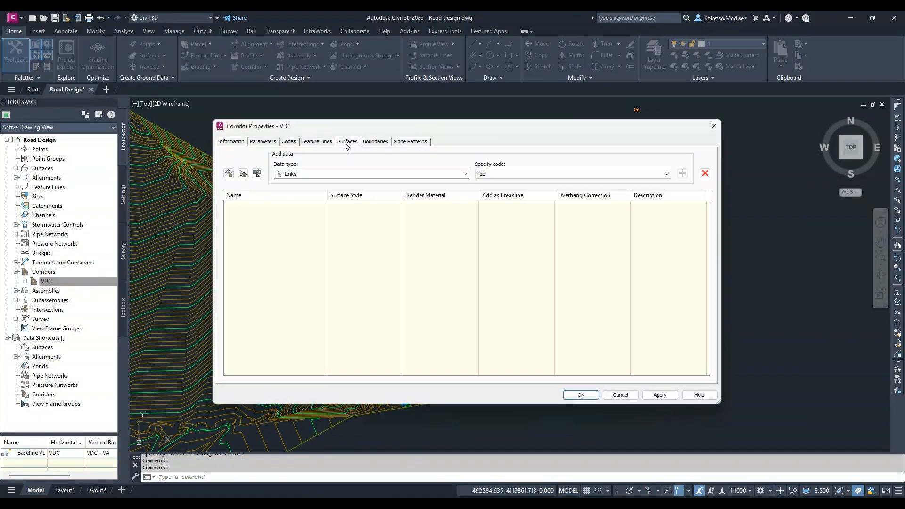
left_click(229, 174)
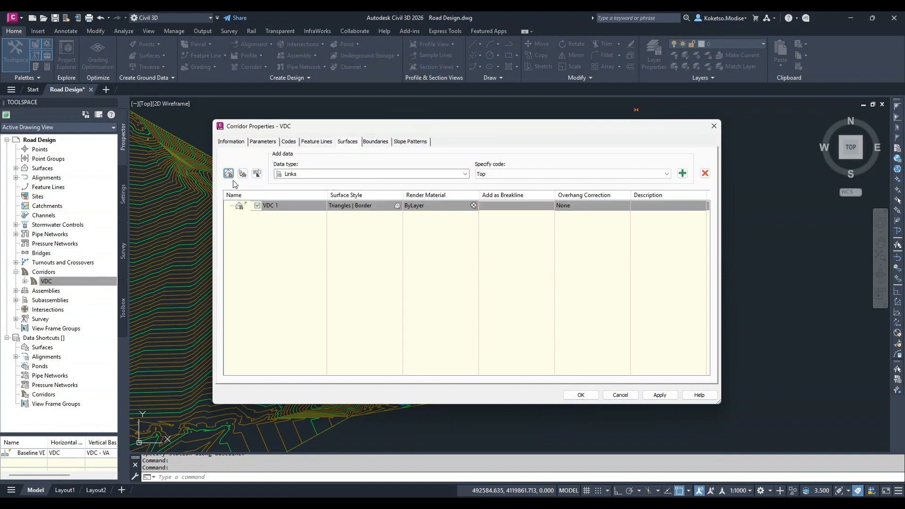
left_click(580, 206)
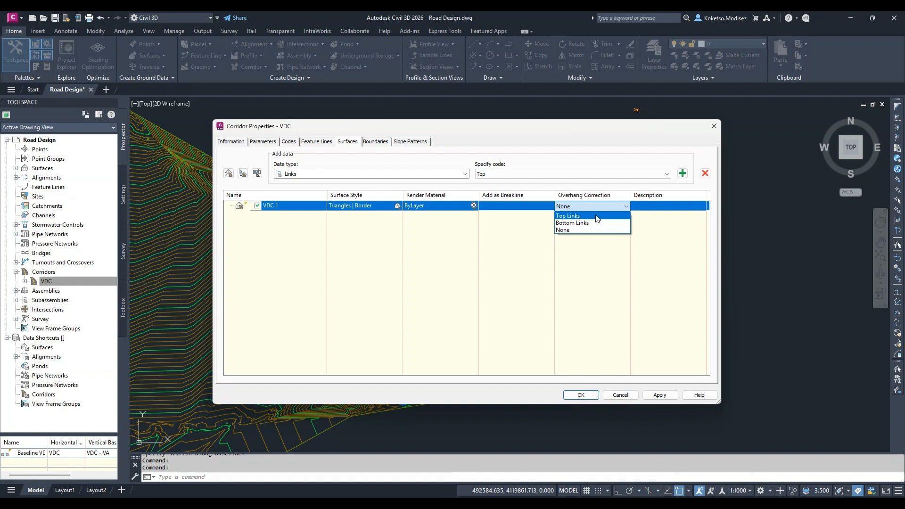
left_click(593, 217)
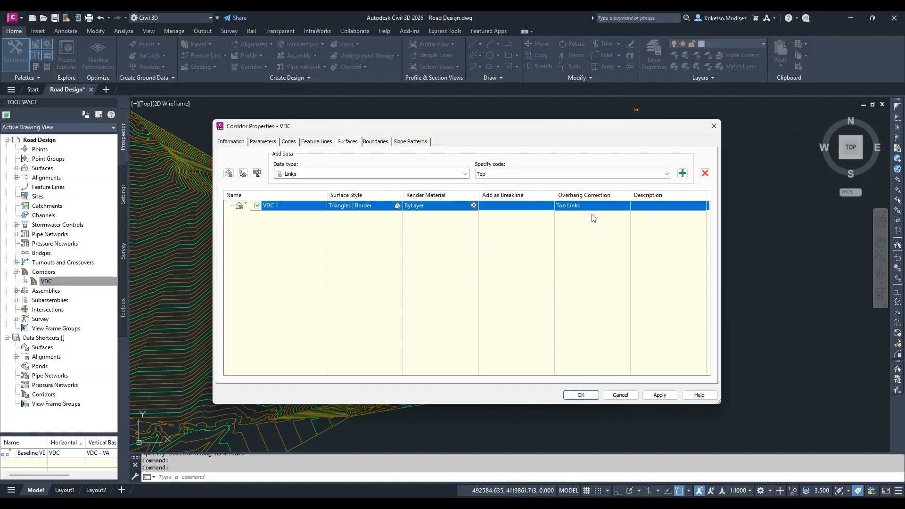
Add the Links data with code Top to the new corridor surface
left_click(507, 172)
left_click(506, 174)
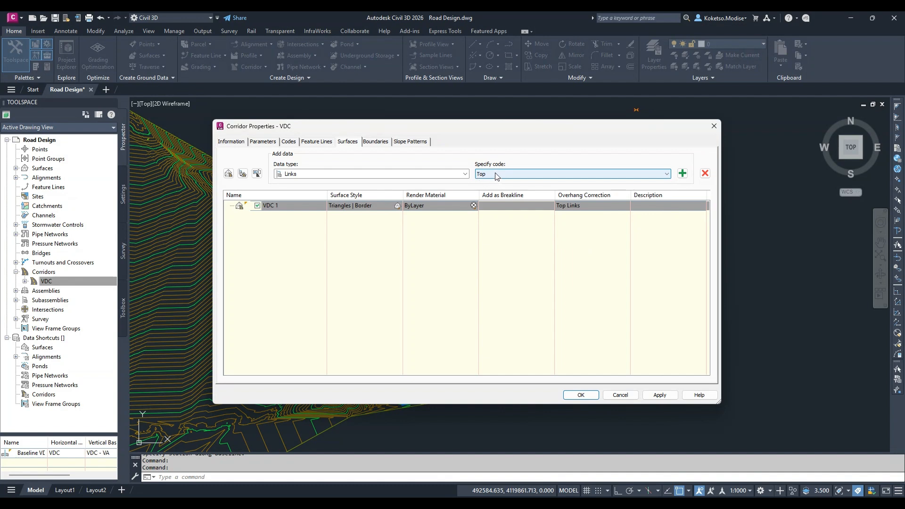
left_click(494, 175)
left_click(493, 182)
left_click(682, 174)
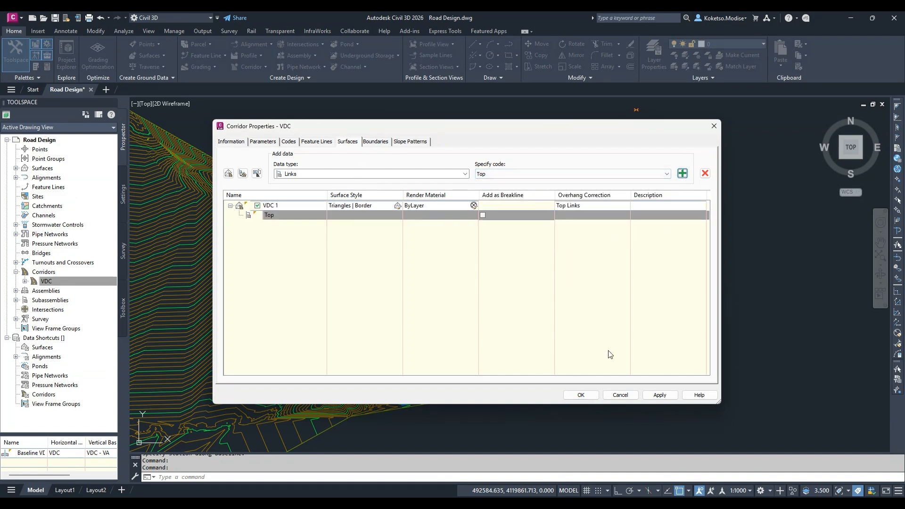
Use the corridor extents as the outer boundary of the corridor surface, and apply the changes by rebuilding the corridor
left_click(375, 142)
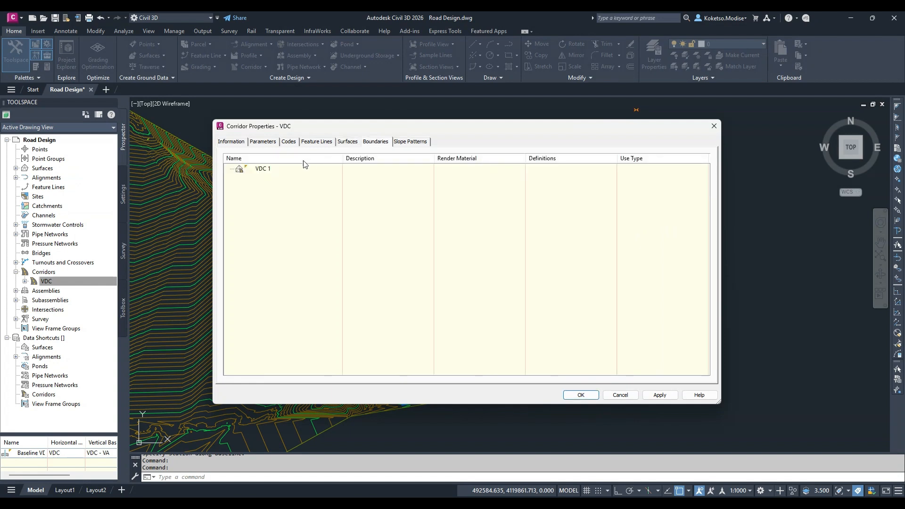
left_click(286, 169)
right_click(272, 170)
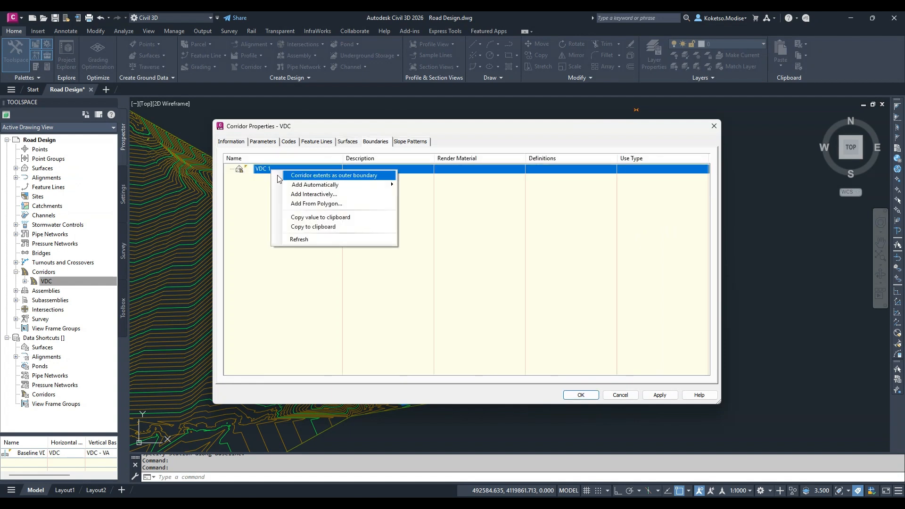
left_click(303, 175)
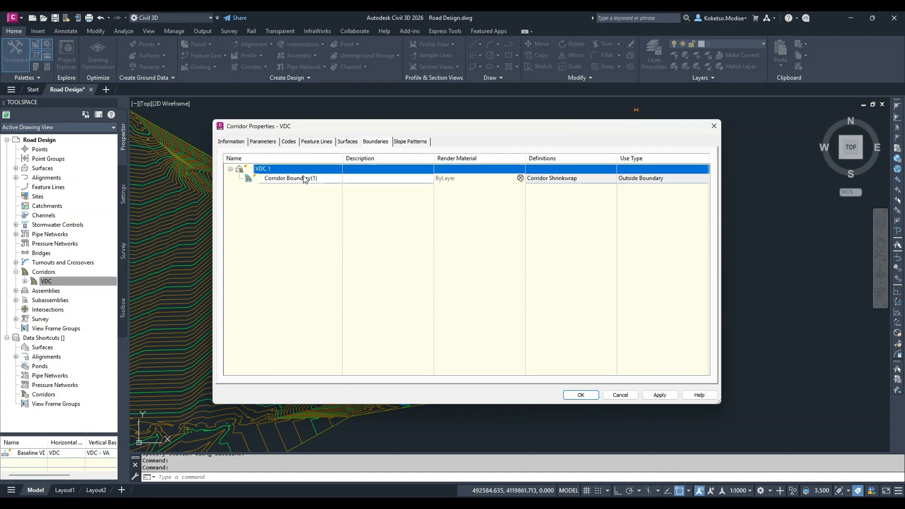
left_click(661, 397)
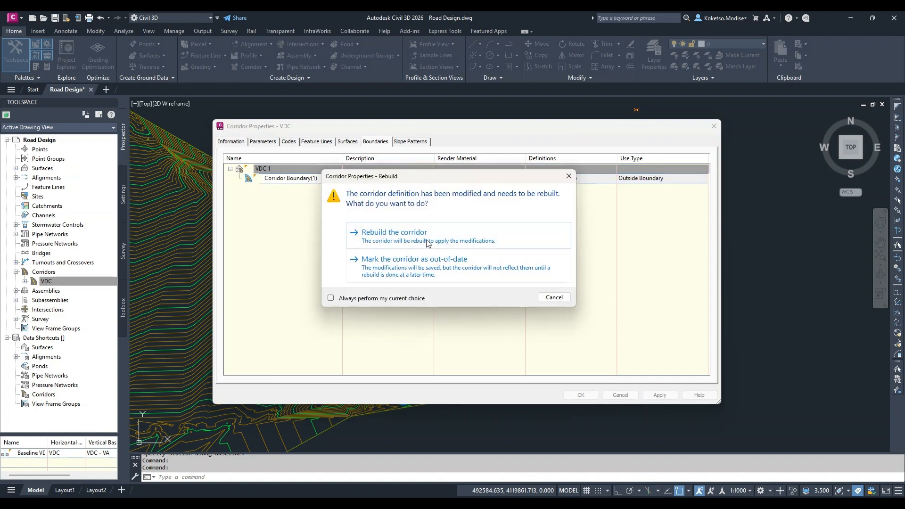
left_click(426, 239)
left_click(581, 395)
Examine the triangulated corridor surface in plan along the whole road
scroll(351, 275, "up", 5)
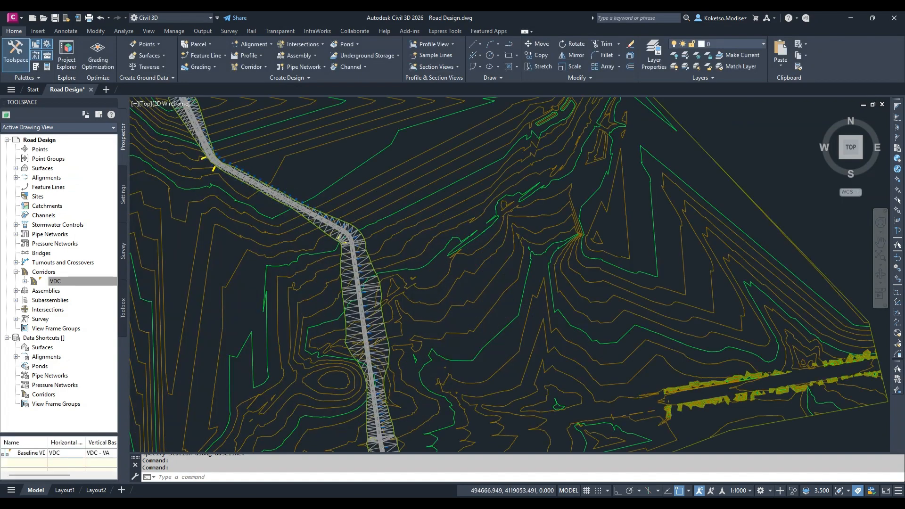
scroll(351, 264, "down", 2)
key("Escape")
scroll(347, 252, "down", 2)
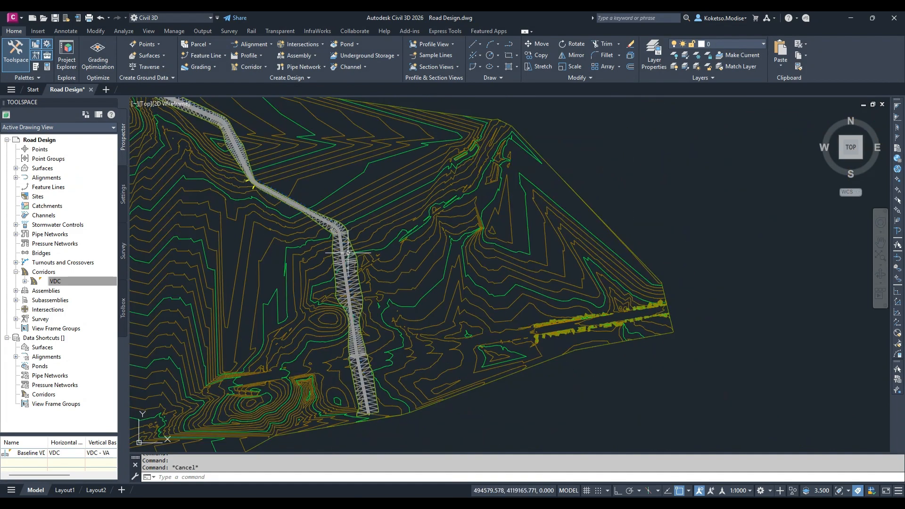
scroll(348, 253, "down", 2)
scroll(505, 264, "down", 2)
scroll(541, 256, "up", 1)
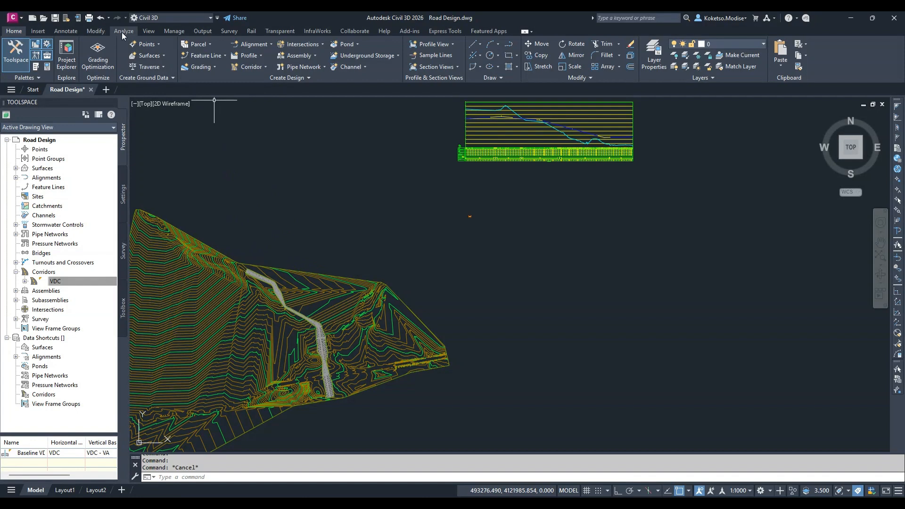
left_click(123, 33)
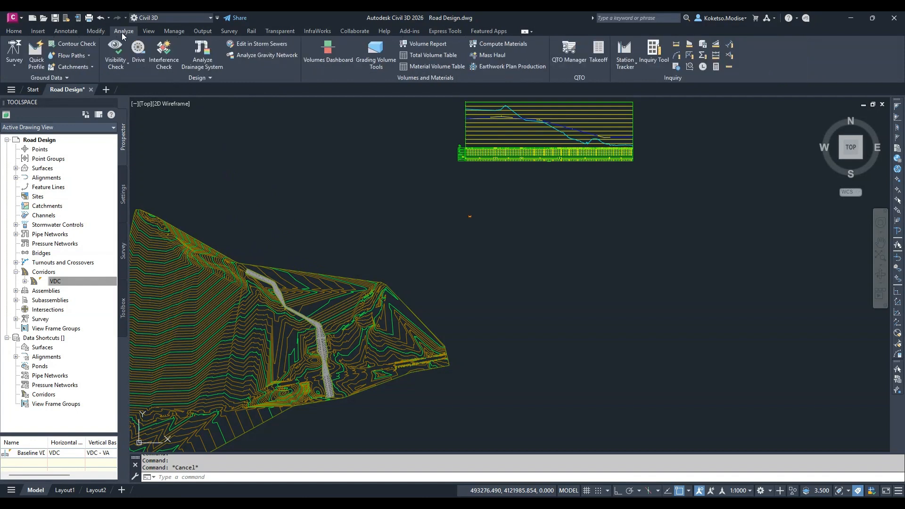
left_click(488, 45)
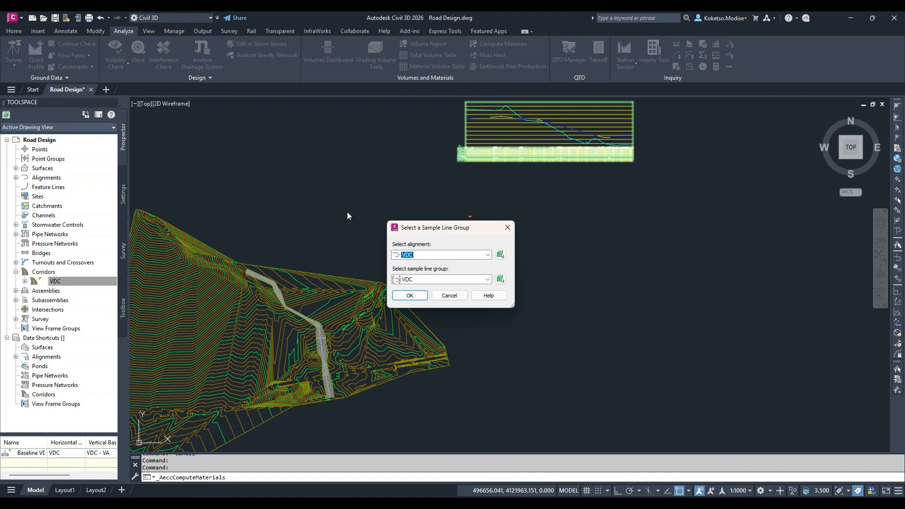
key("Escape")
Open the properties of the VDC sample line group under the VDC centerline alignment and show its list of sections
left_click(16, 178)
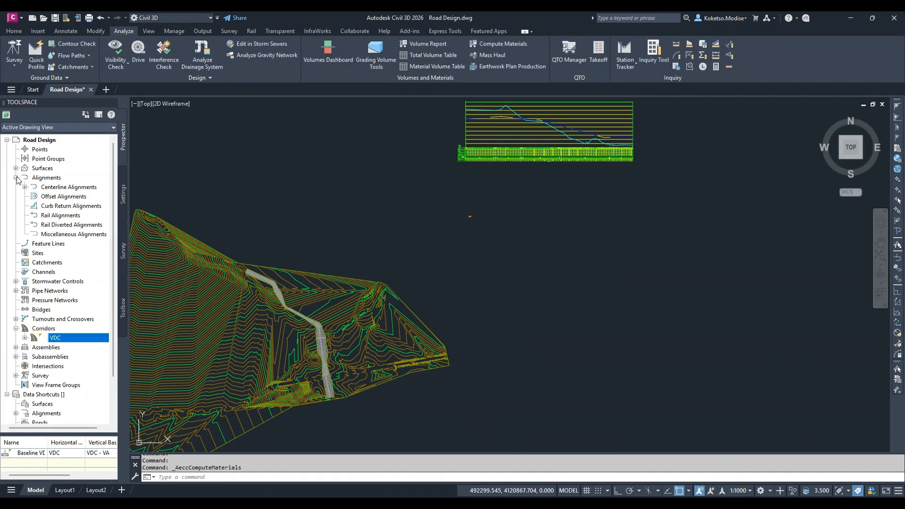
left_click(25, 187)
left_click(33, 196)
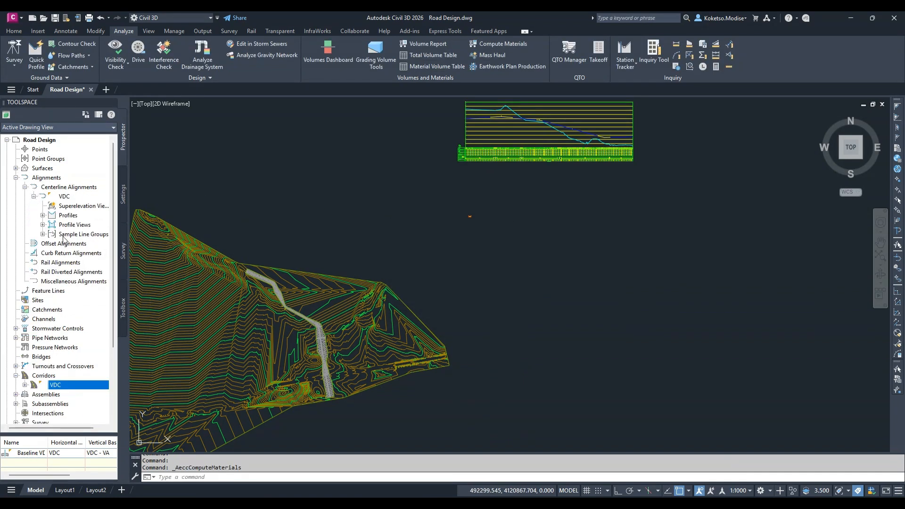
left_click(54, 235)
left_click(43, 234)
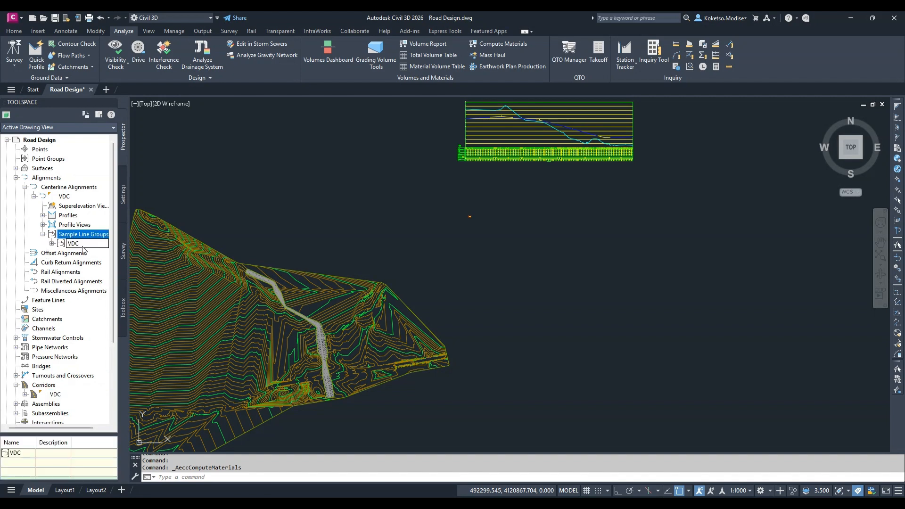
left_click(84, 245)
right_click(83, 243)
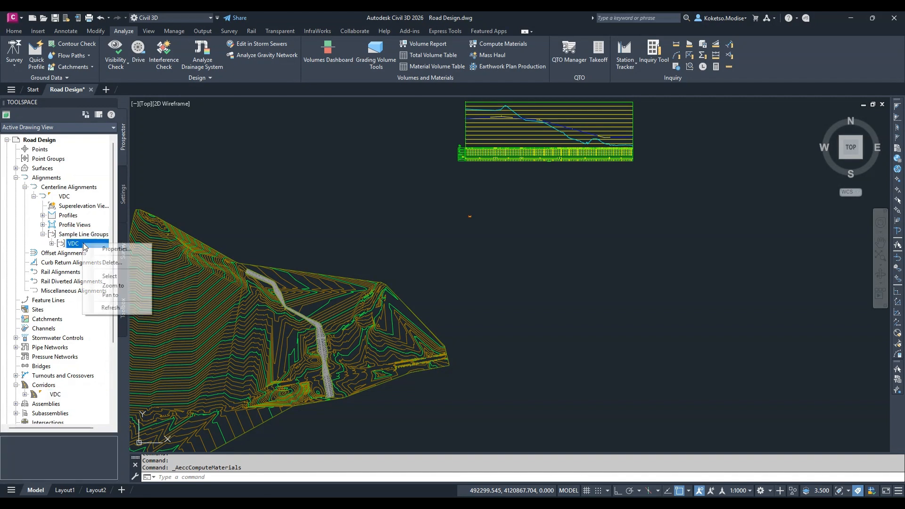
left_click(110, 250)
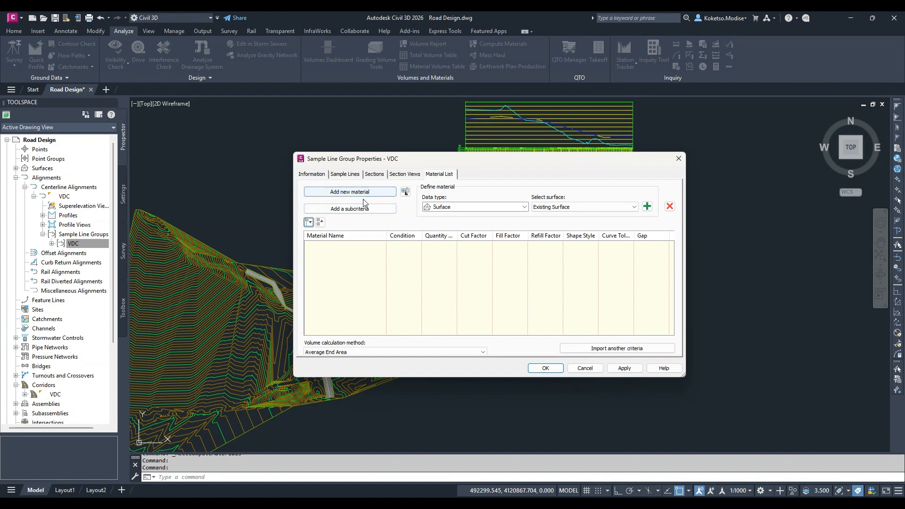
left_click(384, 174)
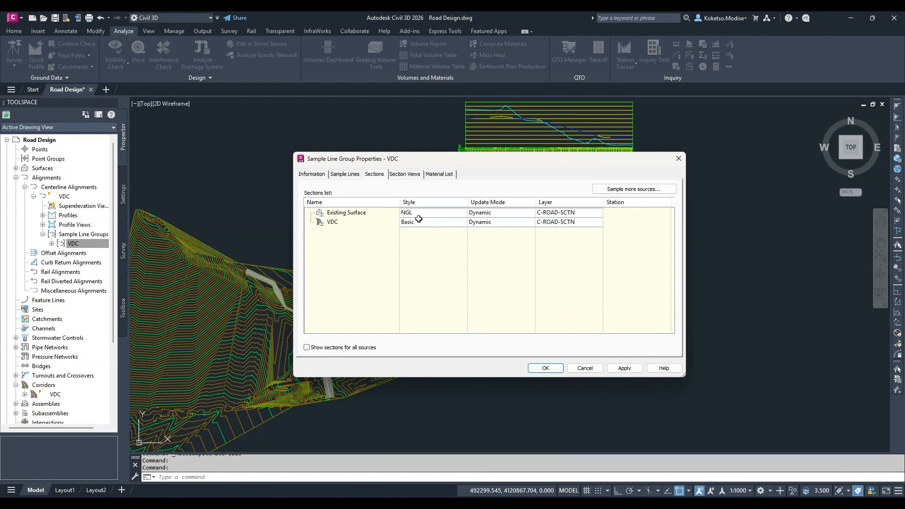
left_click(358, 214)
left_click(366, 222)
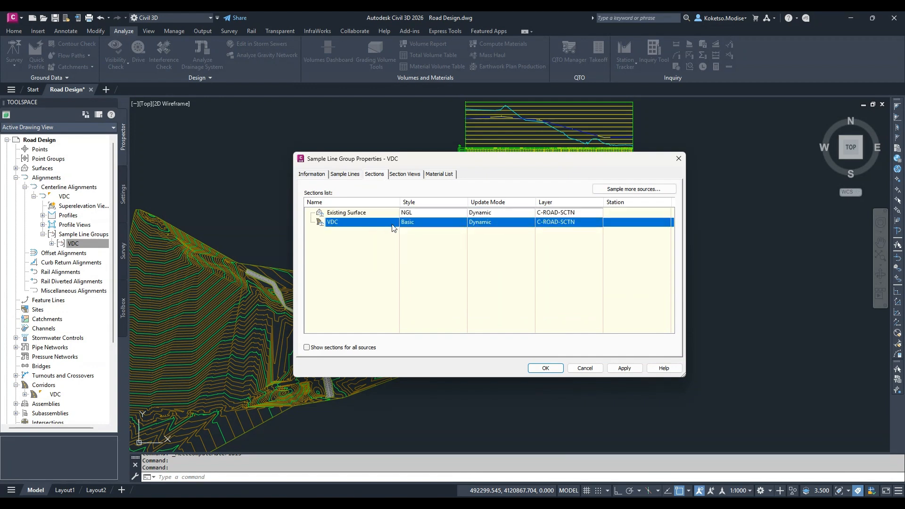
left_click(424, 222)
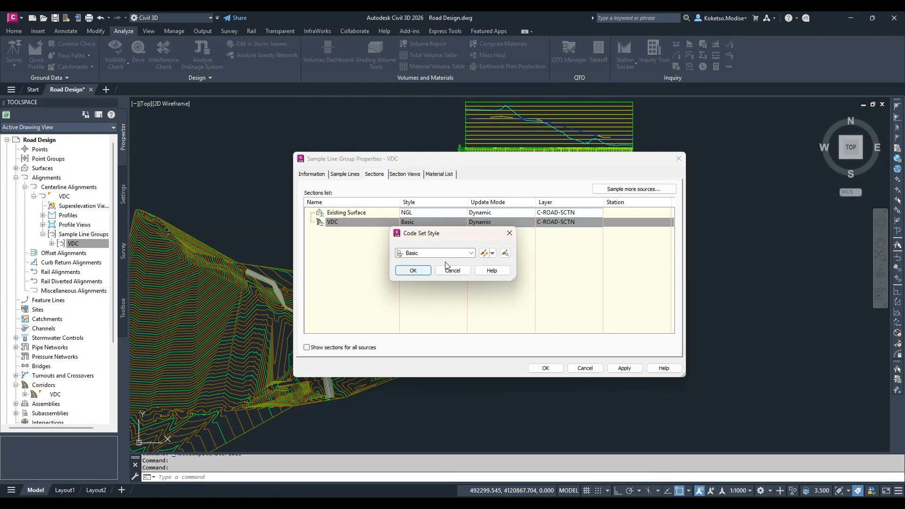
left_click(512, 235)
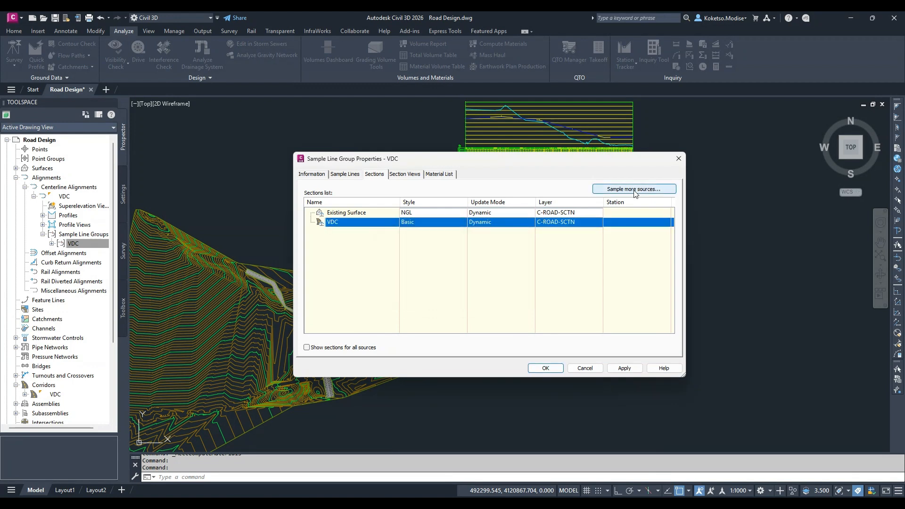
Add the VDC VDC 1 corridor surface to the sampled sources of the VDC sample line group
left_click(633, 189)
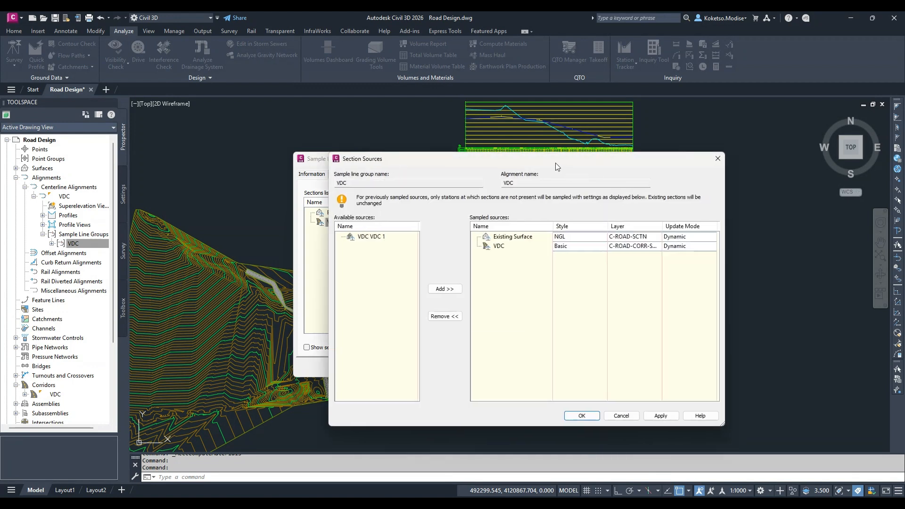
left_click_drag(555, 162, 482, 156)
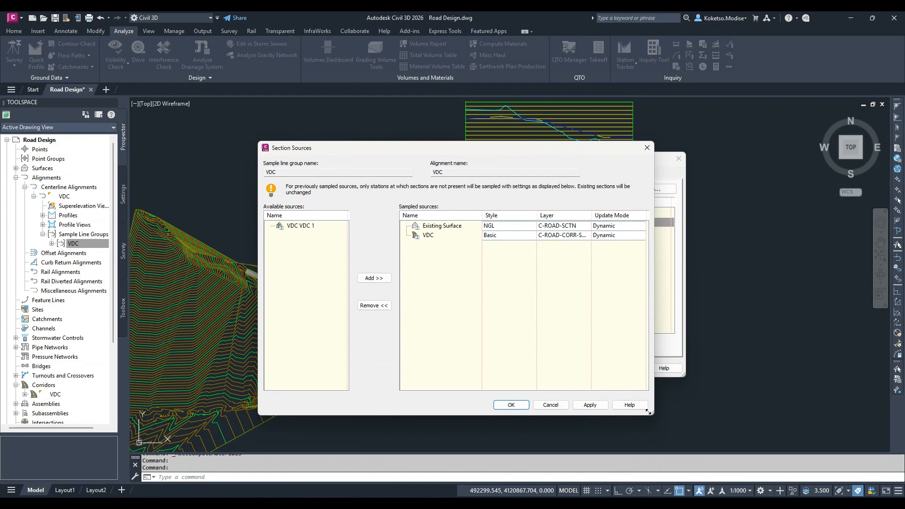
left_click_drag(650, 414, 755, 434)
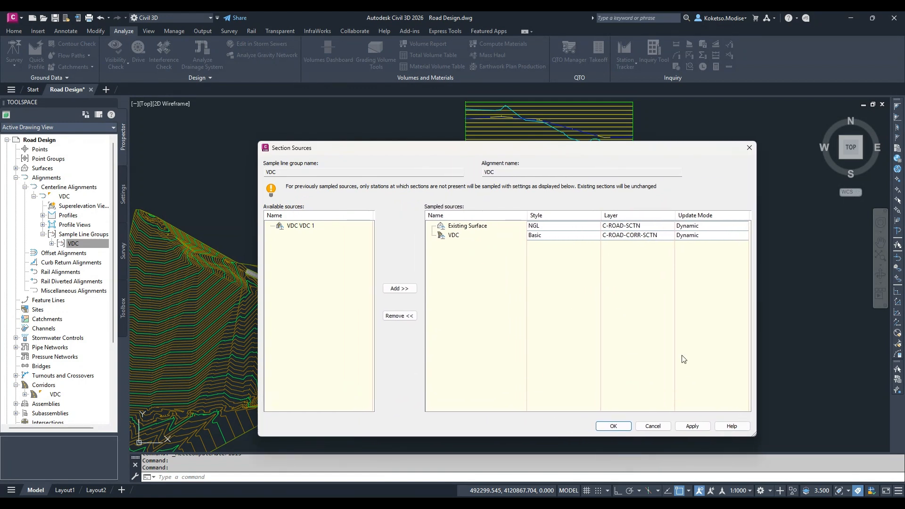
left_click(542, 235)
left_click(462, 254)
left_click(509, 233)
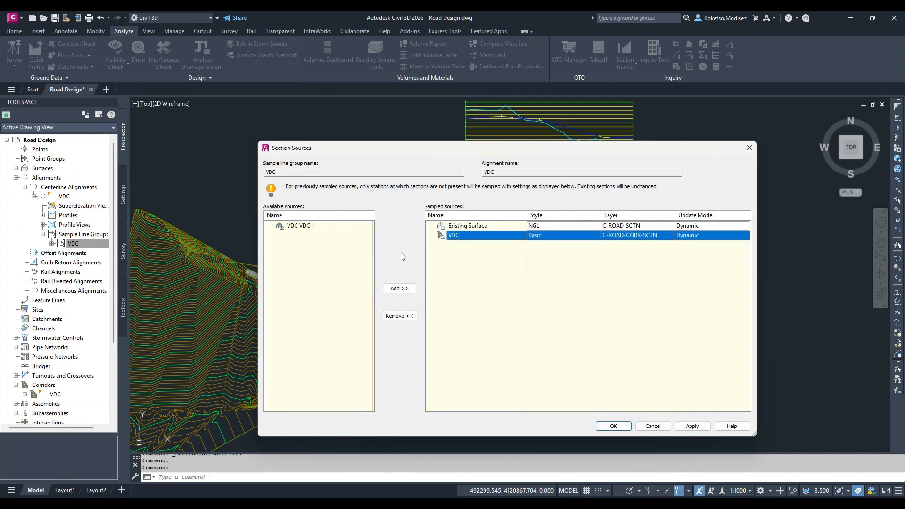
left_click(302, 226)
left_click(404, 288)
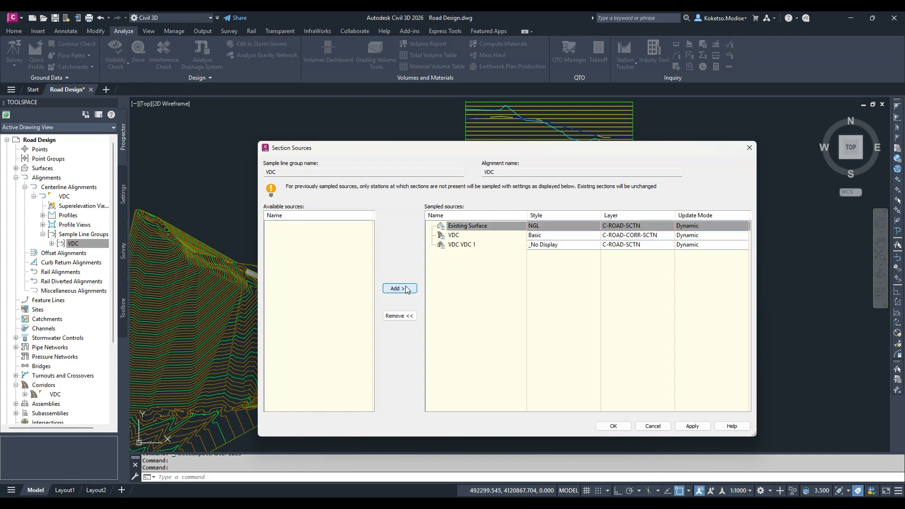
Assign the Finished Ground section style to the VDC VDC 1 source and apply the sample line group changes
left_click(595, 245)
left_click(435, 253)
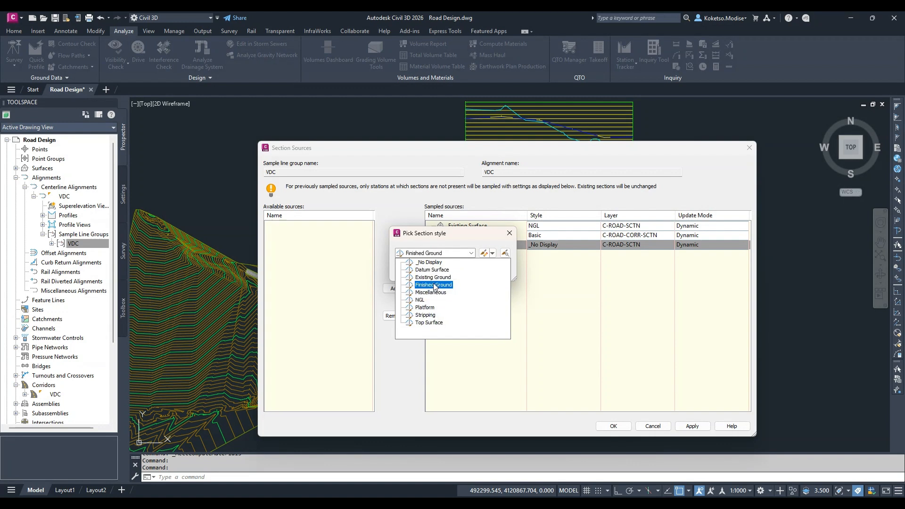
left_click(433, 286)
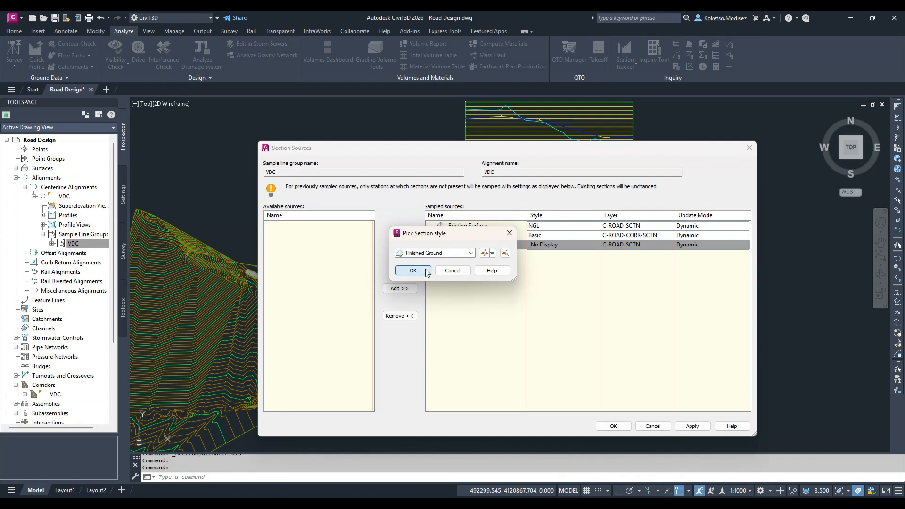
left_click(413, 270)
left_click(691, 426)
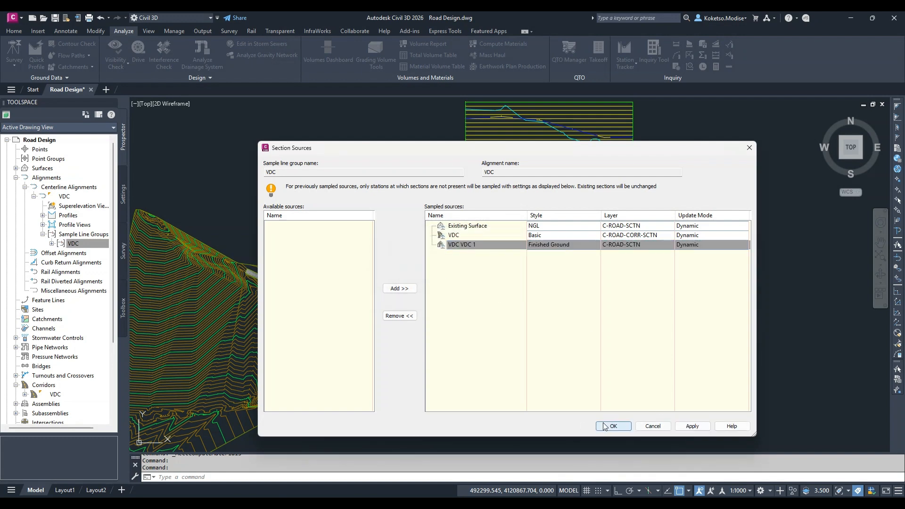
left_click(613, 426)
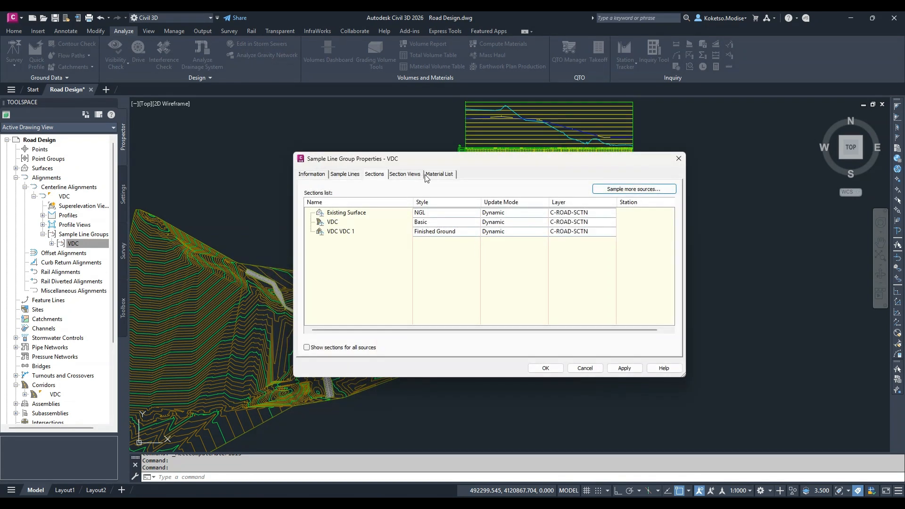
left_click(623, 367)
left_click(545, 368)
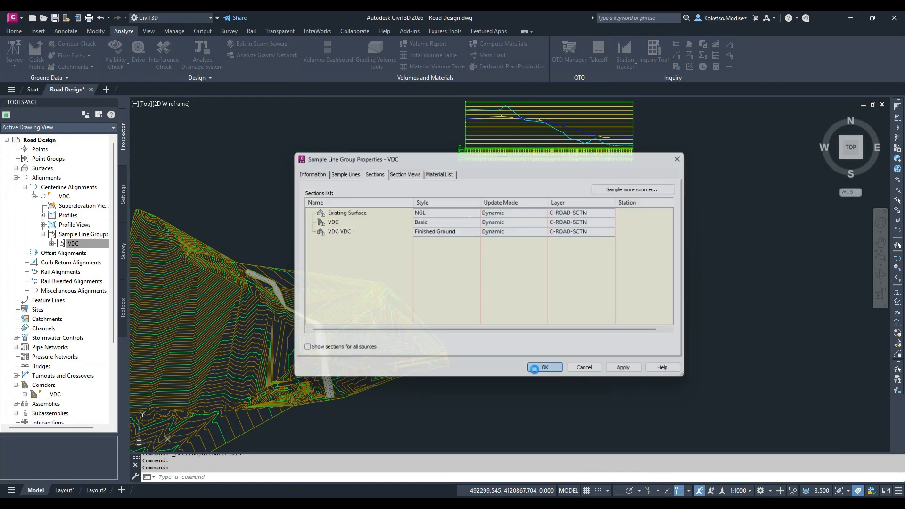
Compute Cut | Fill materials for the VDC sample line group, with Existing Surface as EG and VDC VDC 1 as DATUM
middle_click_drag(473, 214, 447, 253)
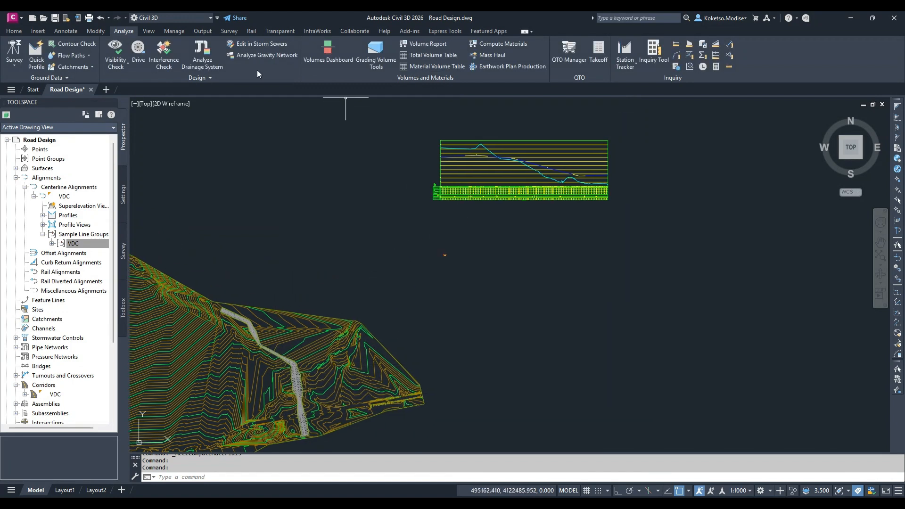
left_click(494, 44)
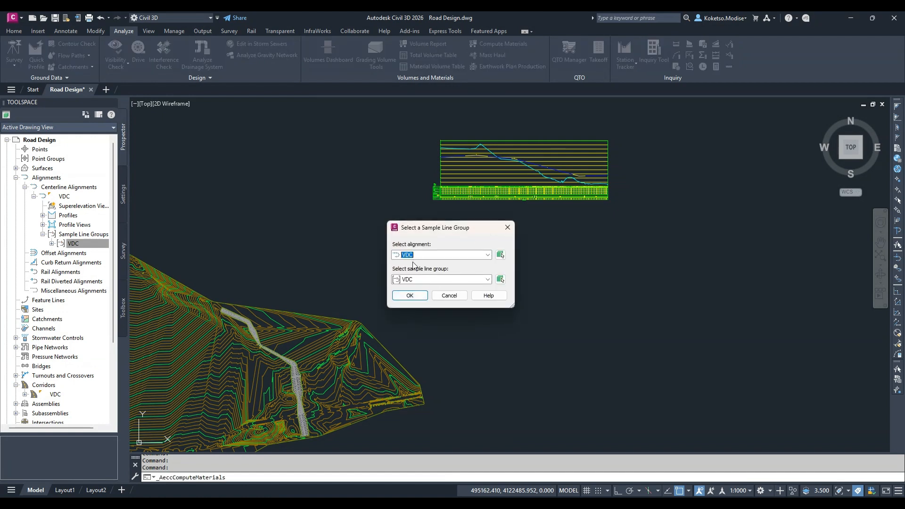
left_click(410, 295)
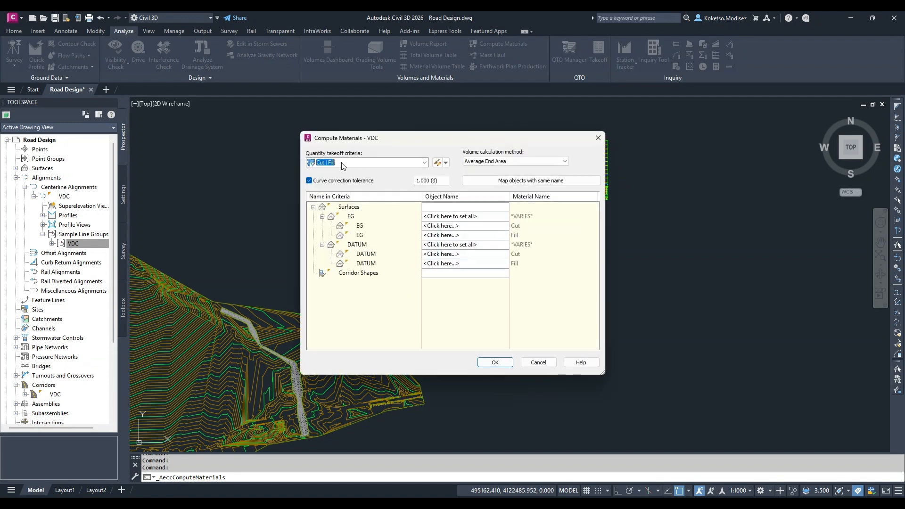
left_click(456, 217)
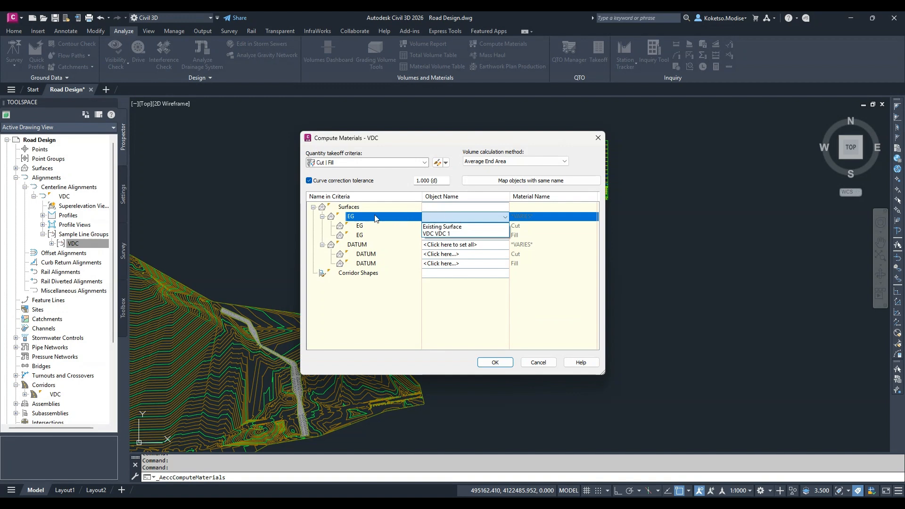
left_click(449, 227)
left_click(438, 244)
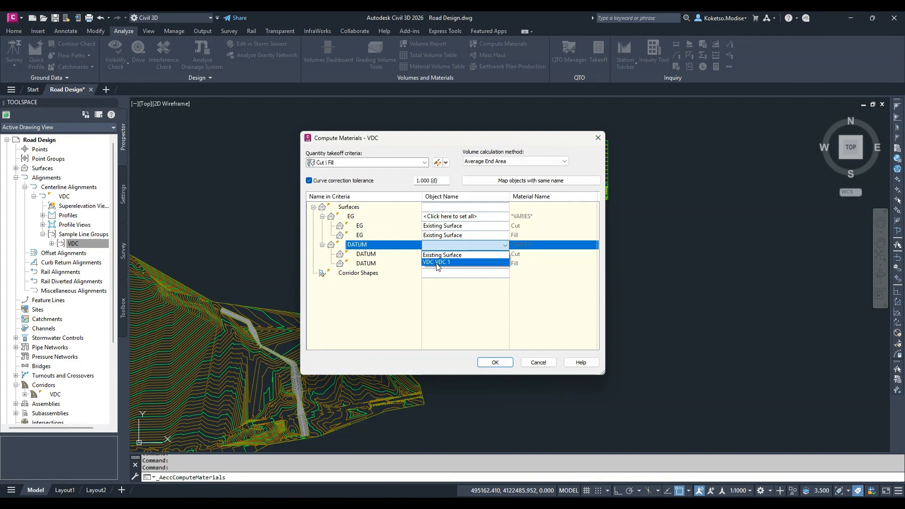
left_click(438, 262)
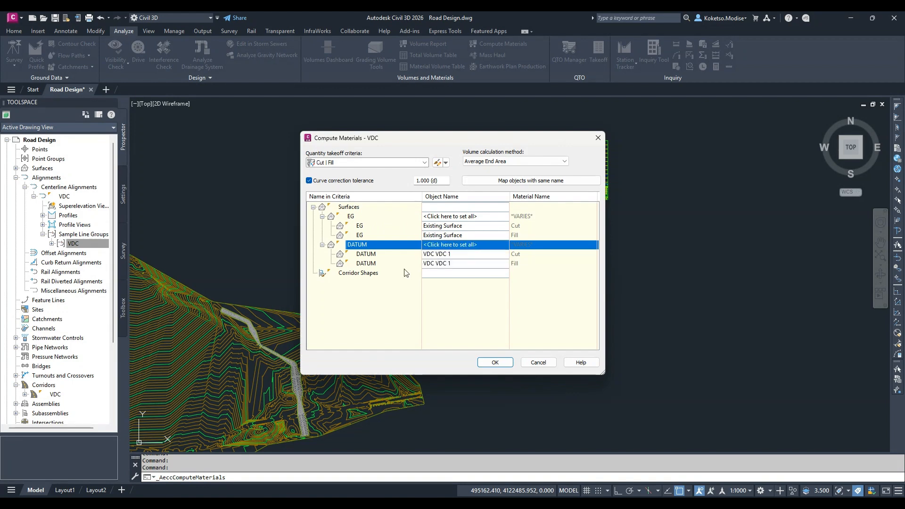
left_click(493, 363)
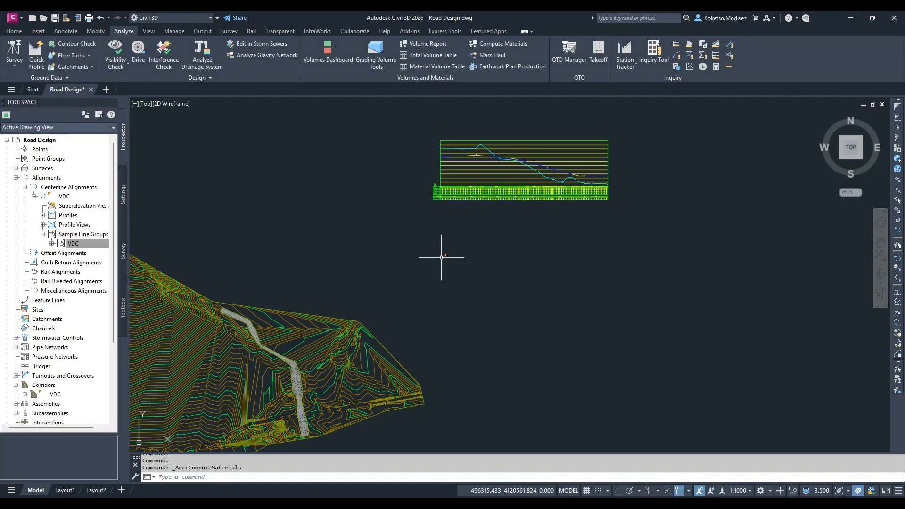
Place a dynamic Cut and Fill total volume table for VDC's Material List 1 in the empty area below the profile view
scroll(336, 311, "up", 3)
scroll(355, 313, "down", 5)
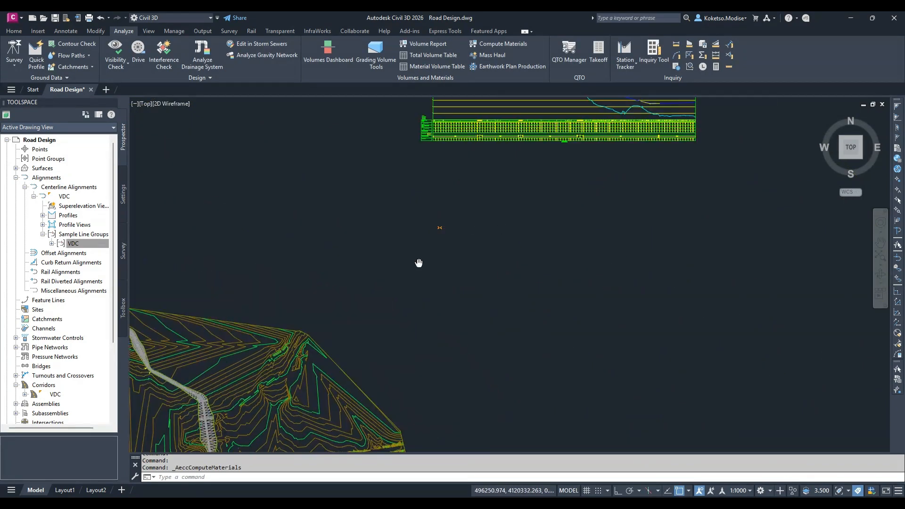
middle_click_drag(361, 270, 402, 249)
scroll(400, 235, "down", 2)
scroll(411, 234, "up", 2)
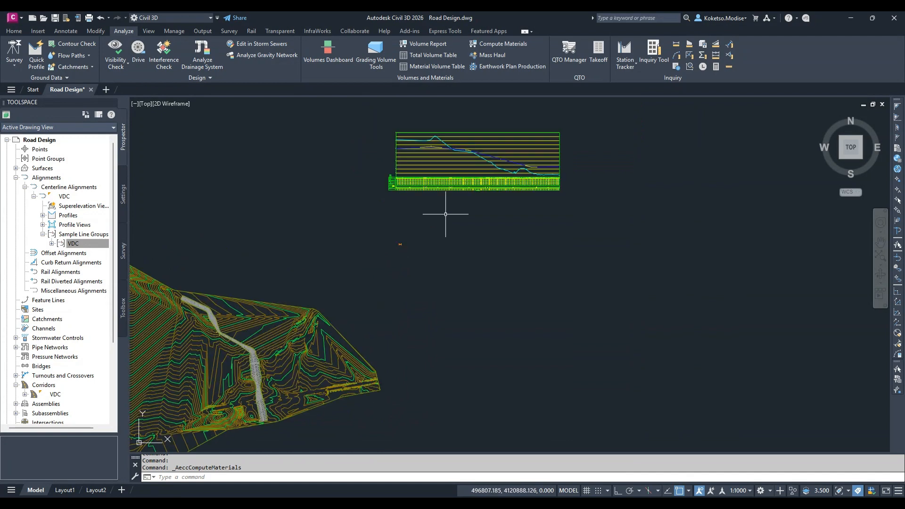
scroll(446, 266, "up", 3)
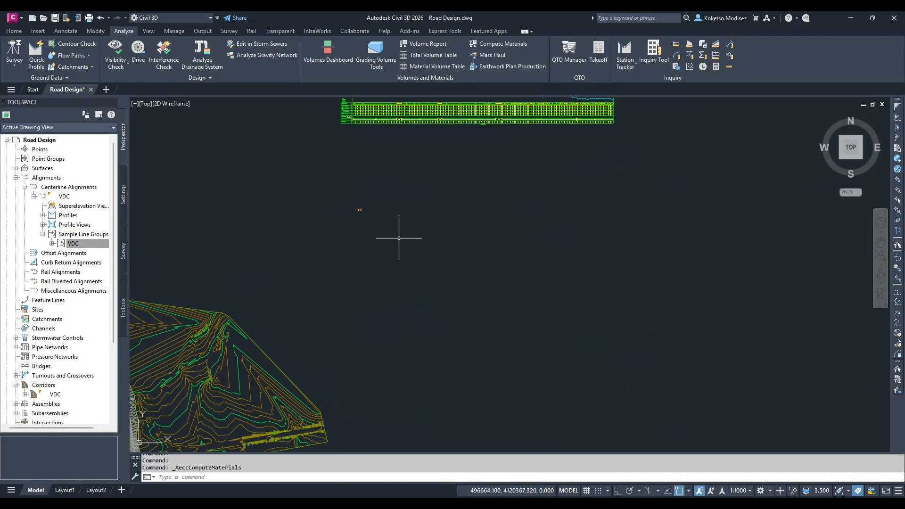
left_click(425, 56)
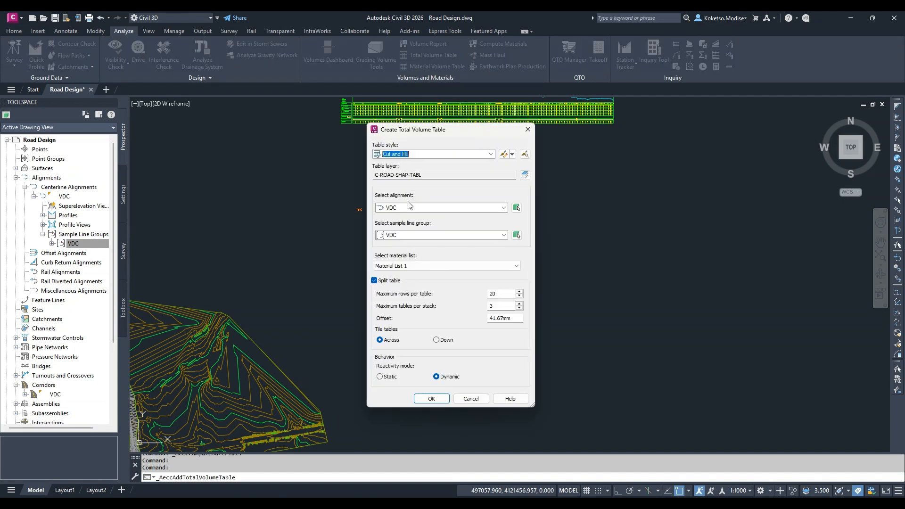
left_click(394, 208)
left_click(392, 206)
left_click(432, 399)
left_click(403, 280)
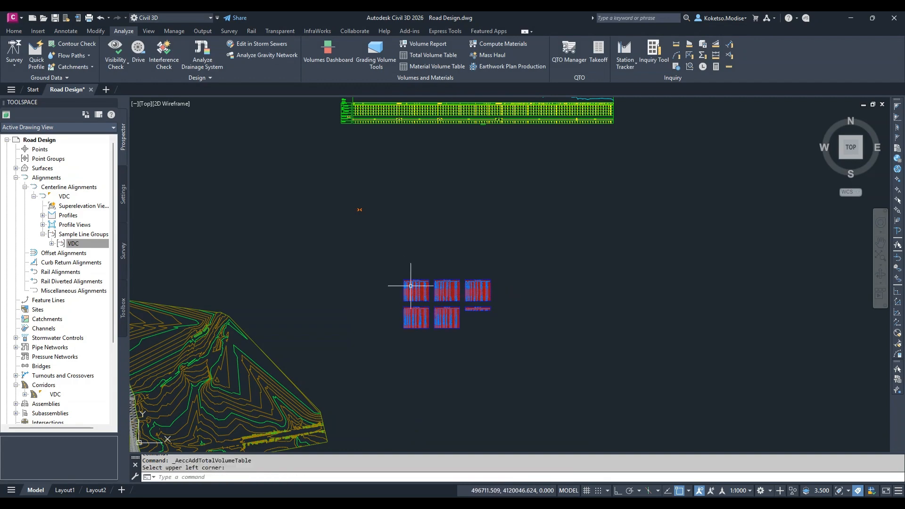
Examine the cut and fill areas, volumes and cumulative volumes per station across all the total volume tables
scroll(360, 227, "up", 8)
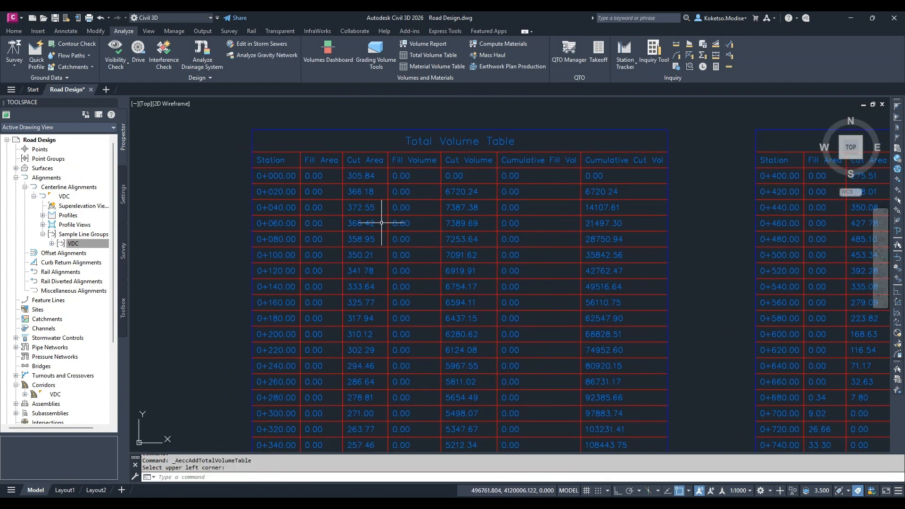
scroll(382, 223, "up", 3)
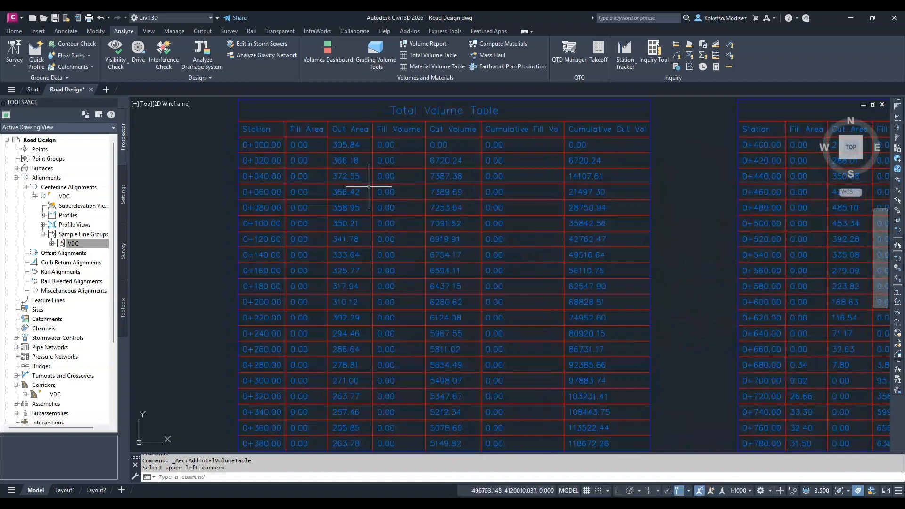
scroll(366, 213, "down", 2)
mouse_move(747, 245)
middle_mouse_down()
mouse_move(562, 190)
mouse_move(462, 104)
middle_mouse_up()
scroll(393, 281, "up", 2)
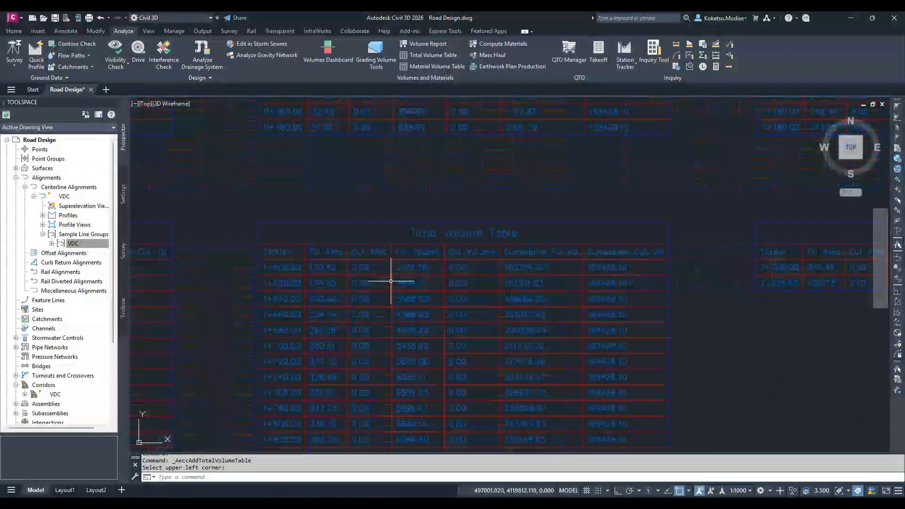
scroll(366, 266, "down", 2)
mouse_move(743, 255)
middle_mouse_down()
mouse_move(684, 257)
mouse_move(617, 309)
middle_mouse_up()
middle_click_drag(588, 254, 624, 399)
scroll(398, 195, "down", 3)
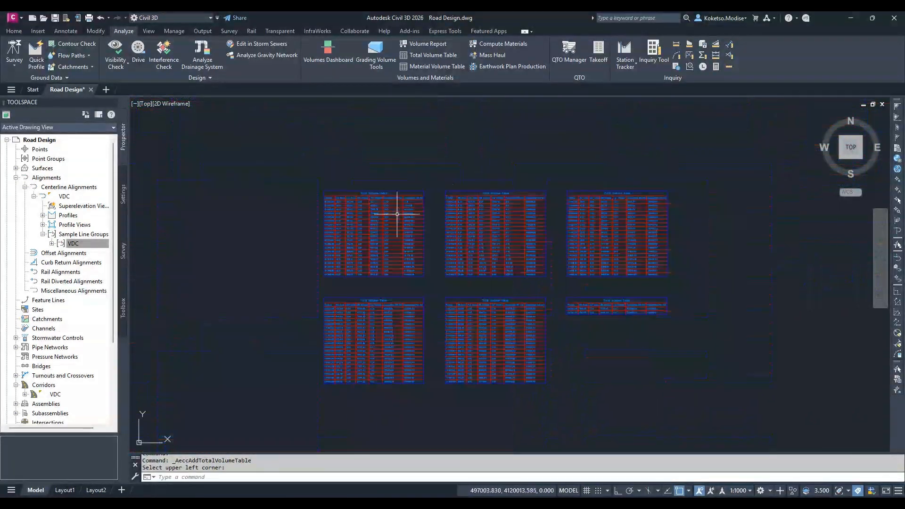
middle_click_drag(384, 223, 409, 244)
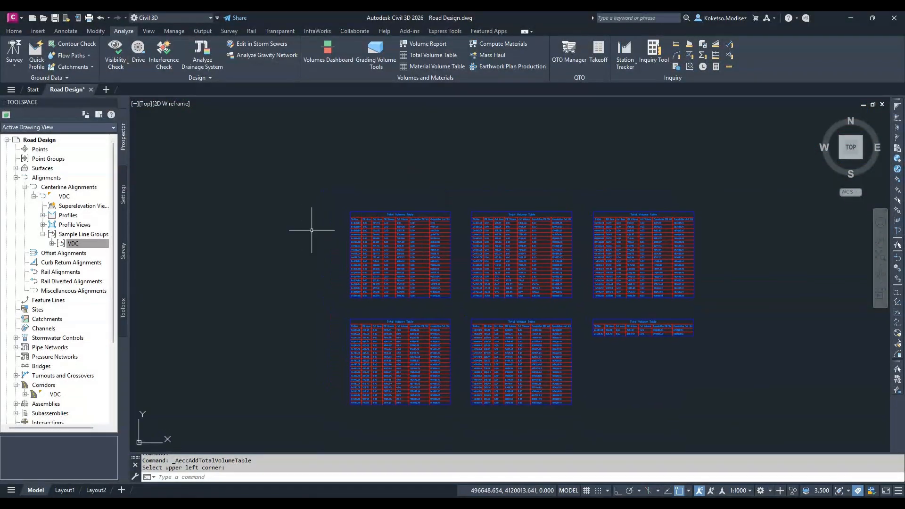
Open the properties of the VDC sample line group and show its material list
left_click(42, 234)
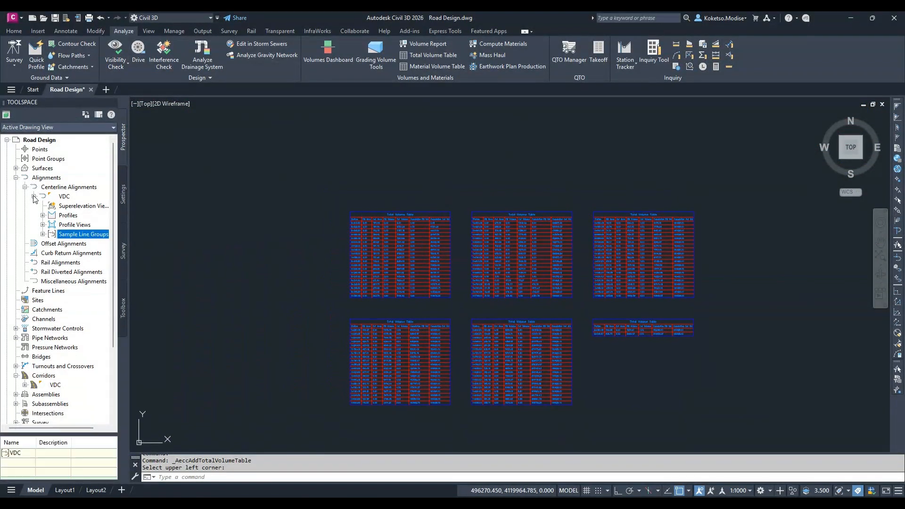
left_click(33, 196)
left_click(34, 197)
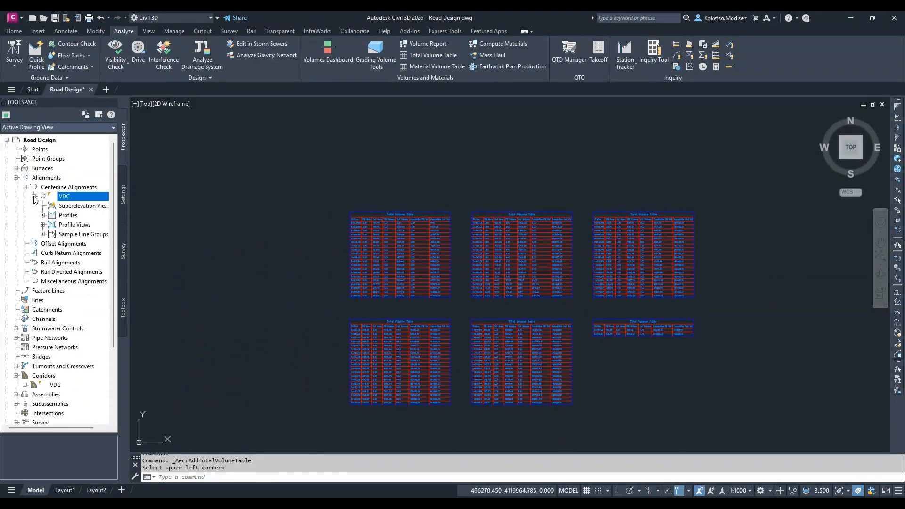
left_click(42, 234)
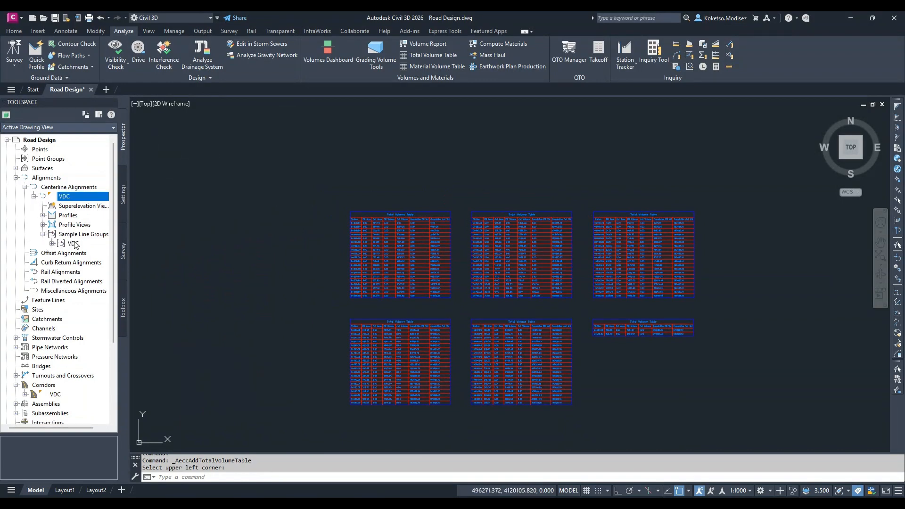
right_click(75, 244)
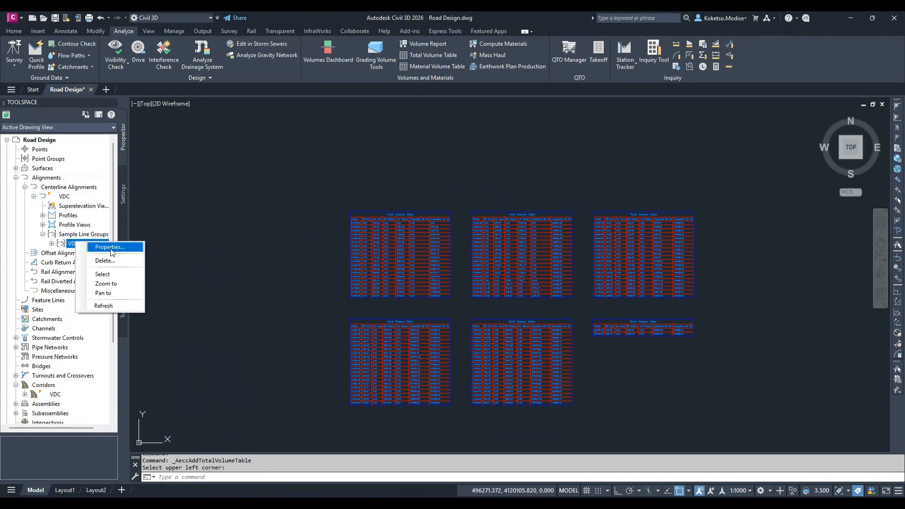
left_click(112, 247)
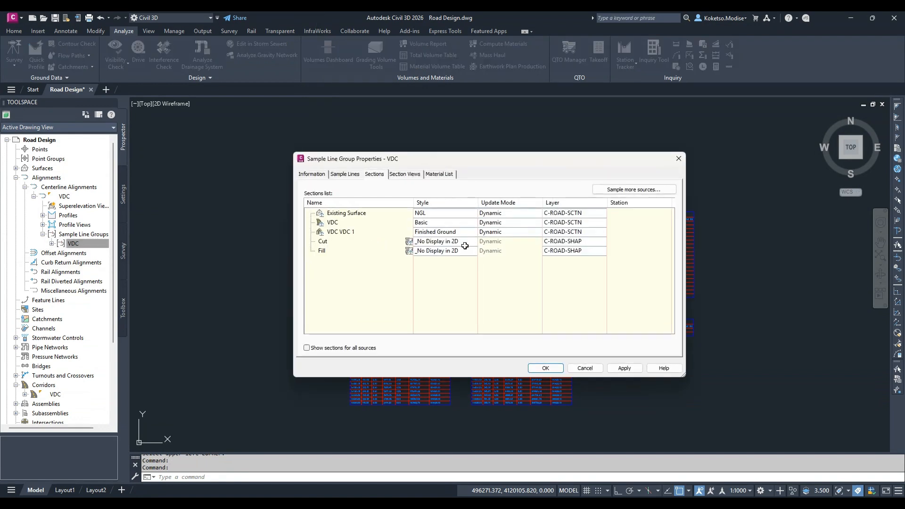
left_click(323, 175)
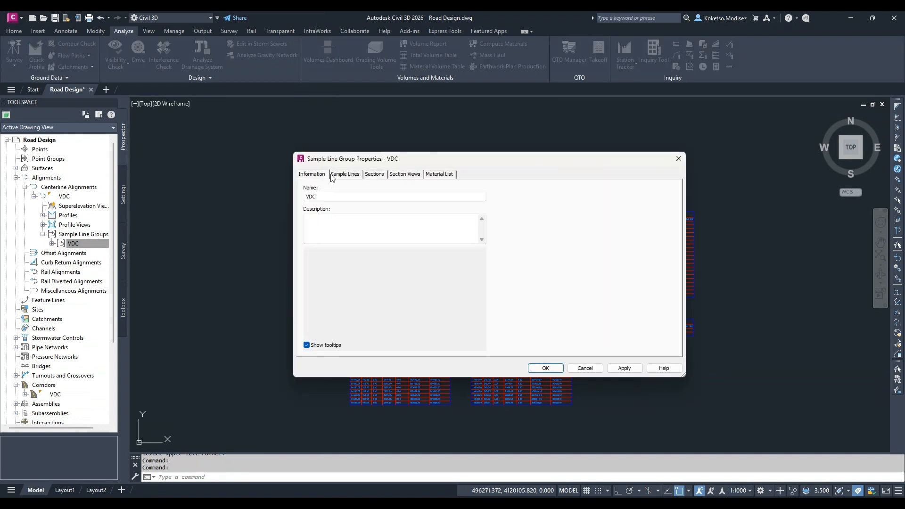
left_click(343, 176)
left_click(325, 176)
left_click(403, 174)
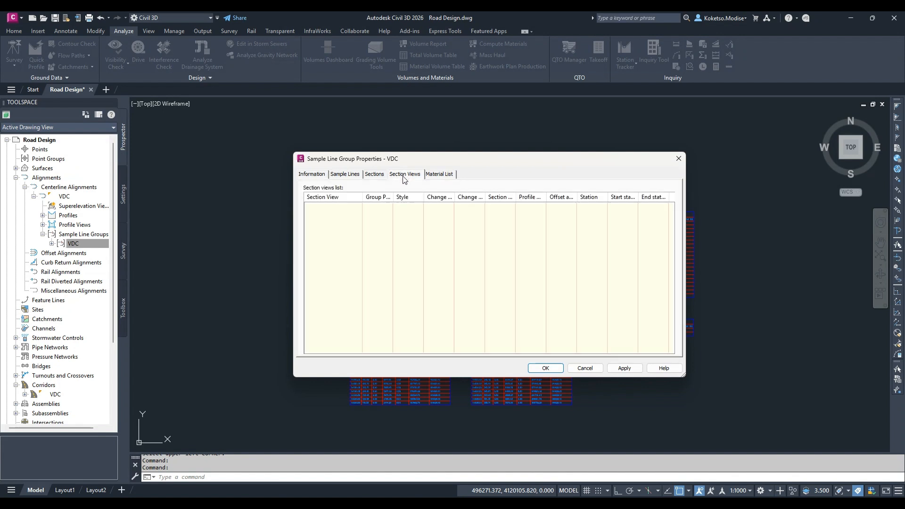
left_click(429, 176)
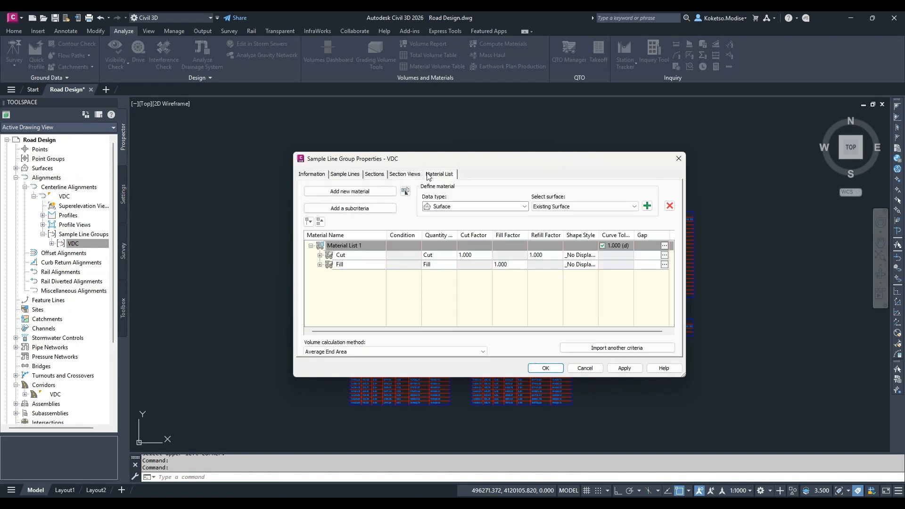
Expand the Cut and Fill materials of Material List 1 and set the Fill material's shape style to Fill
left_click(320, 255)
left_click(319, 283)
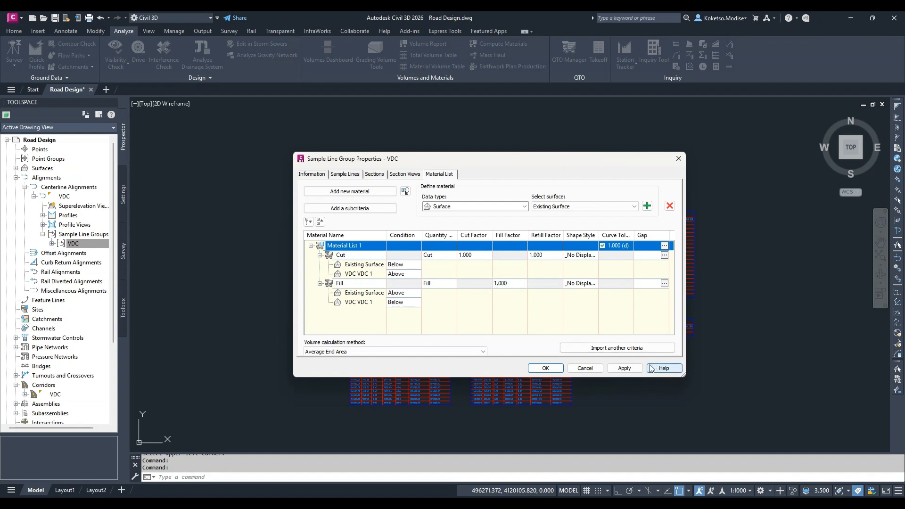
left_click(583, 283)
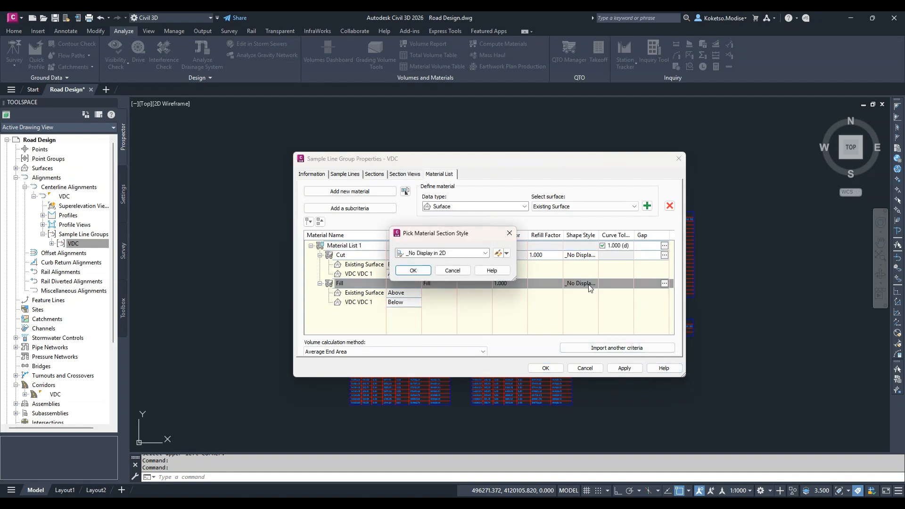
left_click(485, 253)
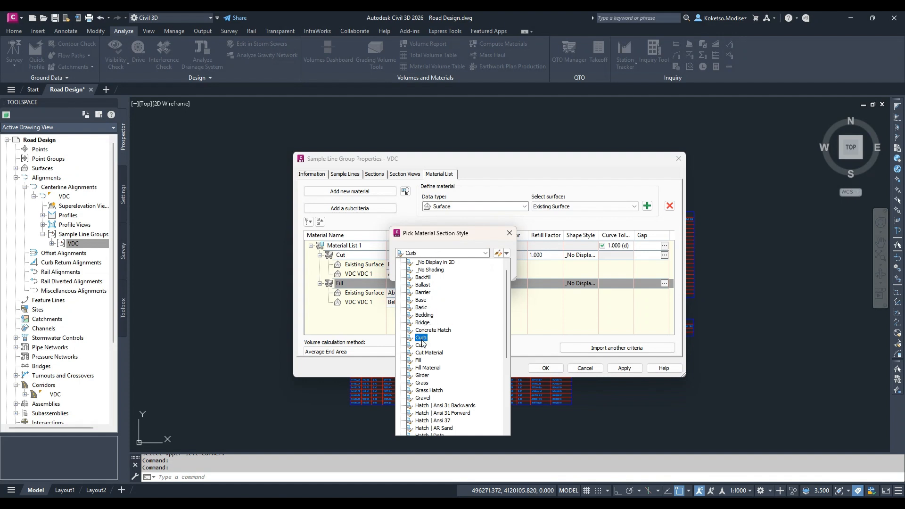
left_click(419, 360)
left_click(413, 270)
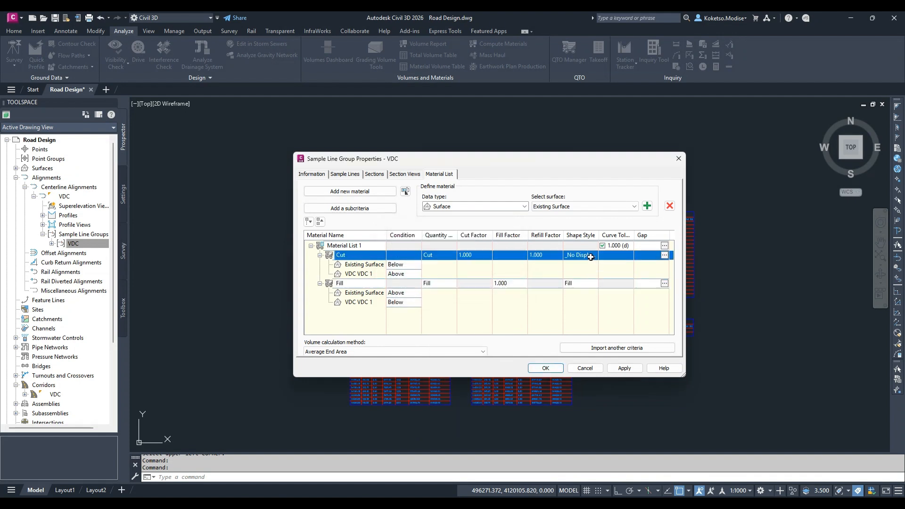
Set the Cut material's shape style to Cut
left_click(581, 255)
left_click(445, 254)
left_click(420, 345)
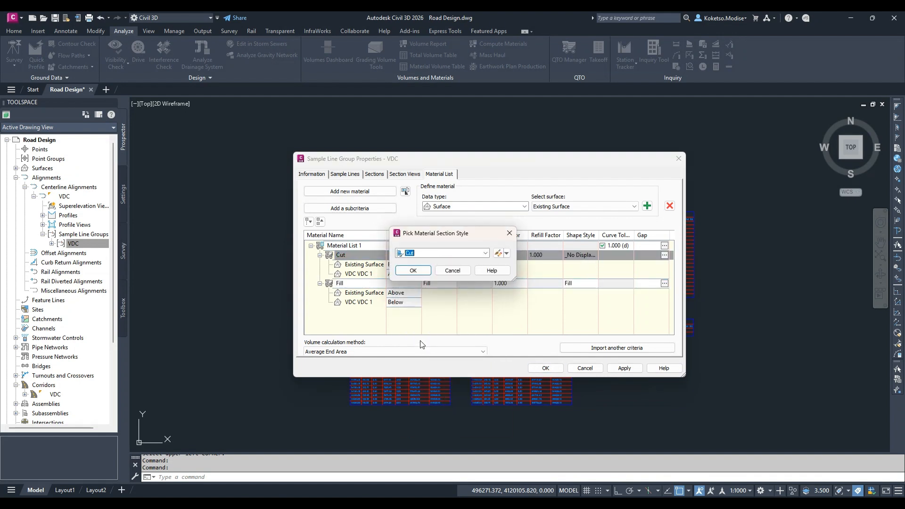
left_click(413, 270)
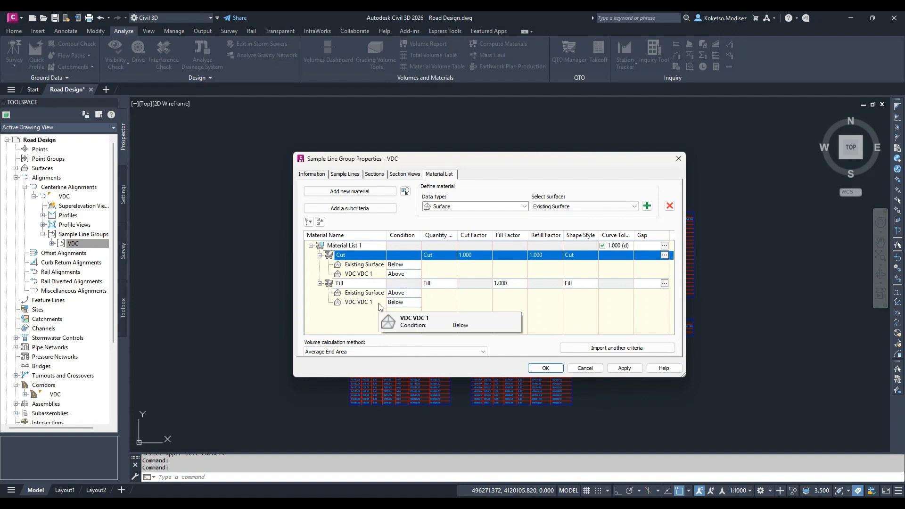
For the Fill material, set Existing Surface to Below and VDC VDC 1 to Above, and apply the material list changes
left_click(402, 293)
left_click(402, 293)
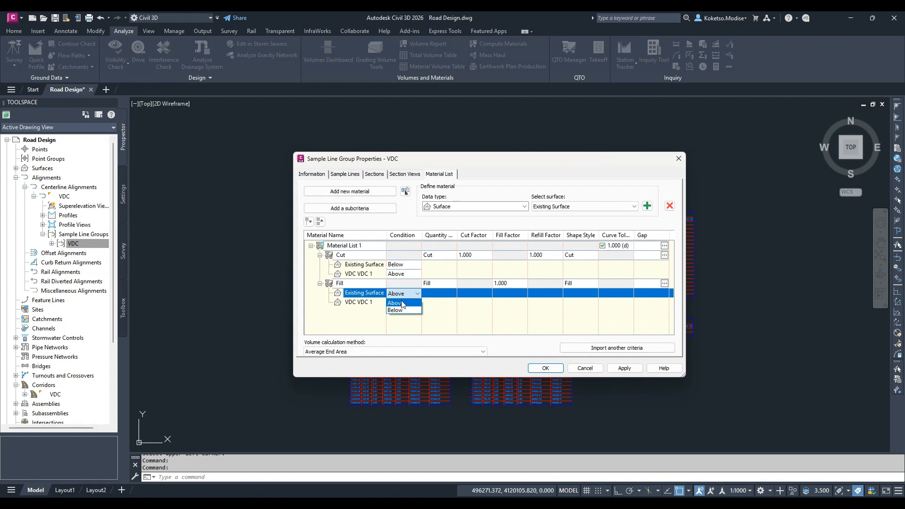
left_click(396, 310)
double_click(396, 304)
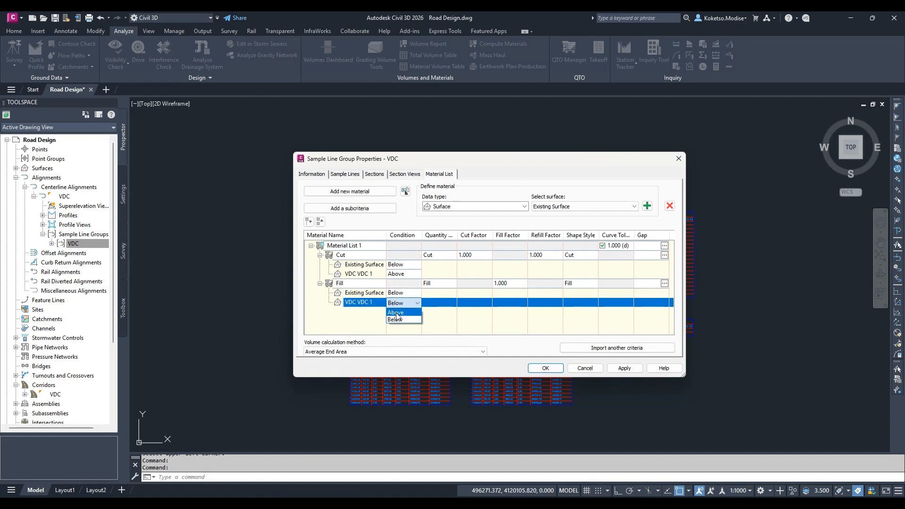
left_click(396, 312)
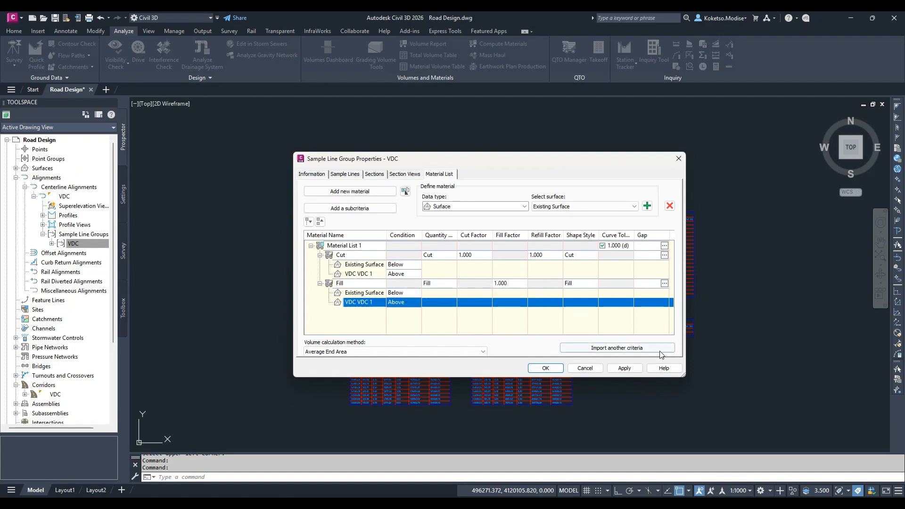
left_click(623, 368)
left_click(545, 368)
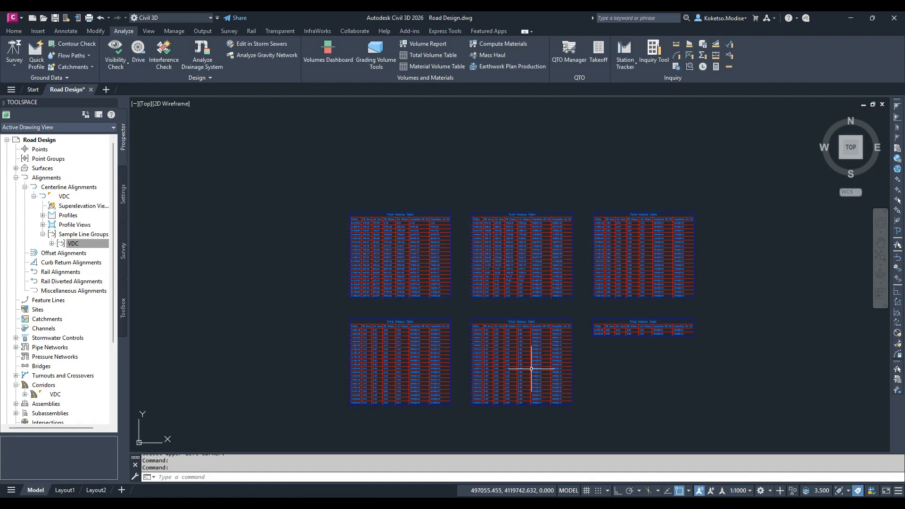
Compare the fill and cut areas and volumes per station in the total volume tables
scroll(482, 317, "up", 4)
scroll(482, 317, "down", 3)
scroll(469, 192, "up", 6)
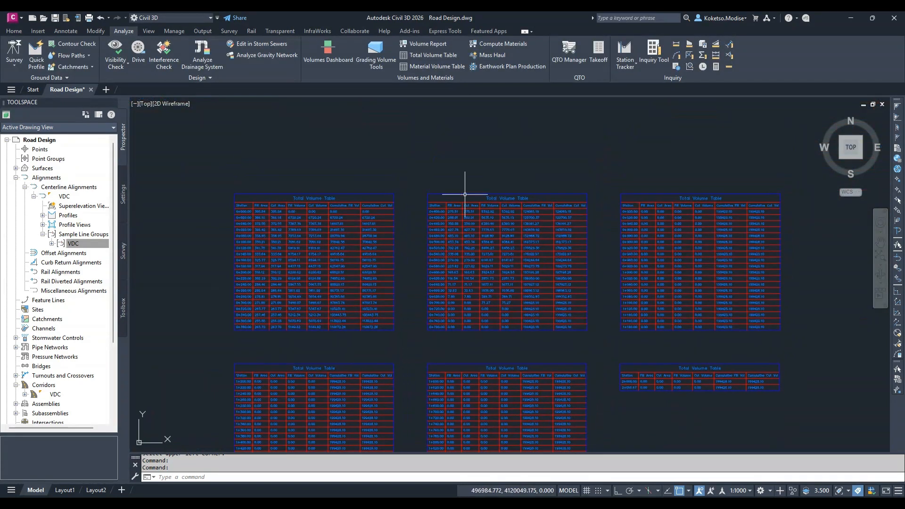
scroll(508, 178, "down", 5)
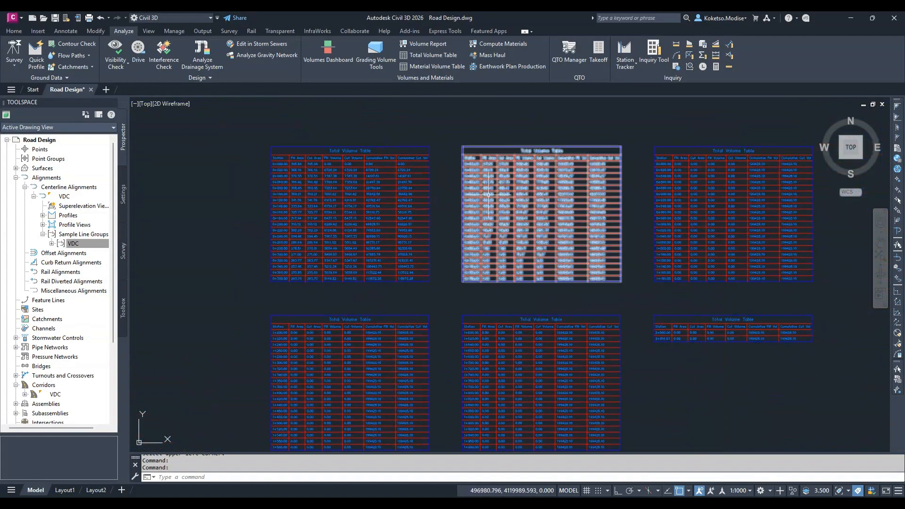
scroll(304, 175, "up", 2)
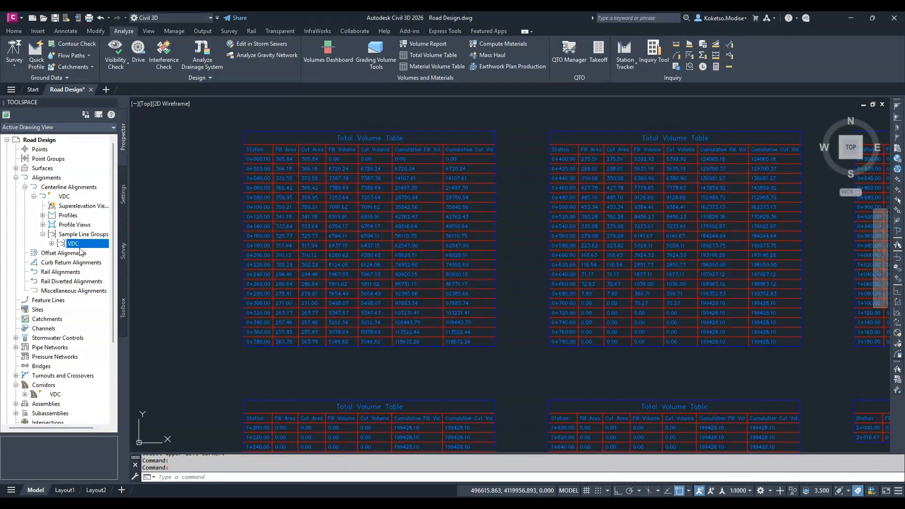
Reopen the VDC sample line group's properties and check the surface conditions defined for the Cut and Fill materials
right_click(79, 249)
left_click(100, 250)
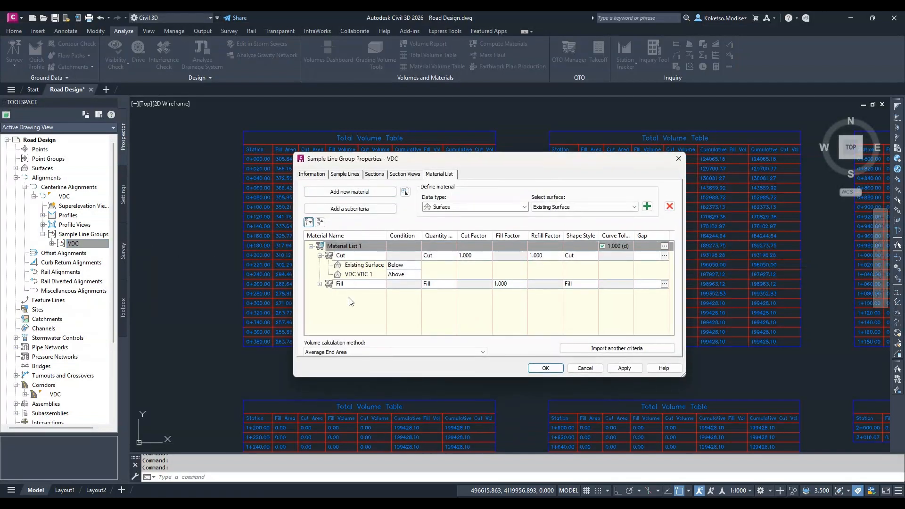
left_click(319, 285)
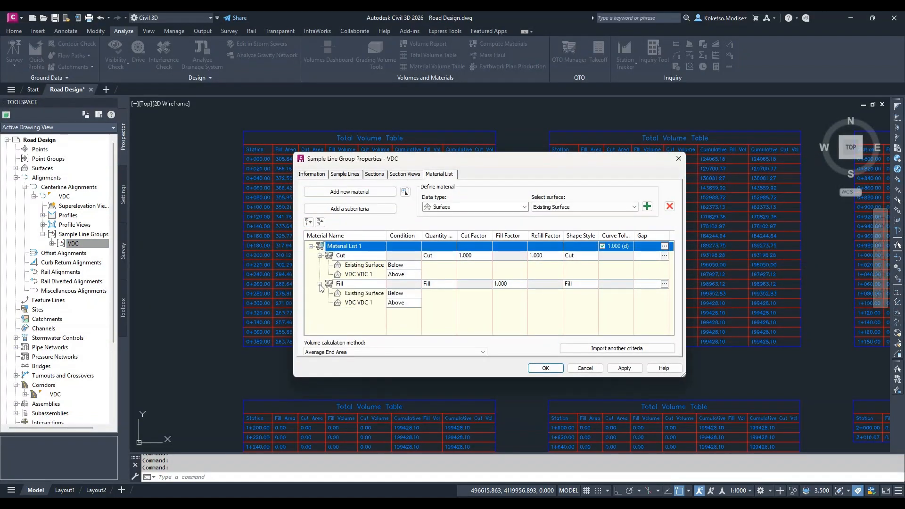
left_click(355, 304)
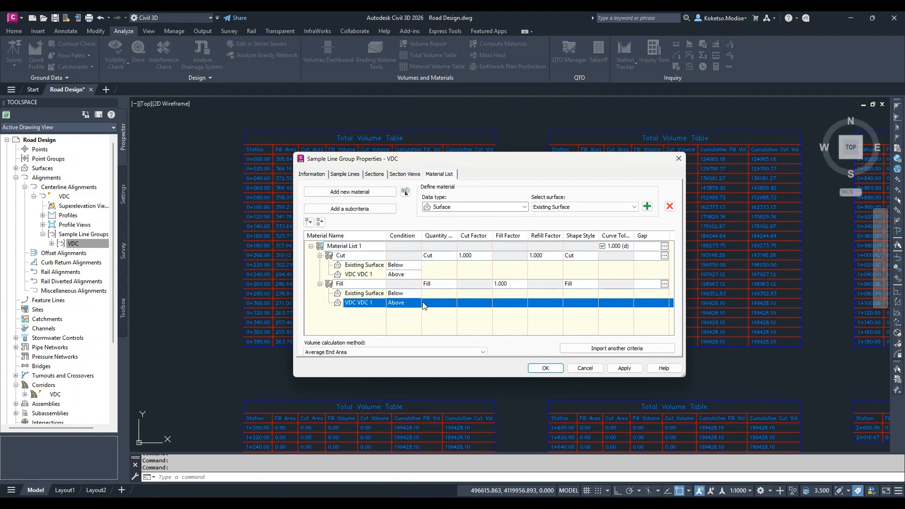
left_click(625, 370)
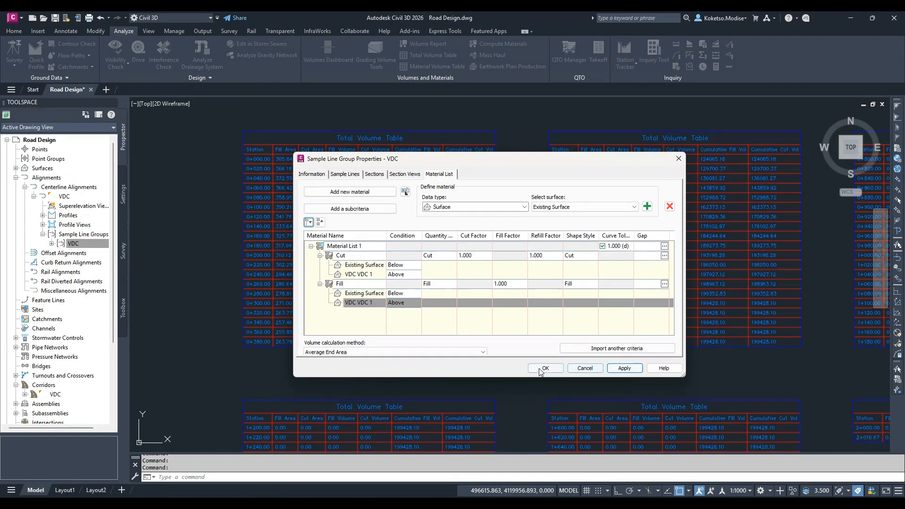
left_click(545, 368)
Start creating multiple section views for the VDC alignment and sample line group, with VDC as the section view name
scroll(363, 172, "down", 5)
scroll(431, 213, "down", 6)
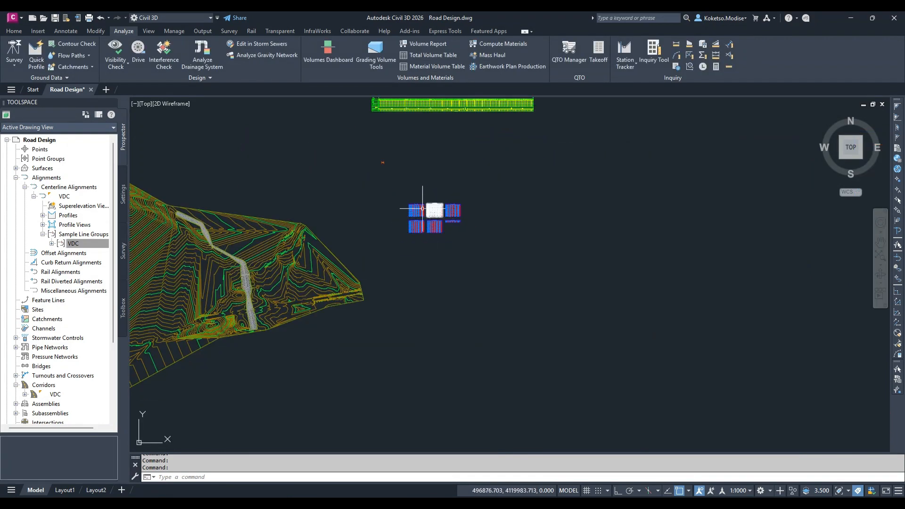
middle_click_drag(422, 208, 388, 175)
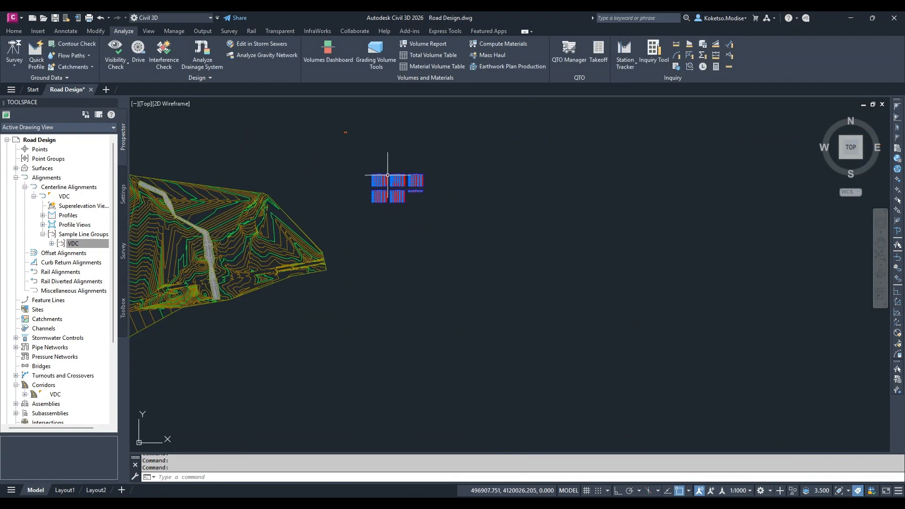
left_click(14, 30)
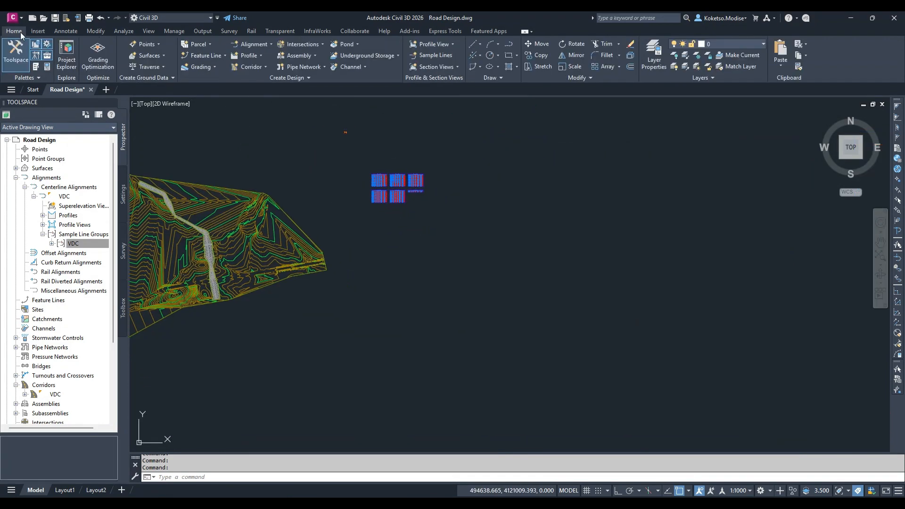
left_click(448, 69)
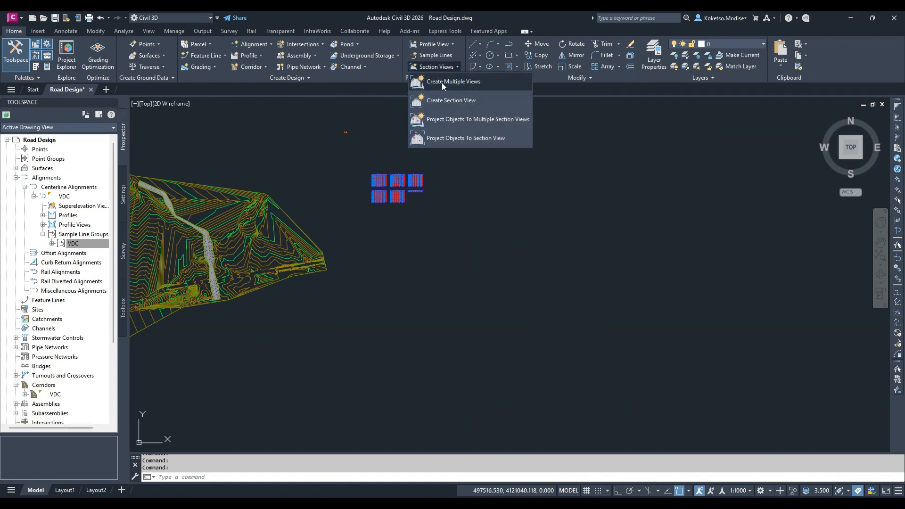
left_click(443, 82)
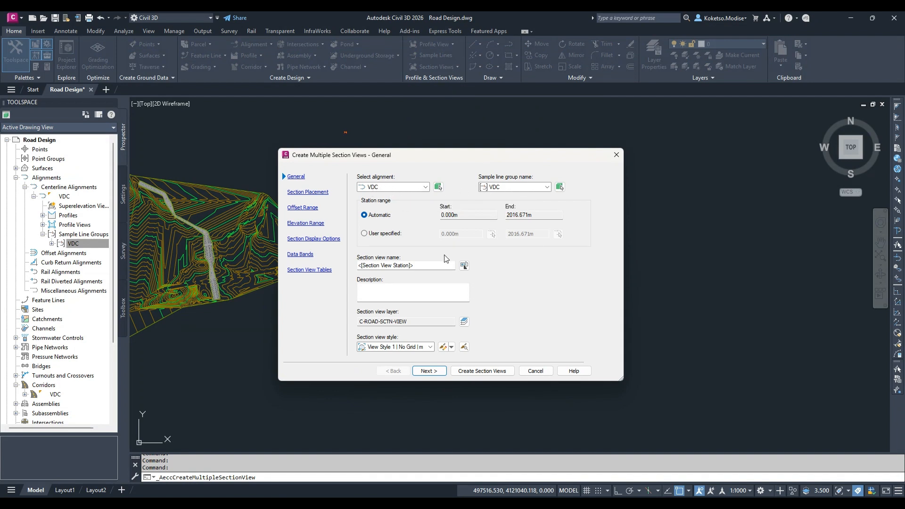
left_click(423, 265)
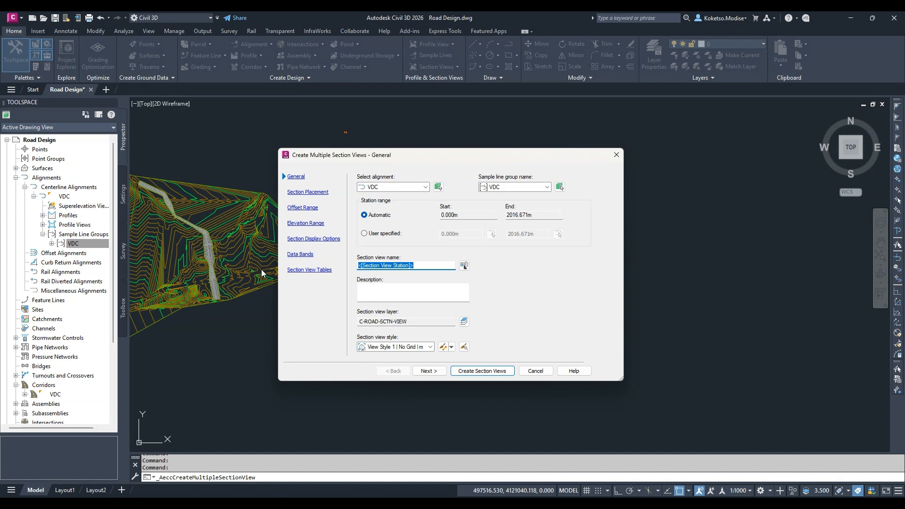
type("VDC")
left_click(430, 371)
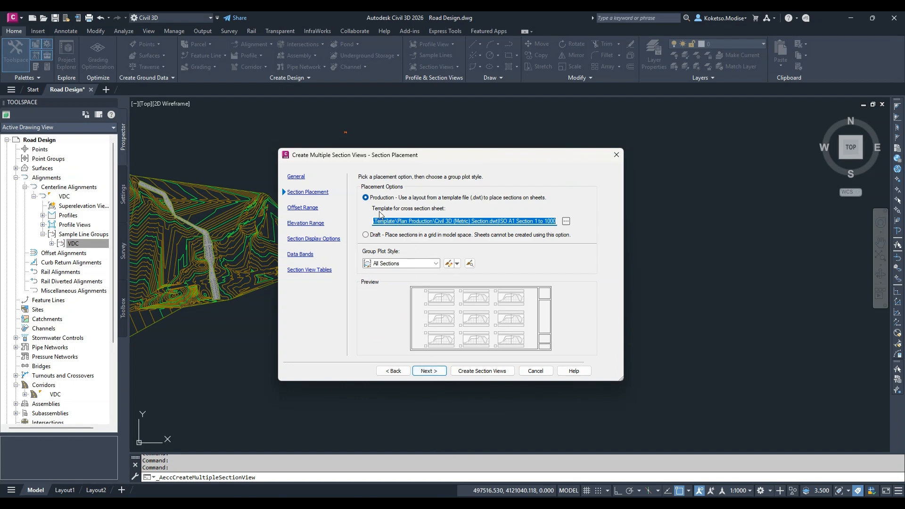
Create the section views with production placement on the ISO A1 Section 1 to 1000 template, placing them in empty space east of the volume tables
left_click(429, 372)
left_click(431, 372)
left_click(431, 372)
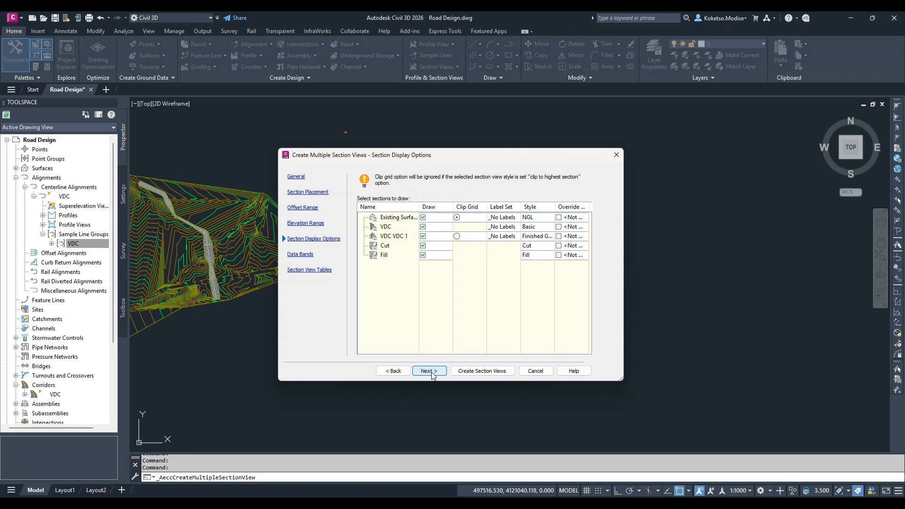
left_click(431, 371)
left_click(434, 372)
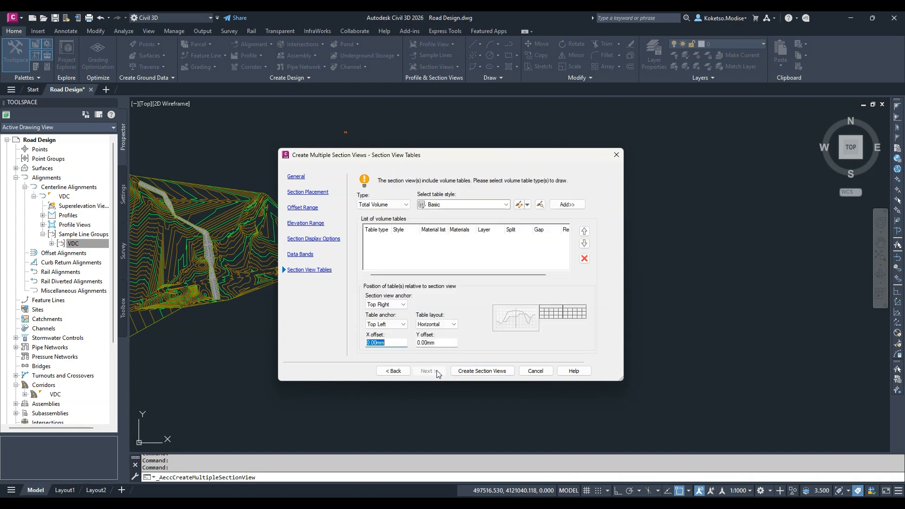
left_click(478, 370)
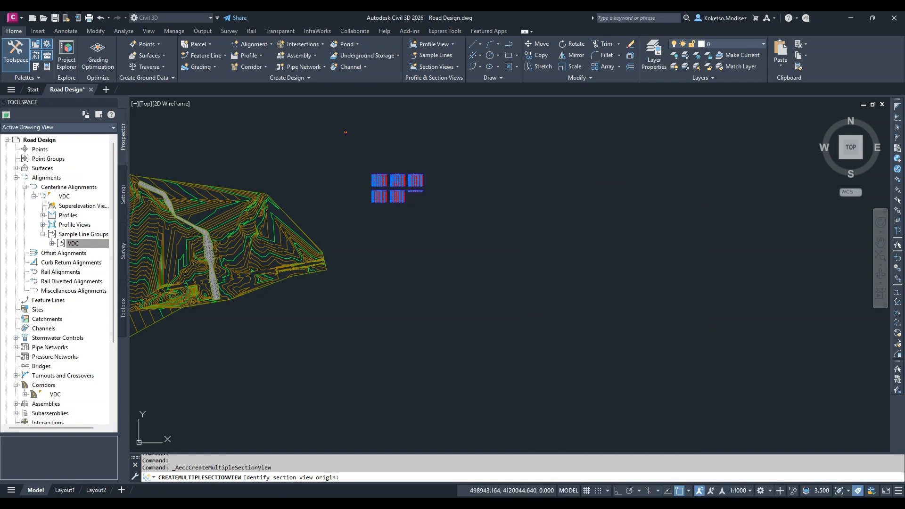
left_click(684, 125)
Examine the section views around stations 560 and 720, comparing the cut and fill hatching between the existing ground and the road
scroll(602, 137, "up", 5)
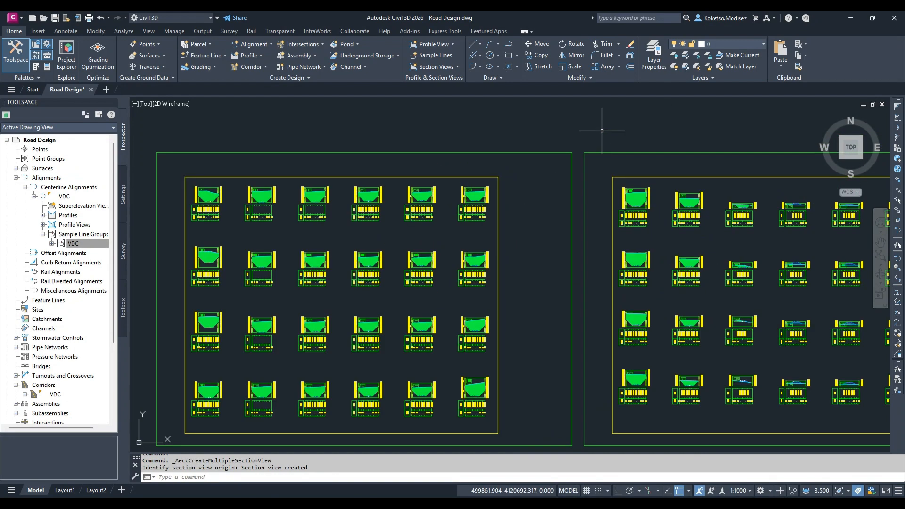
scroll(452, 250, "up", 4)
scroll(414, 215, "up", 3)
scroll(361, 208, "down", 8)
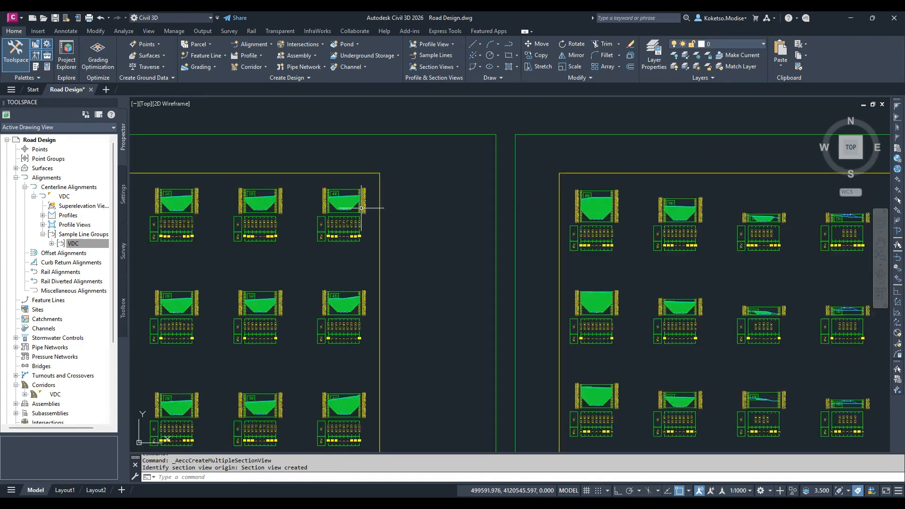
scroll(643, 214, "up", 2)
scroll(390, 208, "down", 4)
scroll(468, 198, "up", 7)
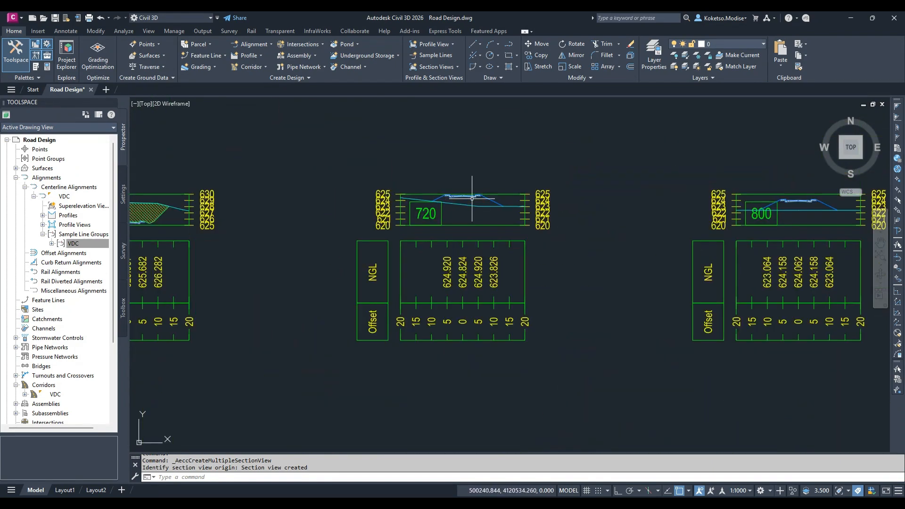
scroll(517, 208, "up", 2)
scroll(735, 211, "down", 5)
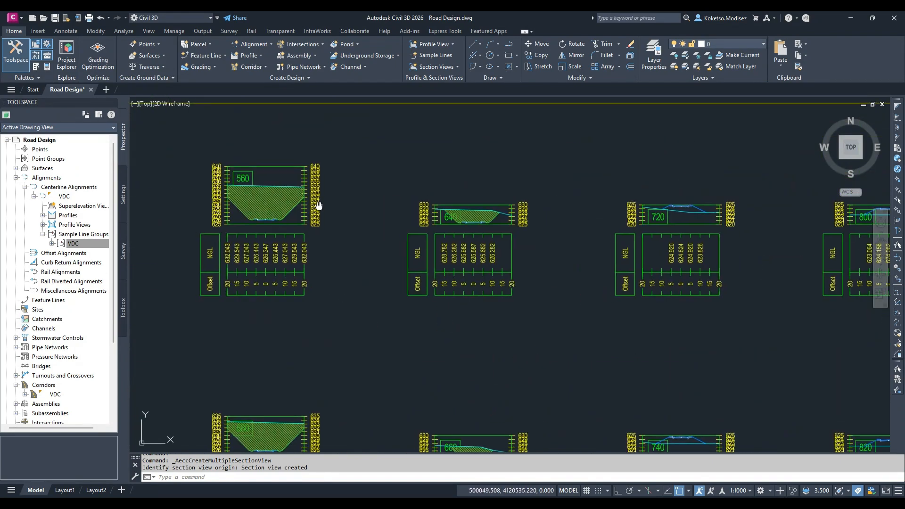
scroll(330, 208, "up", 6)
scroll(367, 236, "up", 3)
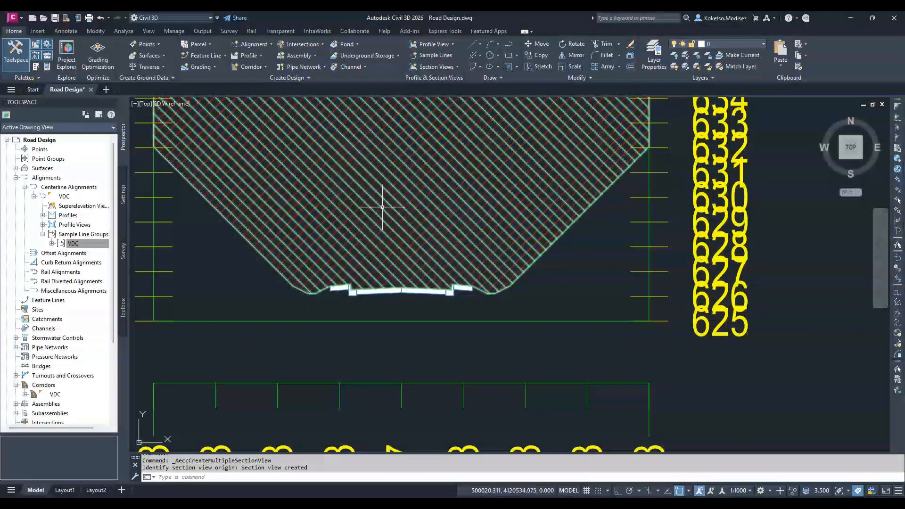
scroll(387, 201, "down", 5)
scroll(424, 212, "down", 5)
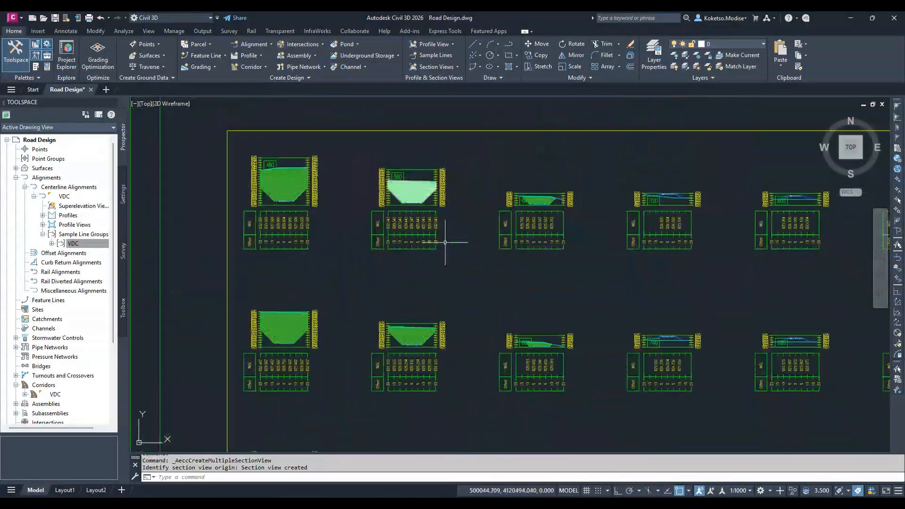
middle_click_drag(681, 217, 679, 203)
scroll(678, 202, "up", 7)
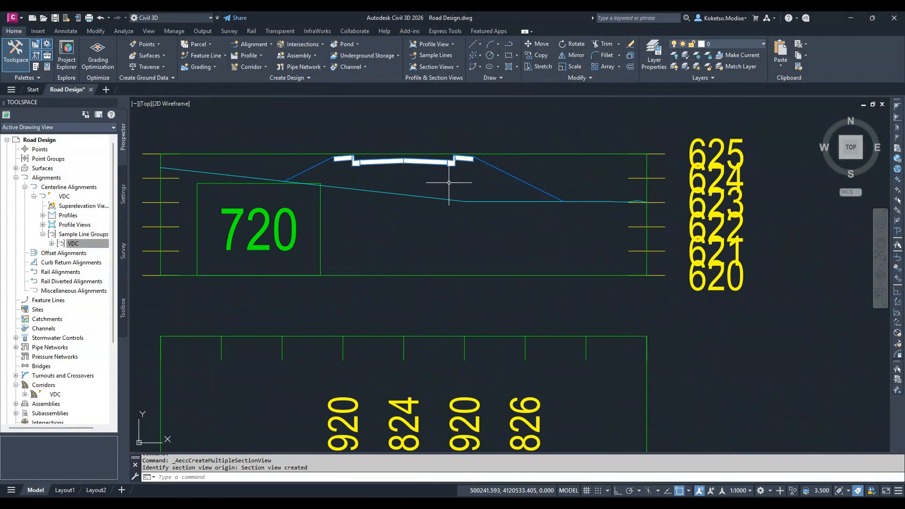
scroll(381, 220, "down", 4)
Reopen the VDC sample line group's properties and select Fill as the Fill material's shape style
right_click(73, 243)
left_click(99, 293)
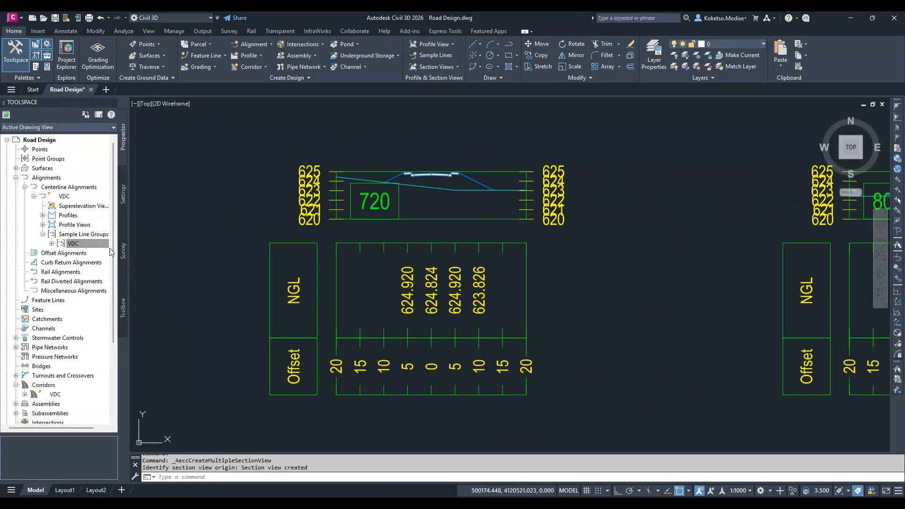
left_click(582, 284)
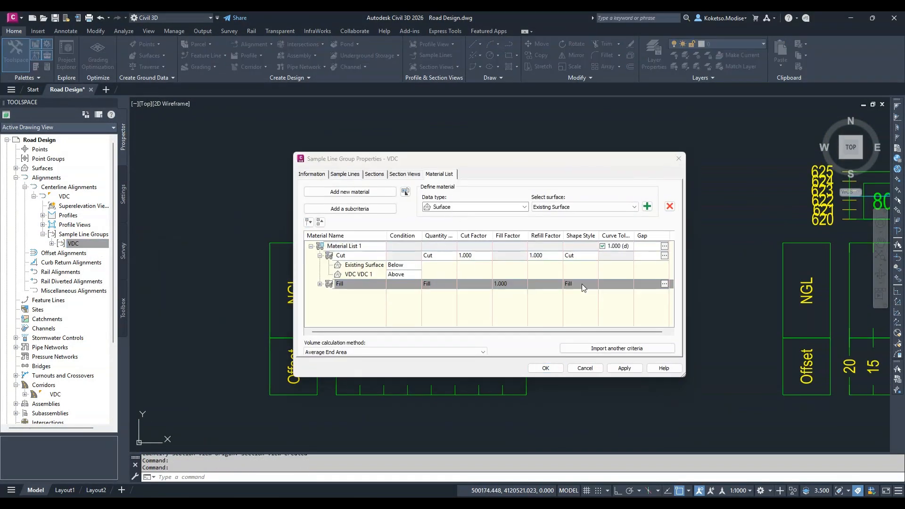
left_click(582, 283)
left_click(485, 253)
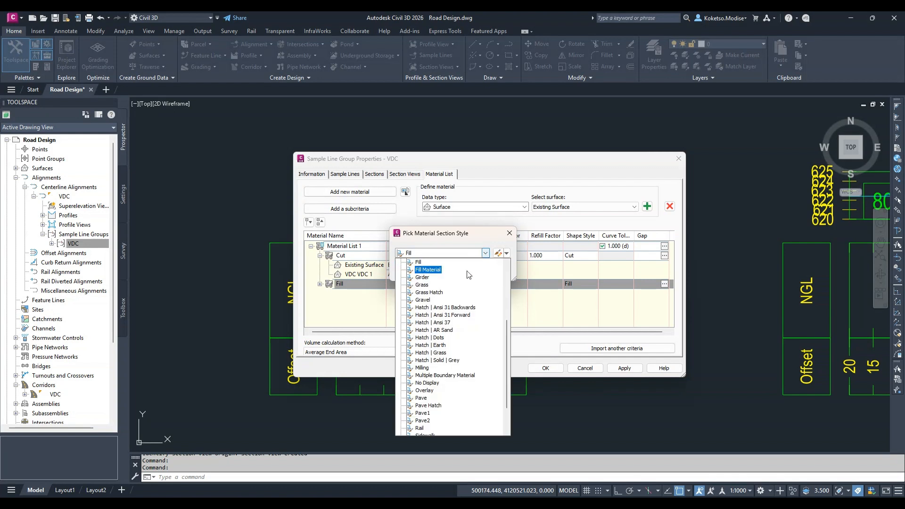
scroll(430, 273, "up", 1)
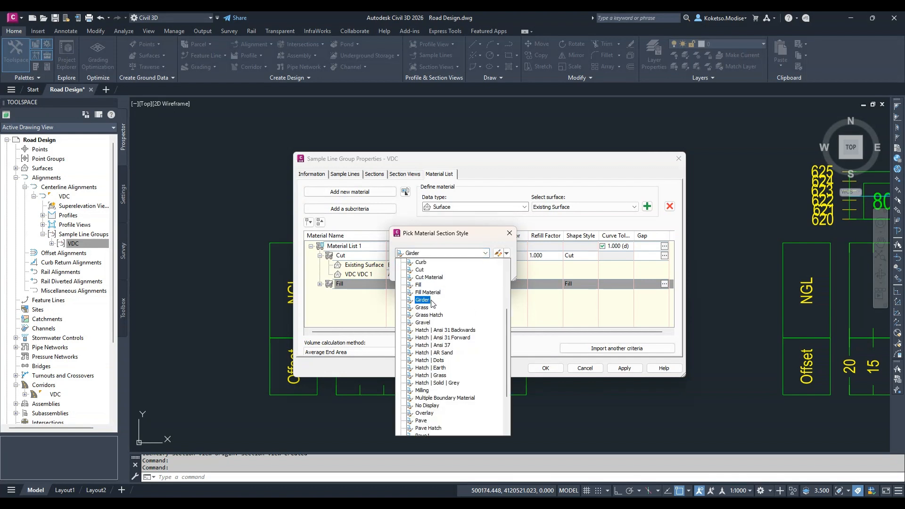
left_click(419, 285)
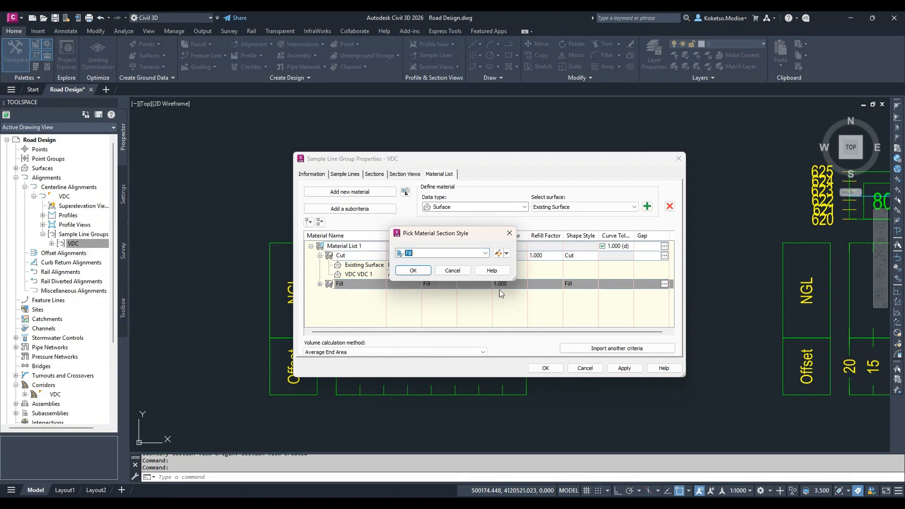
Check the display and hatch settings of the Fill shape style, then accept the style for the Fill material
left_click(498, 253)
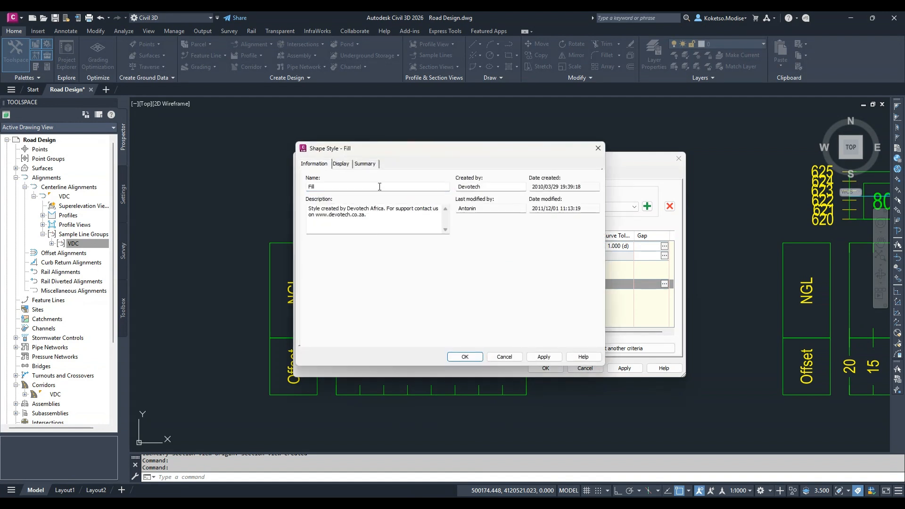
left_click(346, 166)
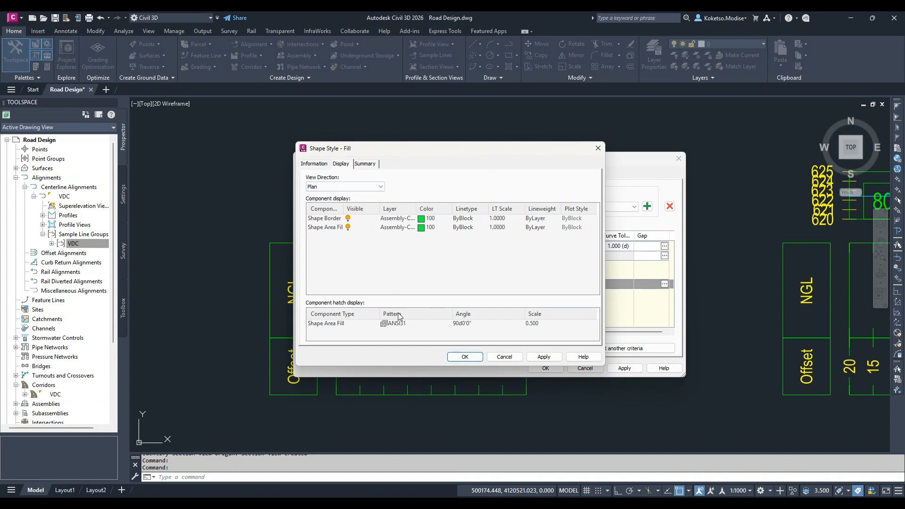
left_click(364, 165)
left_click(348, 165)
left_click(466, 356)
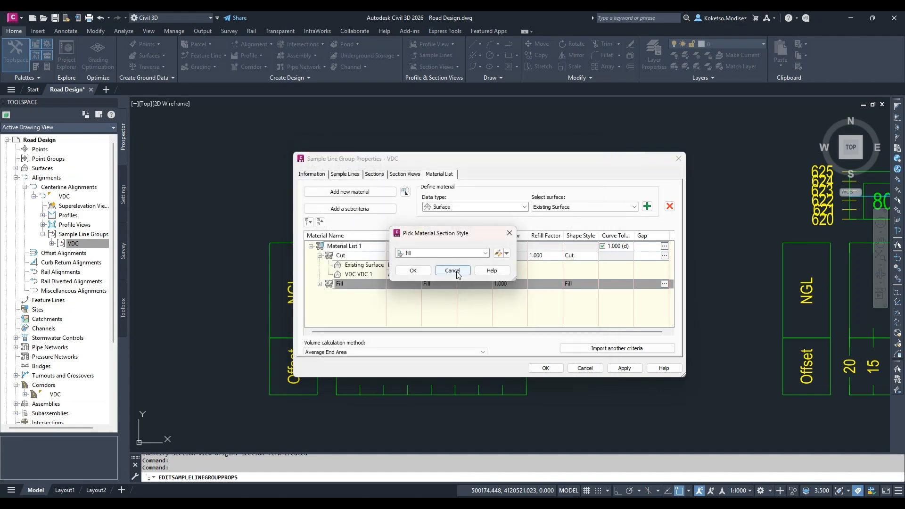
left_click(421, 269)
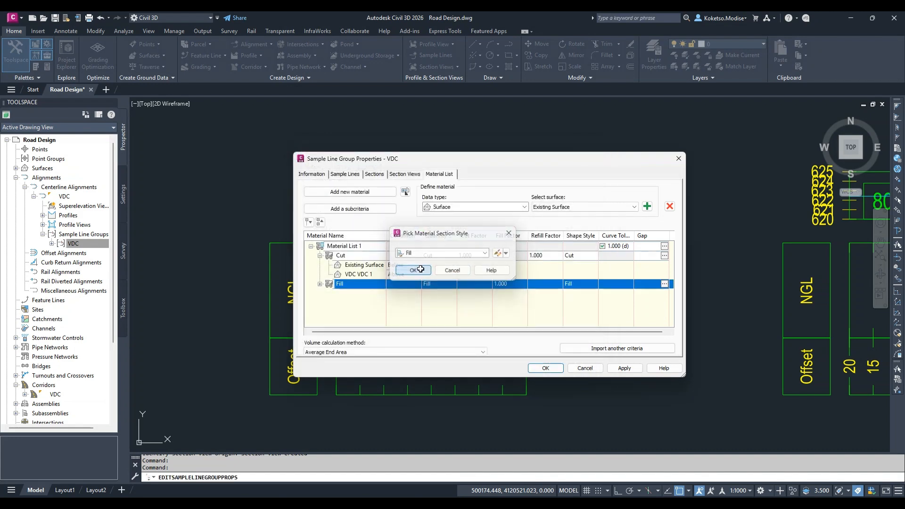
Check the Fill material's surface conditions, close the sample line group properties, and inspect the hatching in the station 640 section view
left_click(320, 284)
left_click_drag(414, 157, 450, 141)
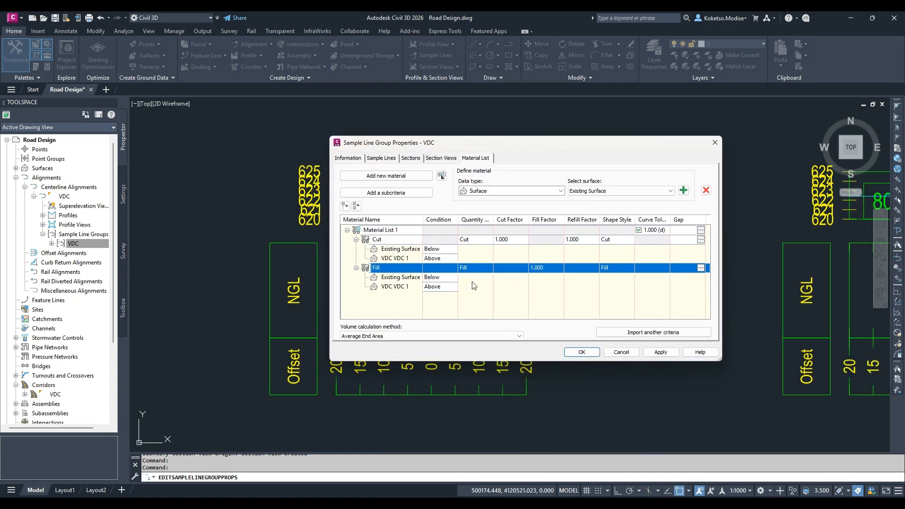
left_click(582, 352)
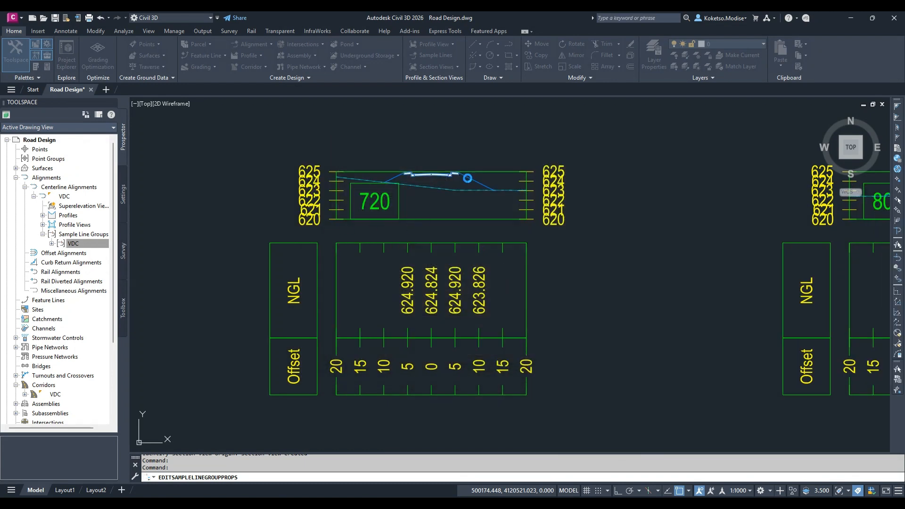
scroll(466, 176, "down", 2)
scroll(466, 176, "up", 2)
mouse_move(251, 180)
middle_mouse_down()
mouse_move(443, 272)
mouse_move(676, 273)
middle_mouse_up()
scroll(303, 228, "up", 5)
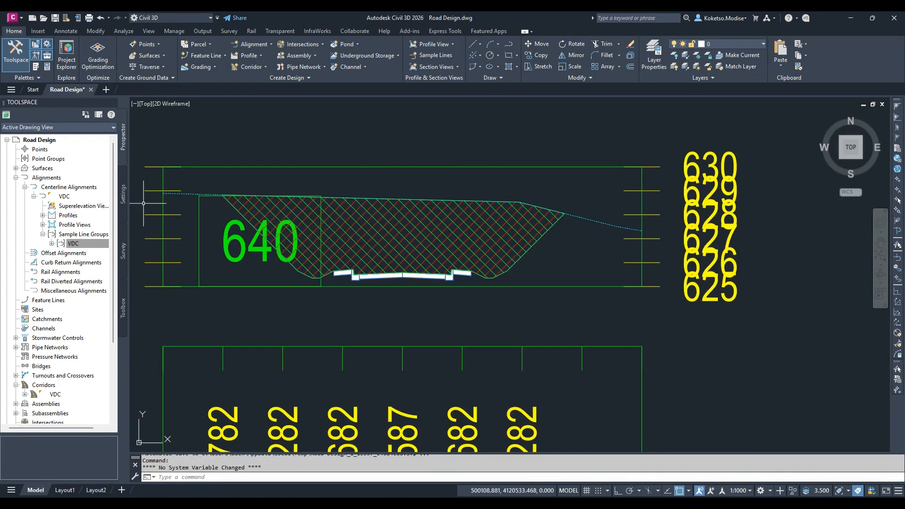
Set the Fill material's Existing Surface condition to Above in the VDC sample line group's material list and apply it
left_click(94, 241)
right_click(100, 244)
left_click(126, 246)
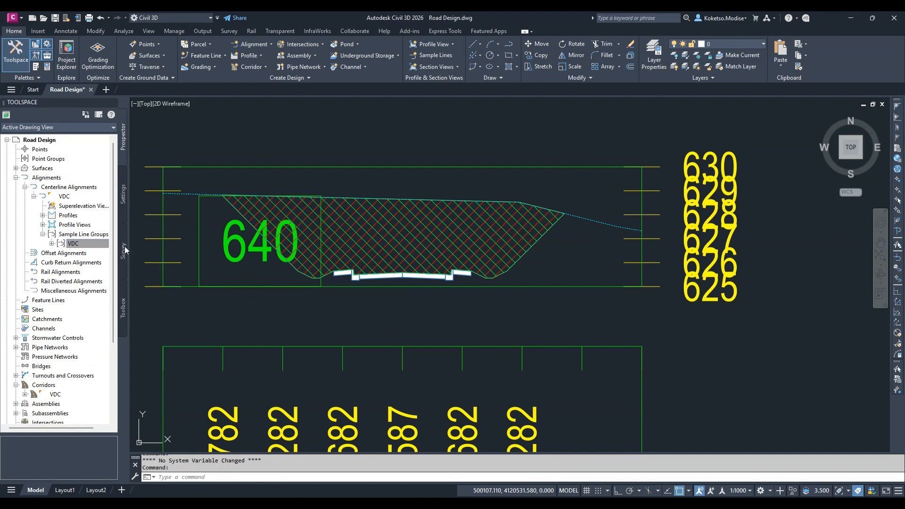
left_click(357, 267)
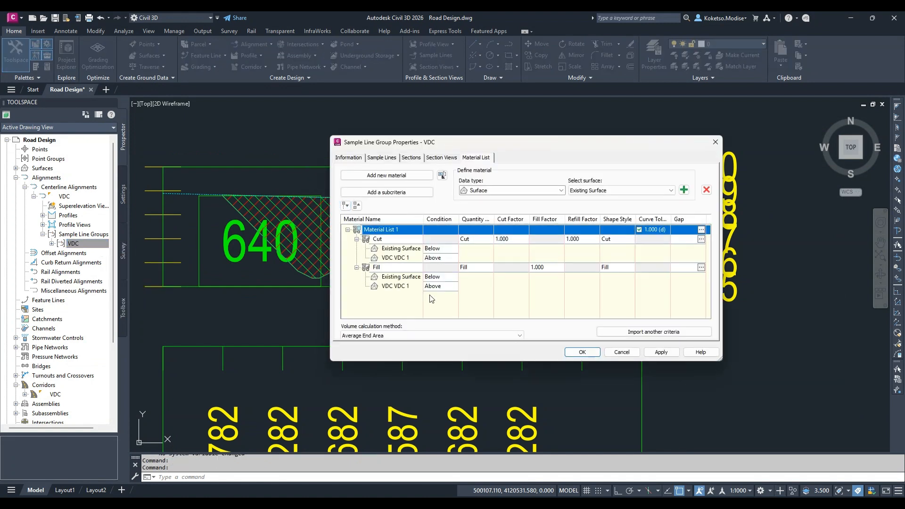
left_click(441, 277)
left_click(454, 278)
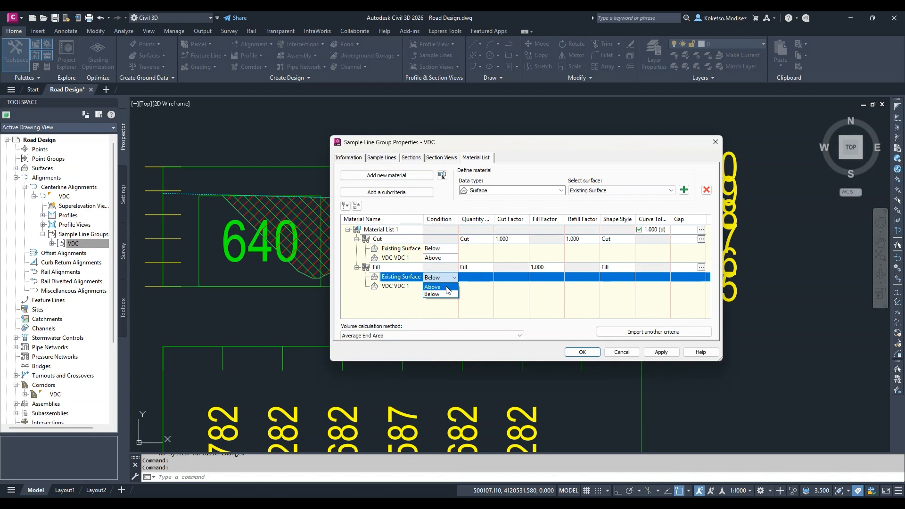
left_click(446, 287)
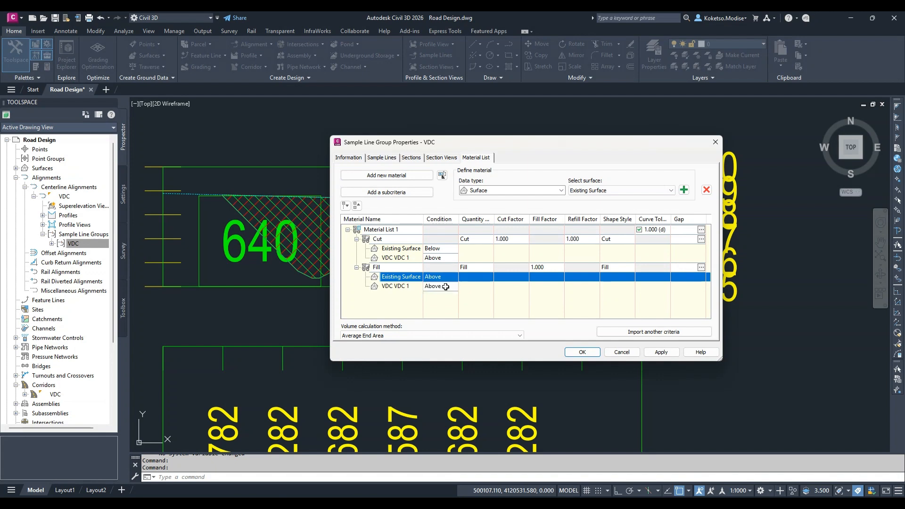
left_click(442, 287)
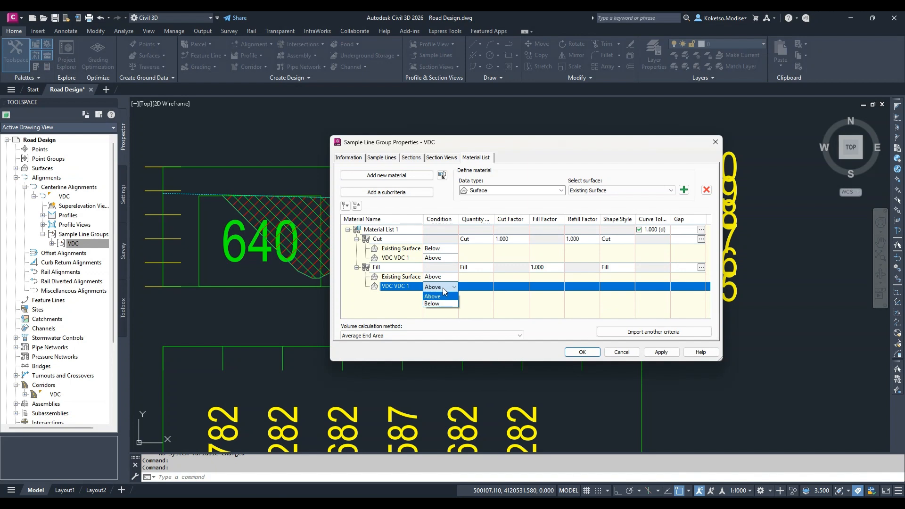
left_click(445, 294)
left_click(662, 353)
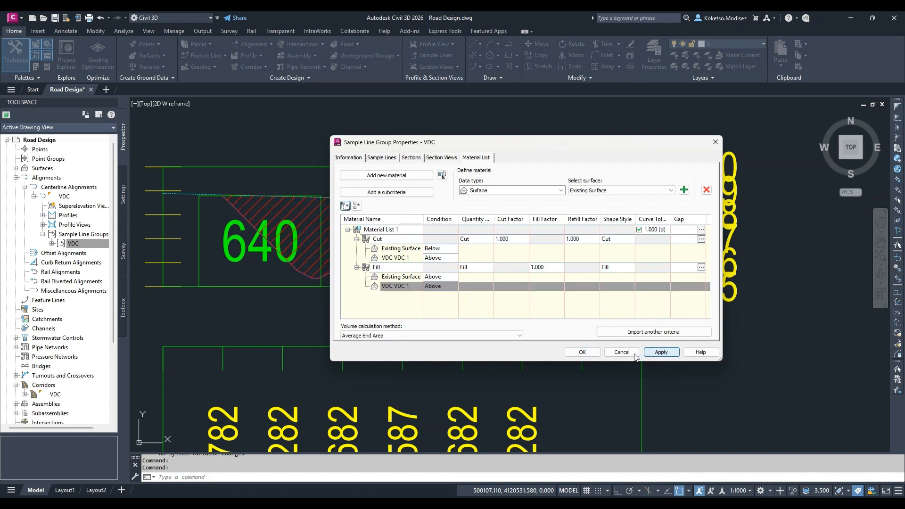
left_click(572, 351)
Set the Fill material's VDC VDC 1 surface condition to Below in the VDC sample line group's material list and apply it
scroll(349, 263, "down", 8)
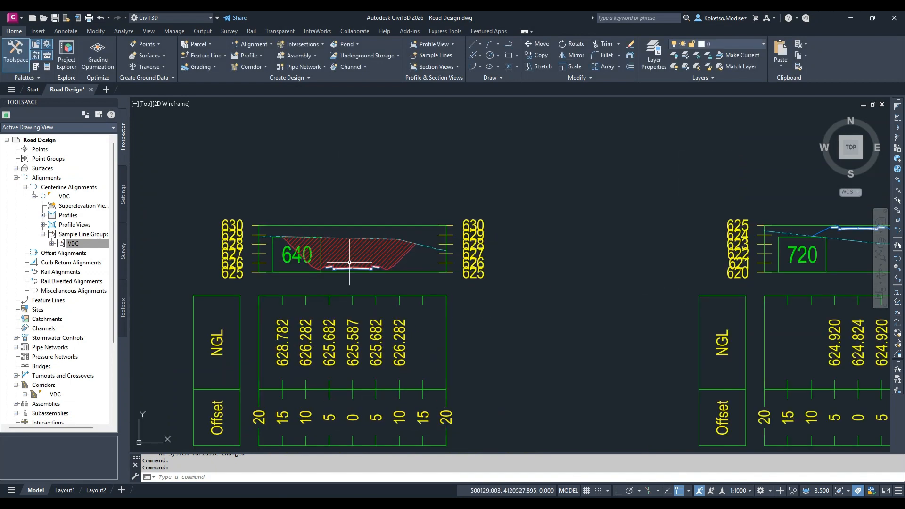
scroll(603, 259, "up", 4)
right_click(87, 243)
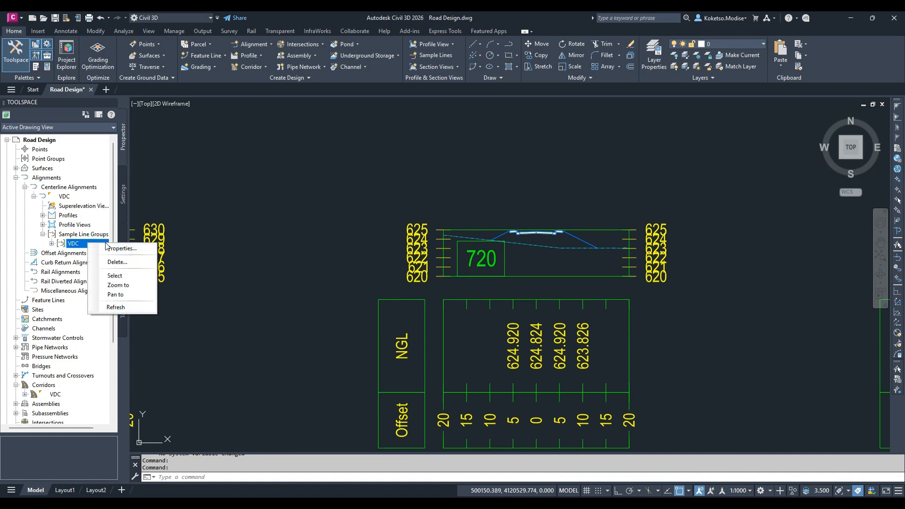
left_click(108, 248)
left_click(406, 268)
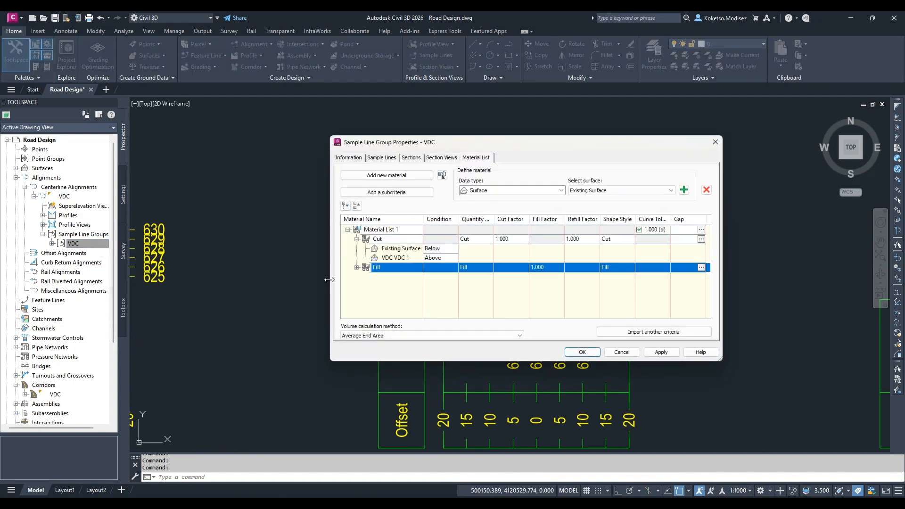
left_click(357, 267)
left_click(452, 289)
left_click(434, 303)
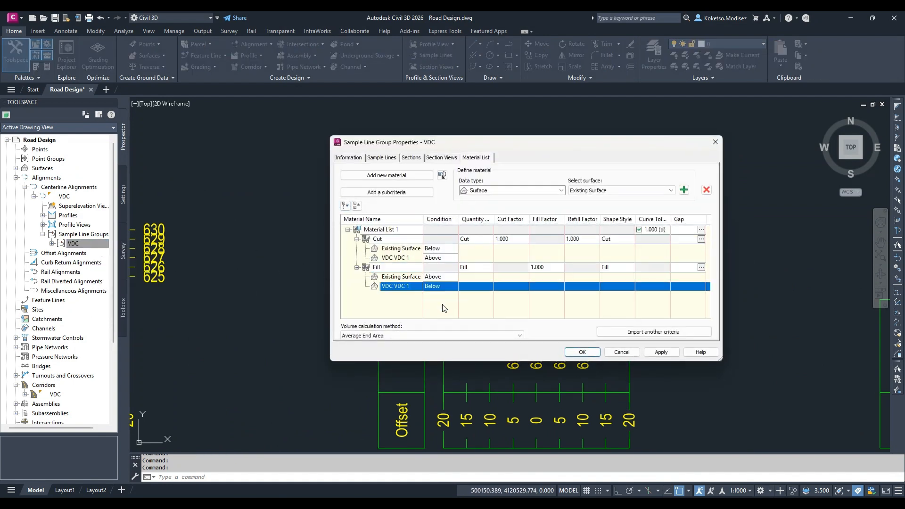
left_click(662, 353)
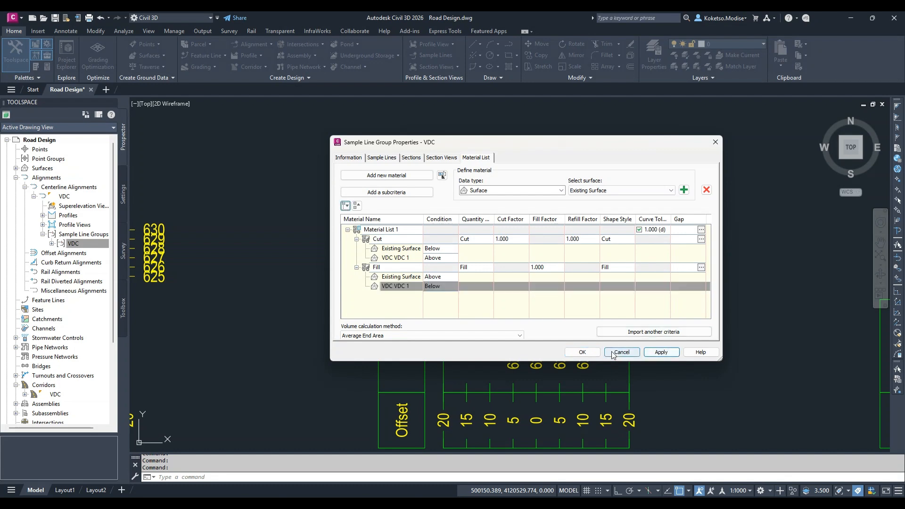
left_click(585, 352)
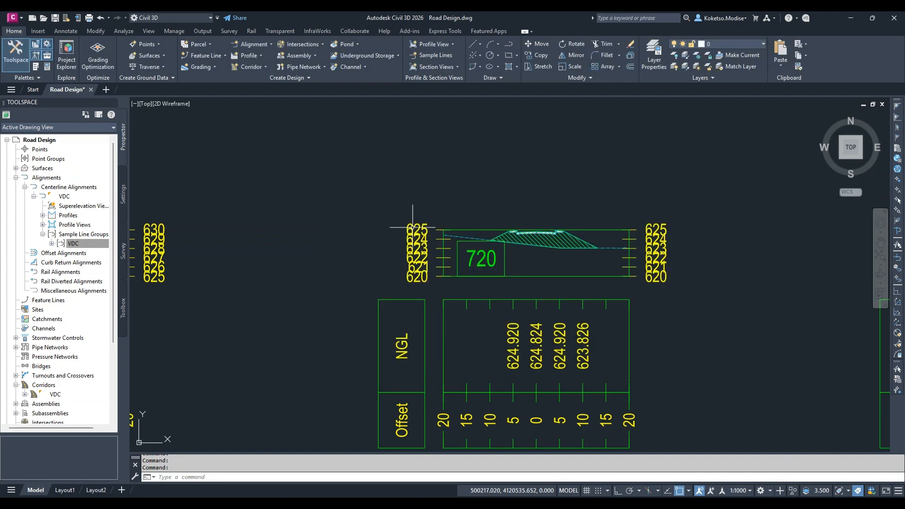
Reopen the VDC sample line group's properties, review the Cut and Fill surface conditions, and reapply the material list
left_click(96, 243)
right_click(95, 244)
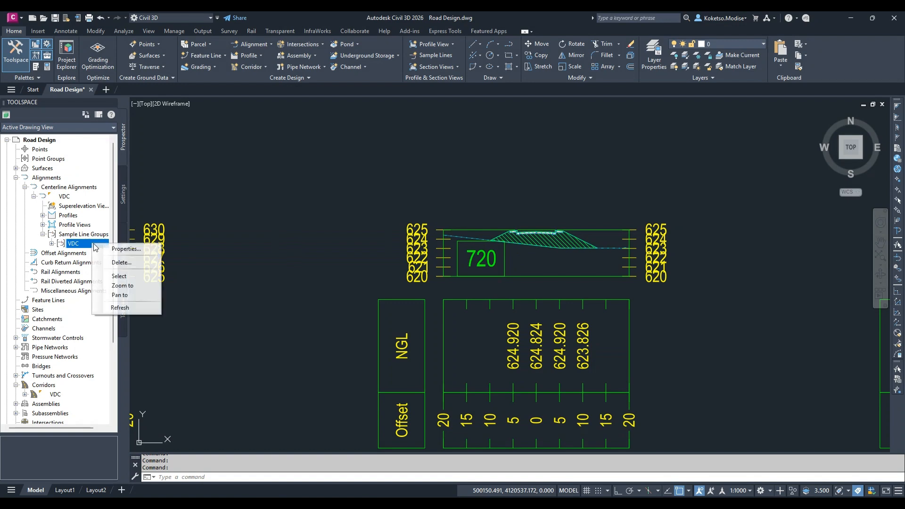
left_click(118, 248)
left_click(357, 267)
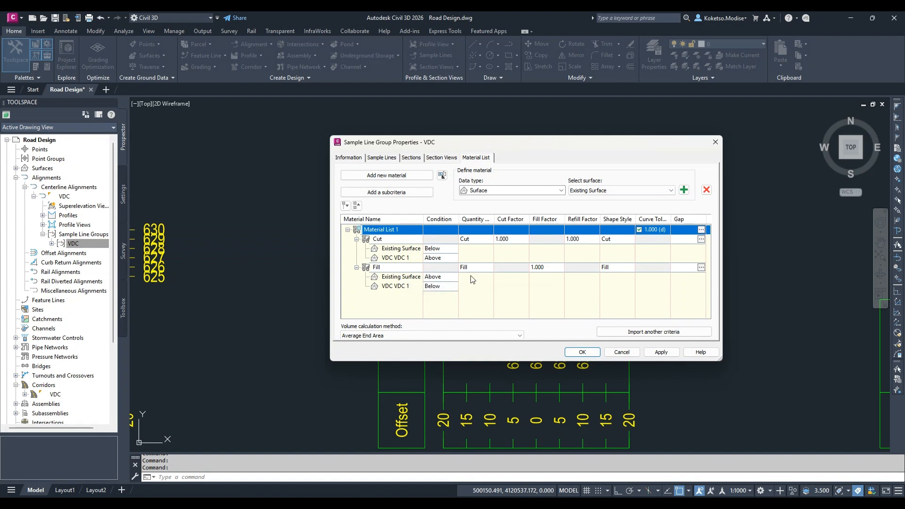
left_click(661, 352)
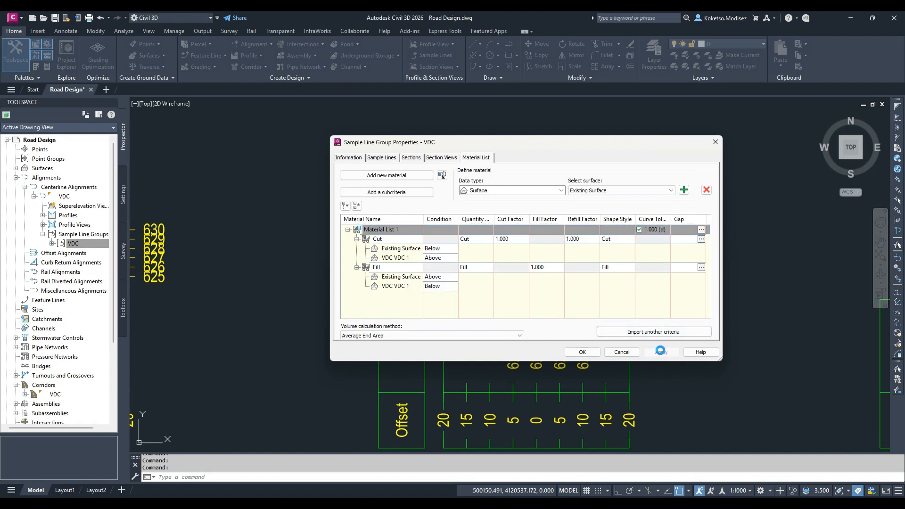
left_click(583, 353)
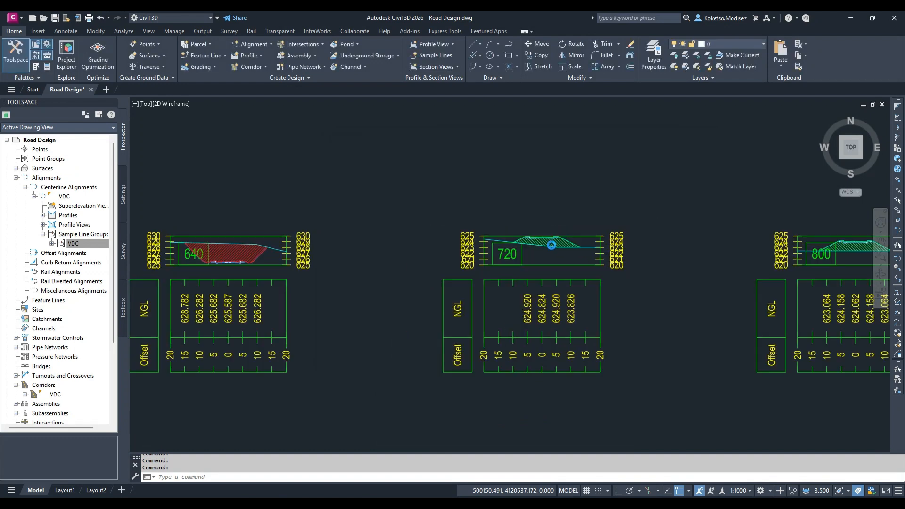
Examine the section views from station 640 to 880, comparing the cut and fill hatching with the road and ground lines
scroll(457, 221, "up", 6)
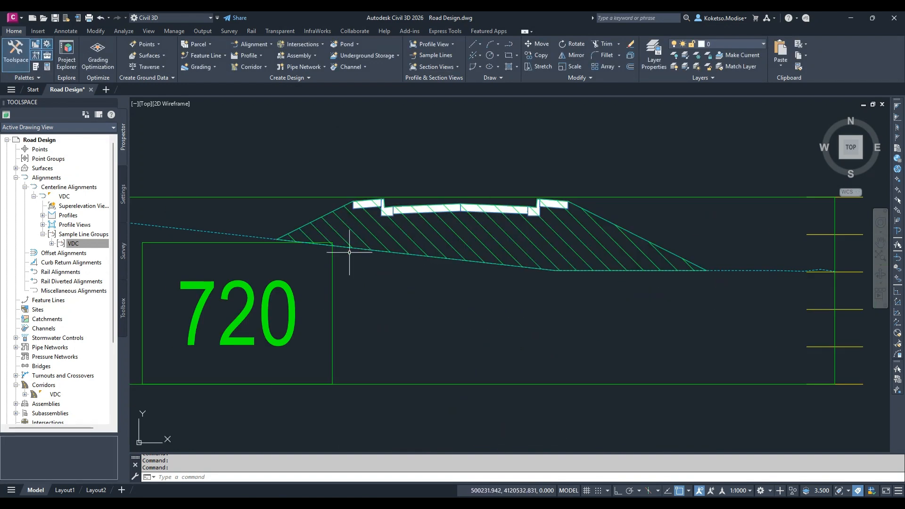
scroll(348, 252, "down", 5)
scroll(793, 237, "up", 4)
scroll(606, 214, "down", 4)
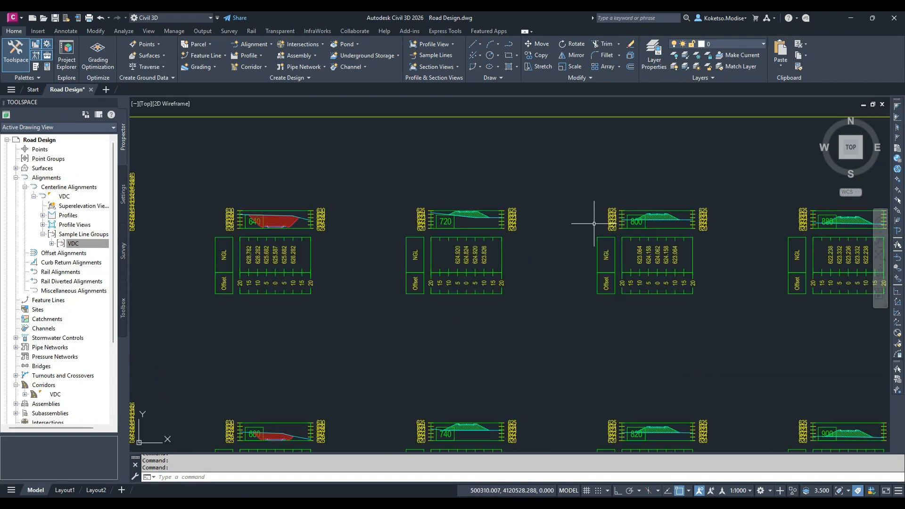
scroll(273, 226, "up", 5)
scroll(315, 212, "down", 10)
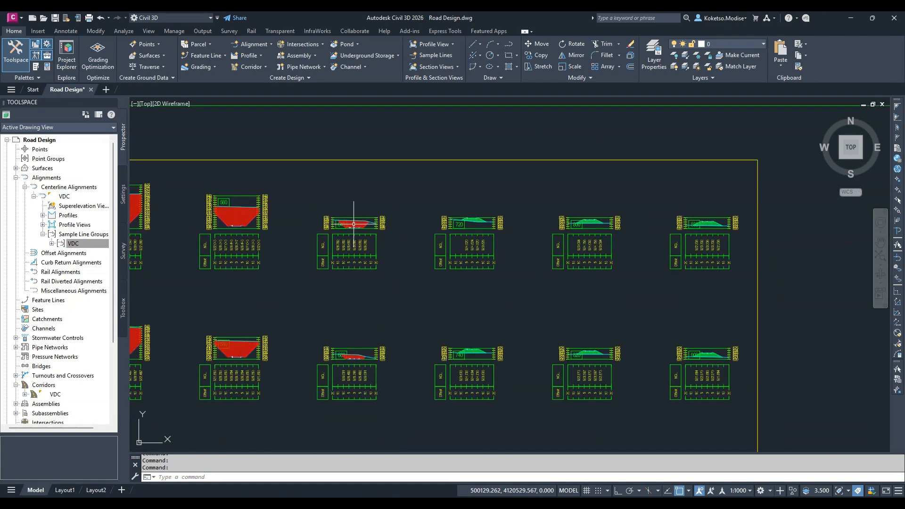
Review the fill and cut areas and volumes per station in the Total Volume Tables
scroll(346, 298, "up", 6)
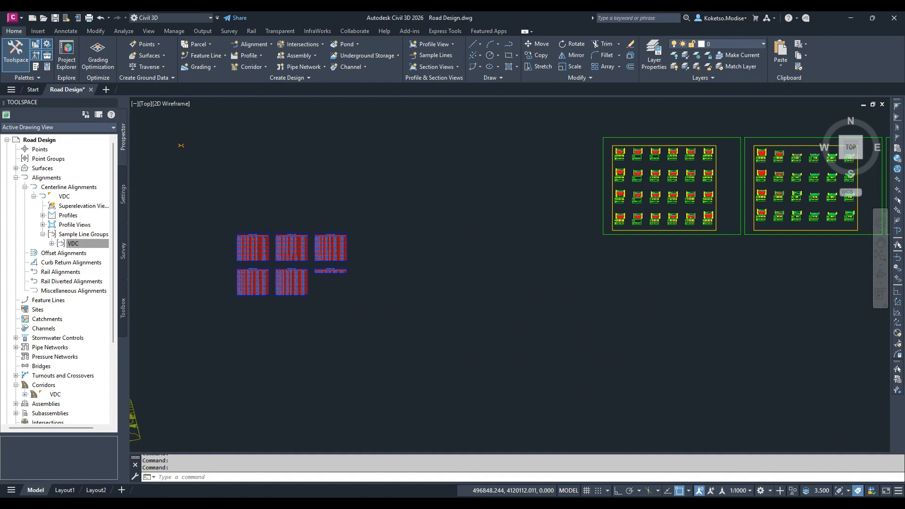
scroll(417, 184, "up", 5)
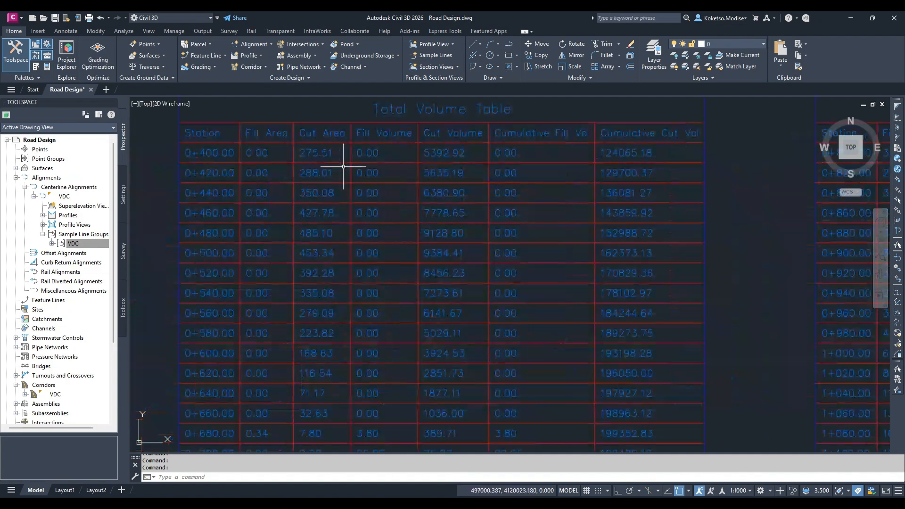
scroll(323, 165, "down", 5)
scroll(383, 163, "down", 2)
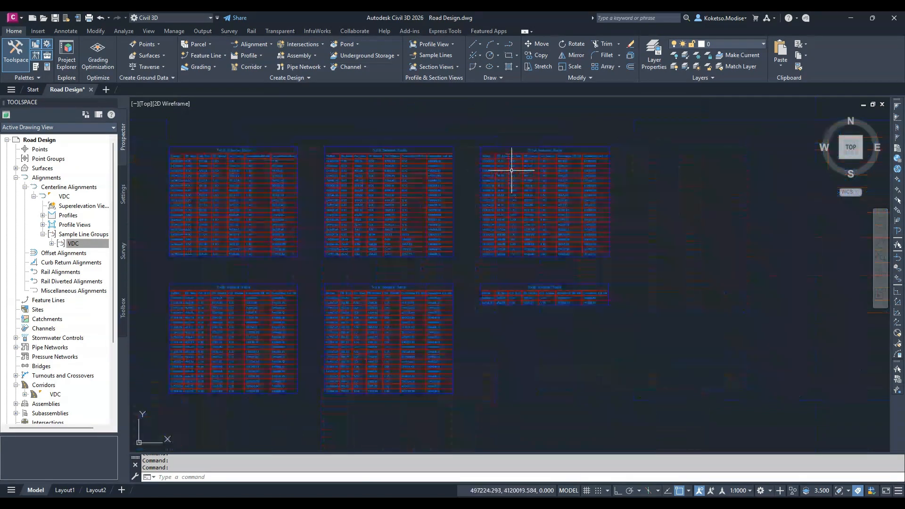
Examine the lower row of Total Volume Tables, checking the fill and cut areas and cumulative volumes
scroll(510, 170, "up", 4)
scroll(582, 195, "down", 2)
scroll(587, 201, "down", 2)
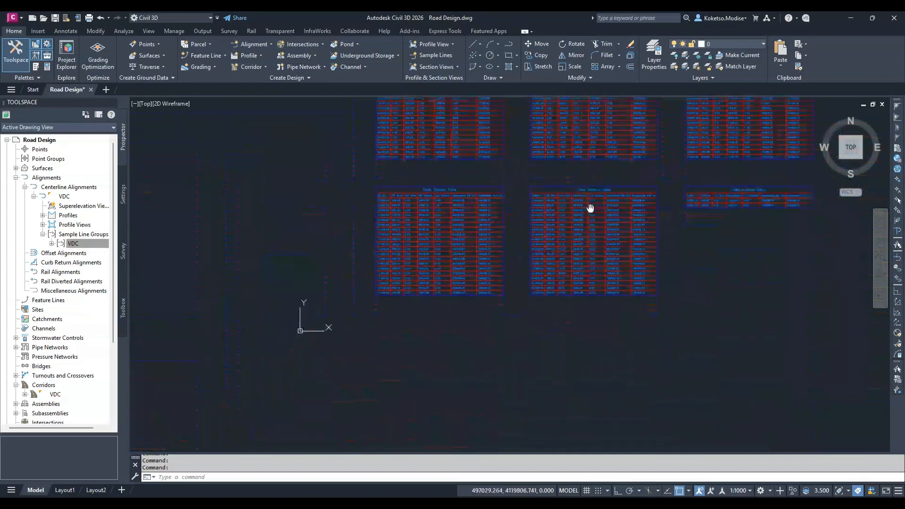
scroll(519, 216, "up", 4)
scroll(521, 243, "down", 2)
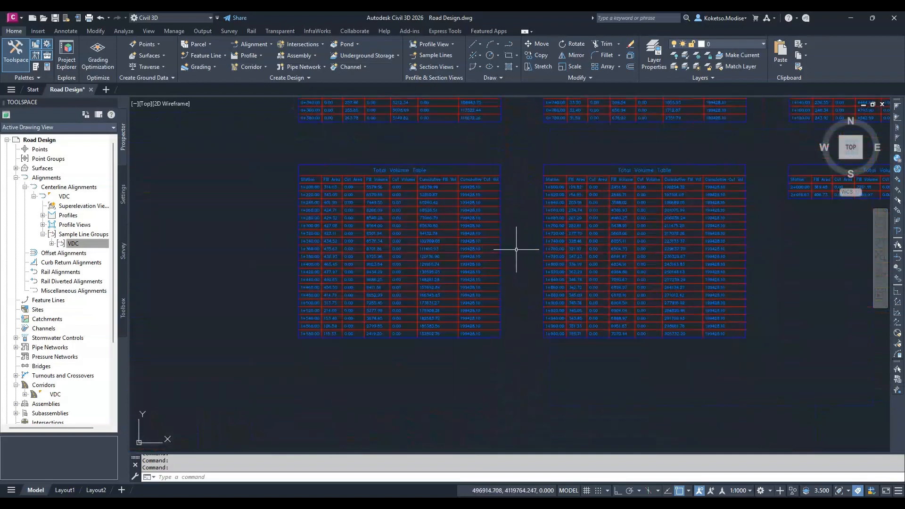
scroll(605, 281, "down", 10)
Compare the cut and fill hatching across the section sheets, inspecting stations 400 and 720 closely
middle_click_drag(835, 236, 638, 225)
scroll(709, 234, "up", 6)
scroll(471, 228, "down", 1)
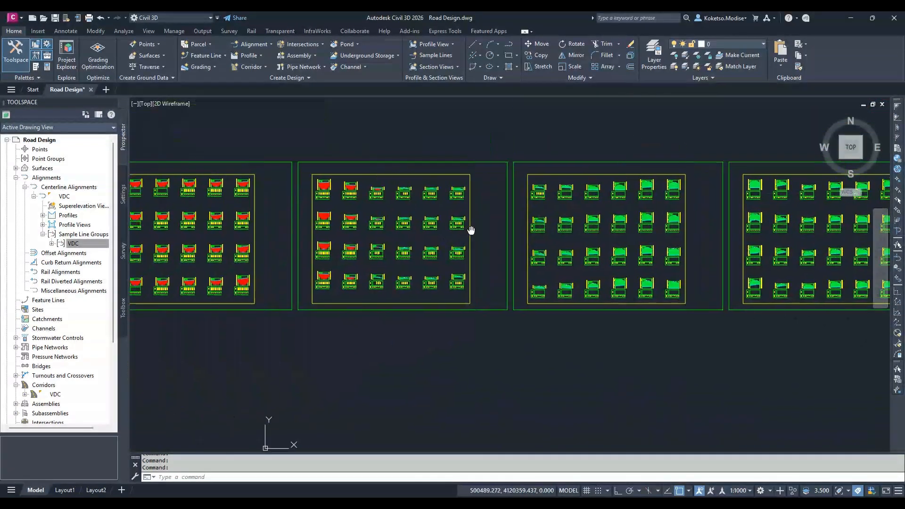
scroll(418, 178, "up", 9)
scroll(400, 191, "up", 4)
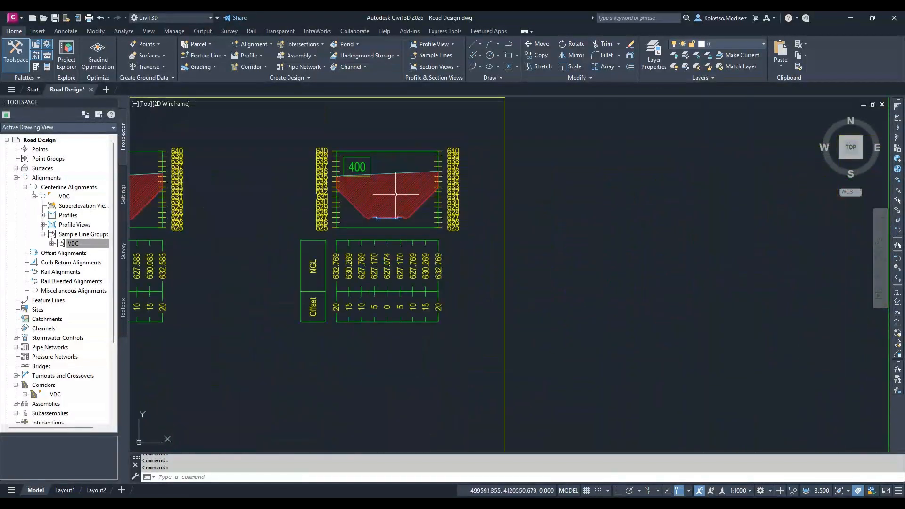
scroll(584, 221, "down", 8)
scroll(582, 221, "up", 3)
scroll(582, 221, "up", 4)
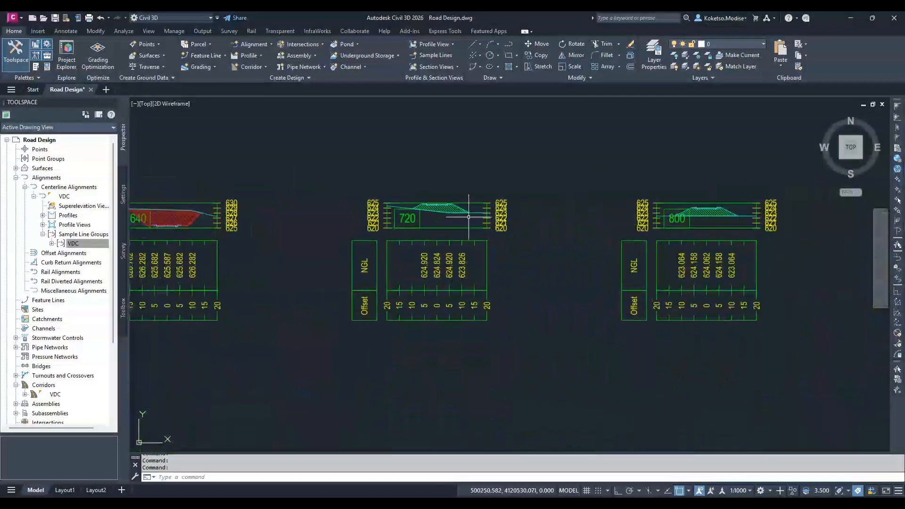
scroll(414, 208, "up", 6)
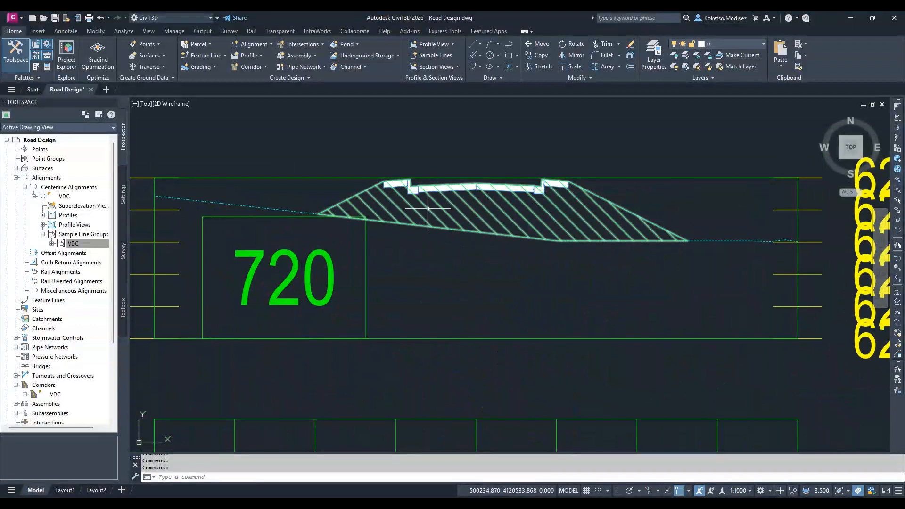
scroll(441, 208, "down", 3)
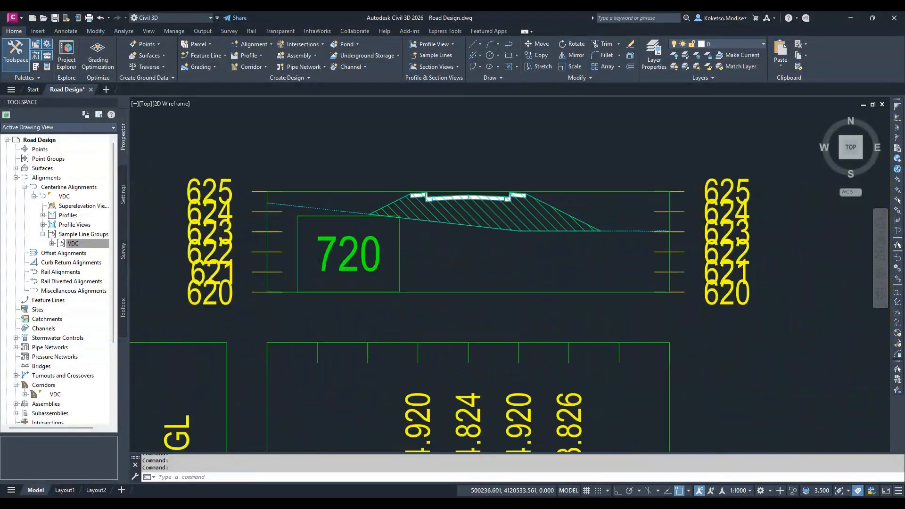
Collapse the Alignments collection, expand Surfaces, and widen the Toolspace to show the drawing's surfaces
left_click(16, 177)
left_click(16, 168)
left_click(64, 187)
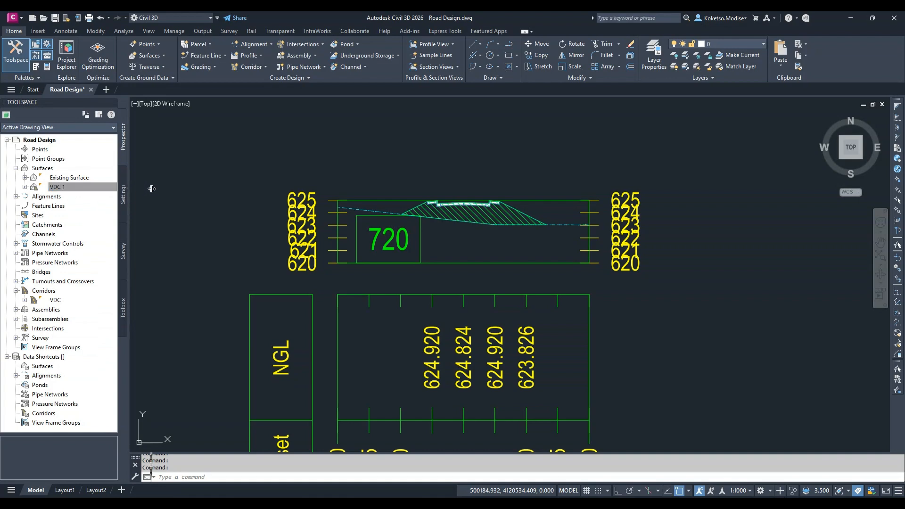
left_click_drag(151, 189, 152, 188)
left_click(41, 168)
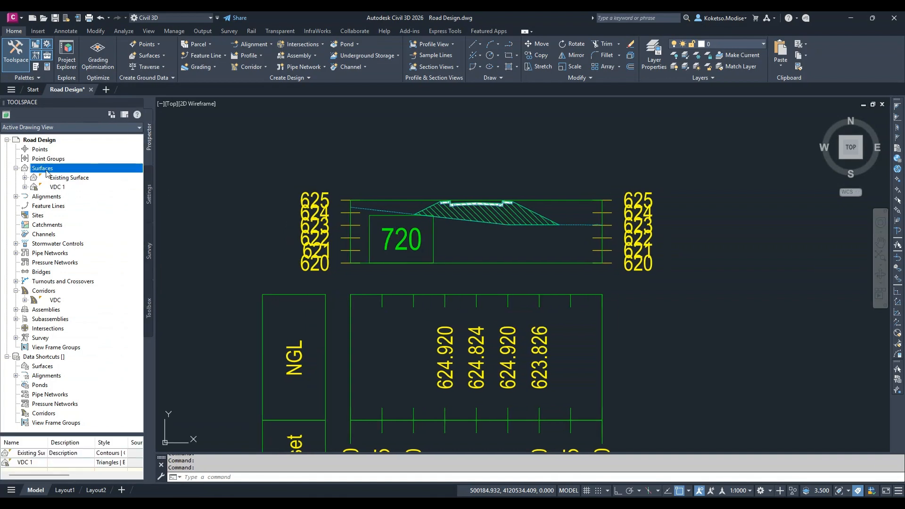
scroll(667, 254, "down", 12)
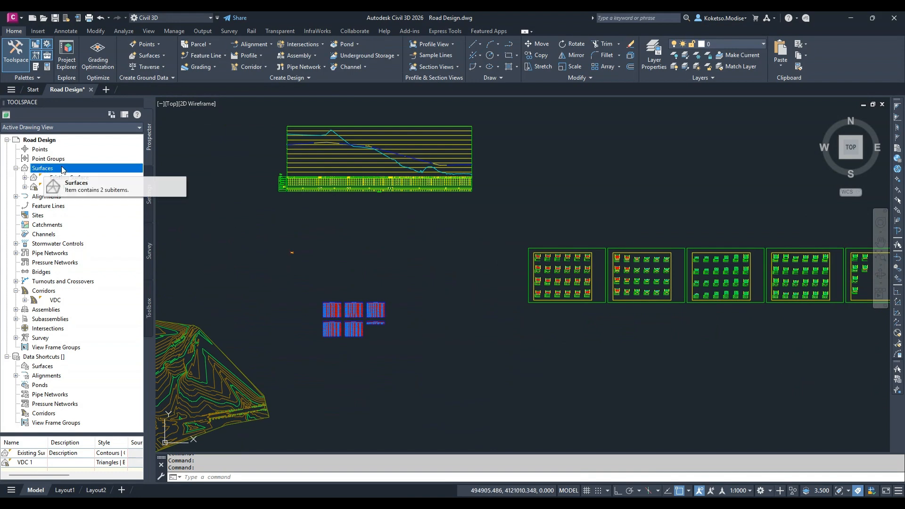
left_click(125, 32)
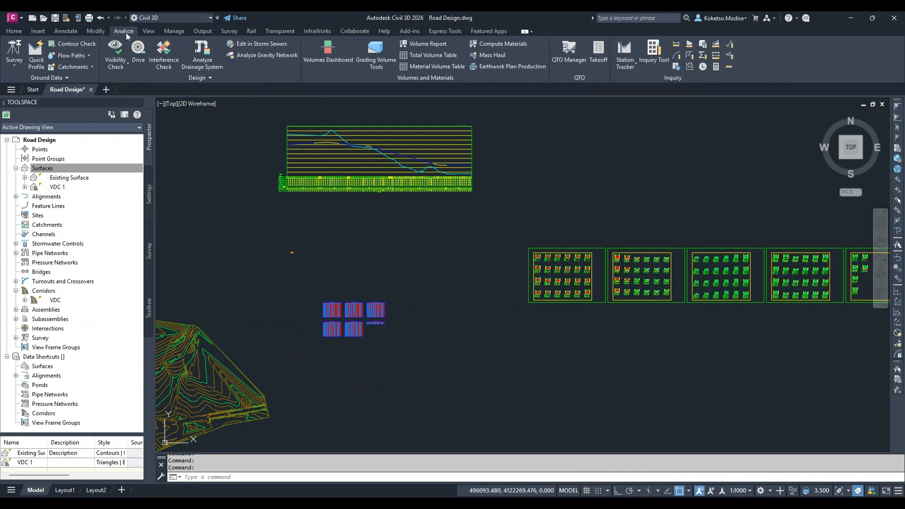
left_click(334, 57)
left_click(318, 19)
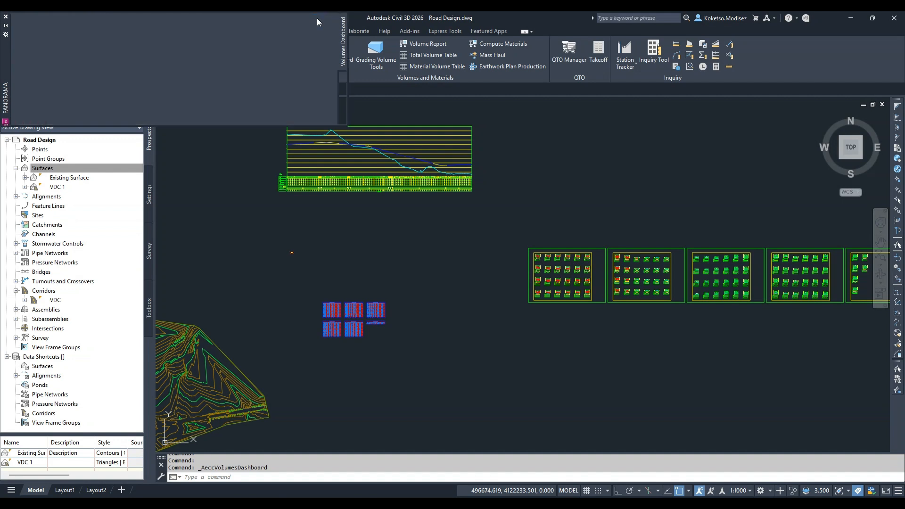
Start a new surface named Final and set its type to TIN volume surface
right_click(55, 170)
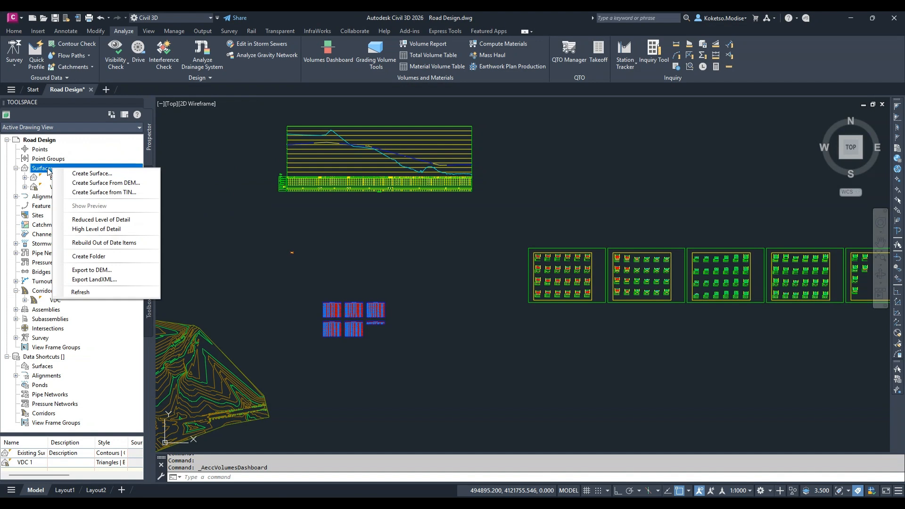
left_click(82, 174)
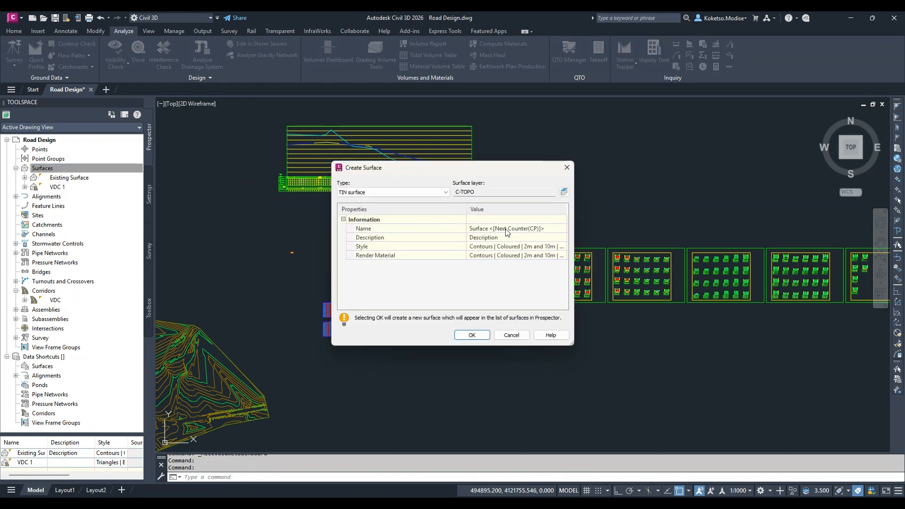
left_click(526, 229)
type("Fl")
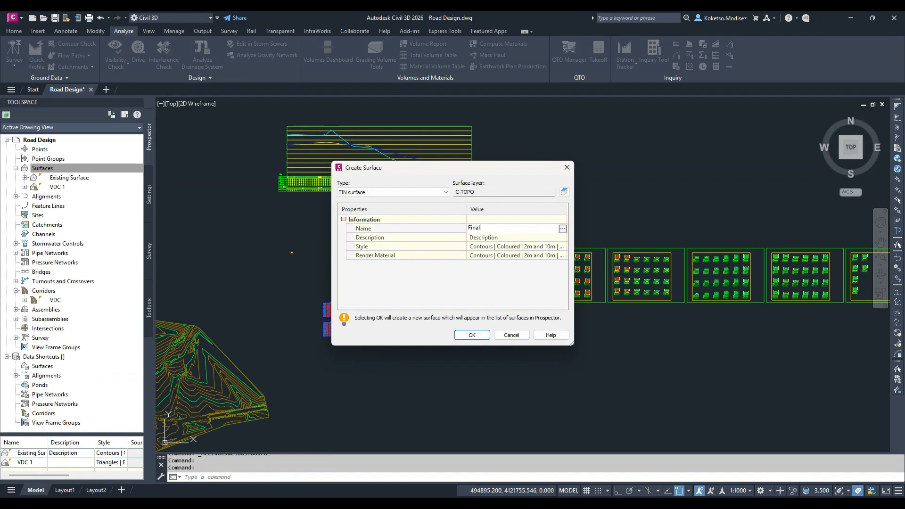
left_click(417, 196)
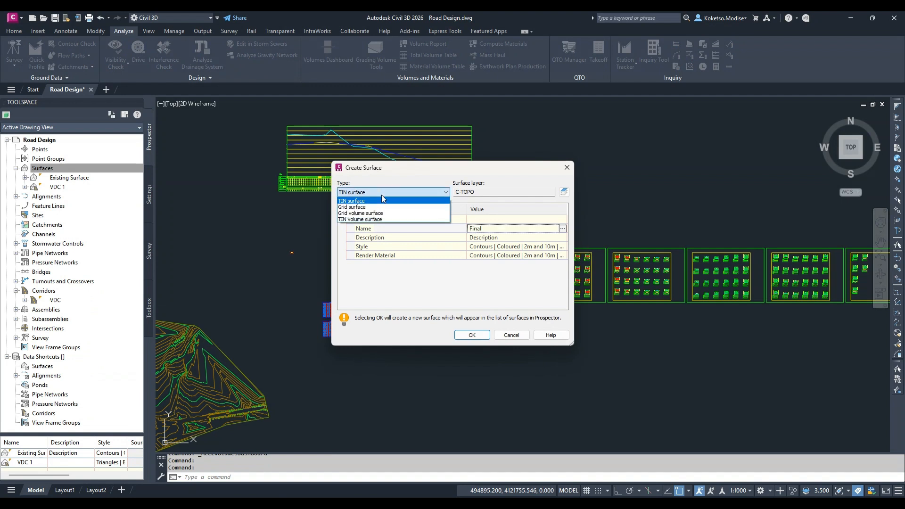
left_click(362, 219)
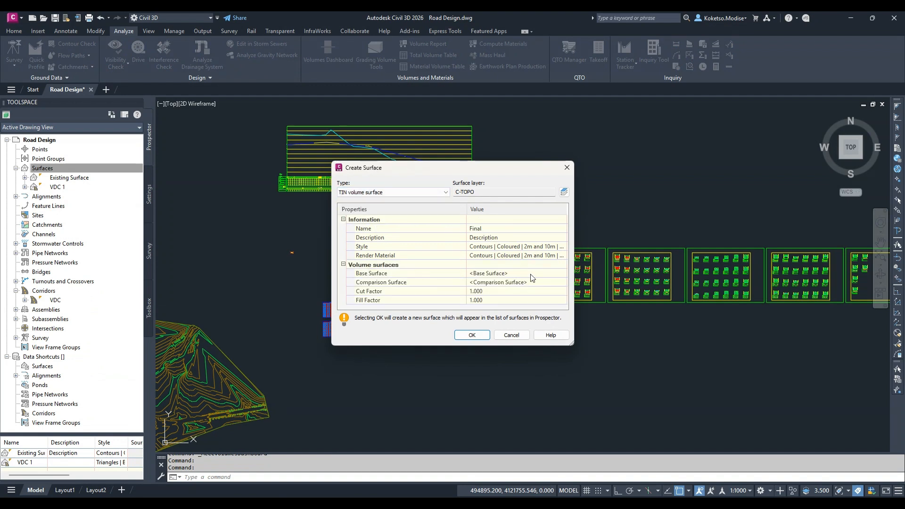
Assign Existing Surface as the base surface and VDC 1 as the comparison surface, and create the volume surface
left_click(562, 274)
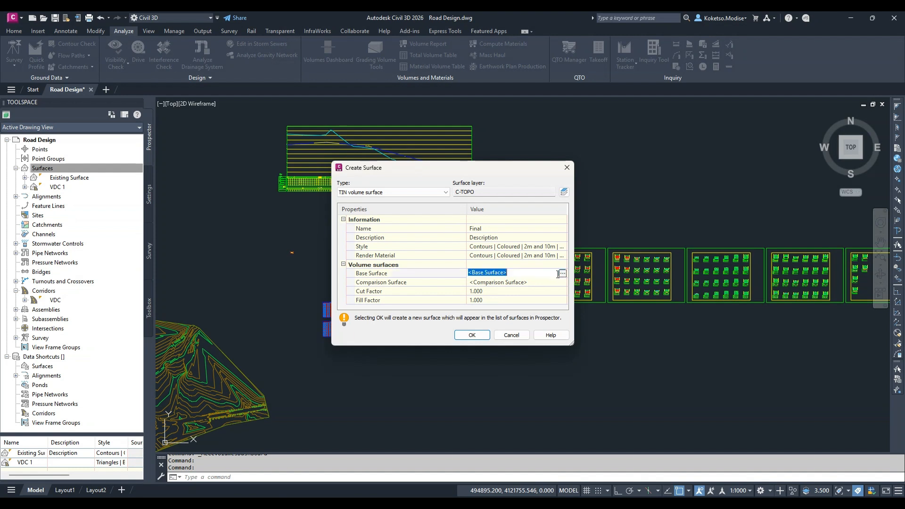
left_click(562, 274)
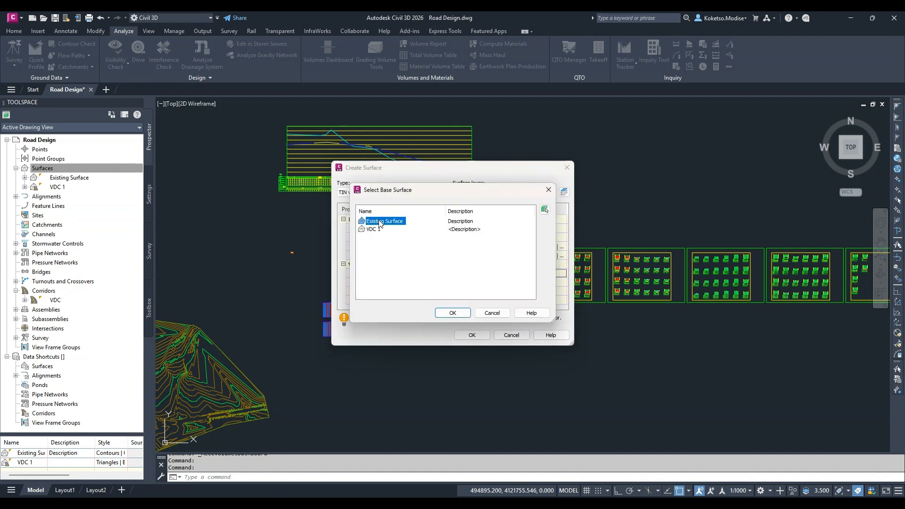
left_click(452, 314)
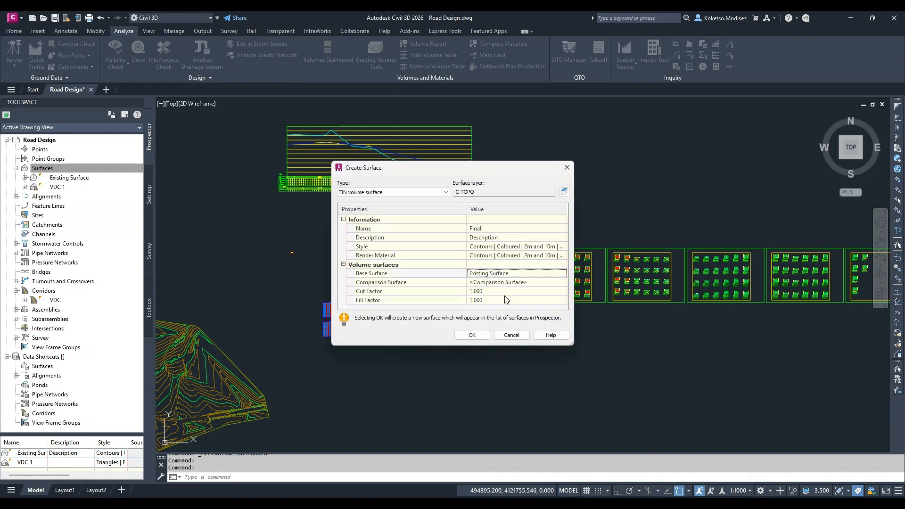
left_click(558, 282)
left_click(562, 282)
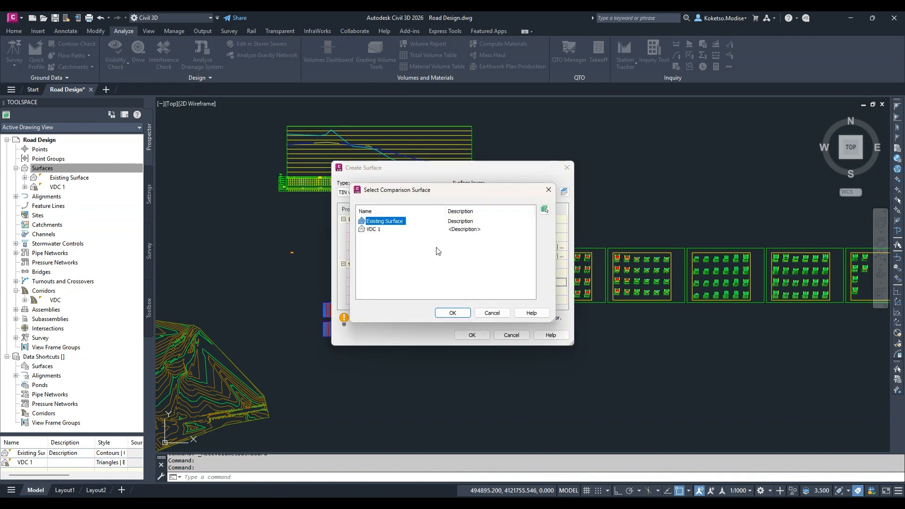
left_click(373, 230)
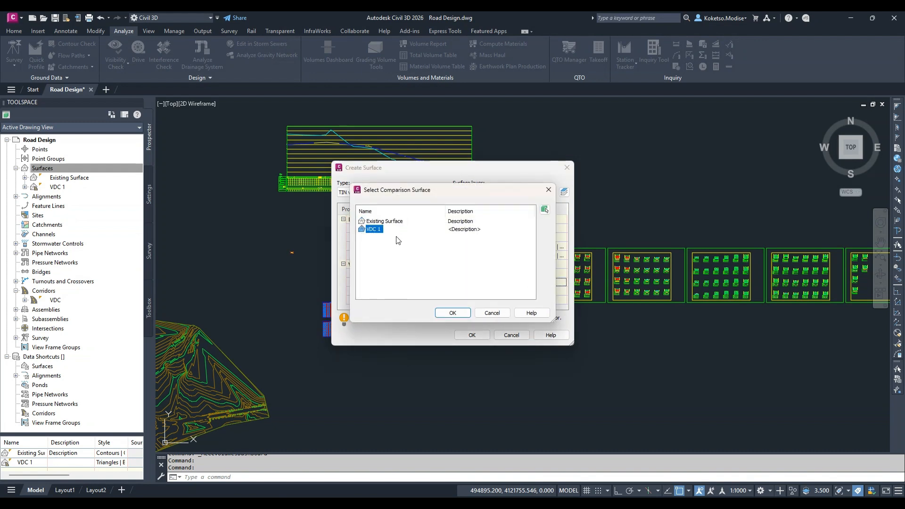
left_click(452, 313)
left_click(472, 335)
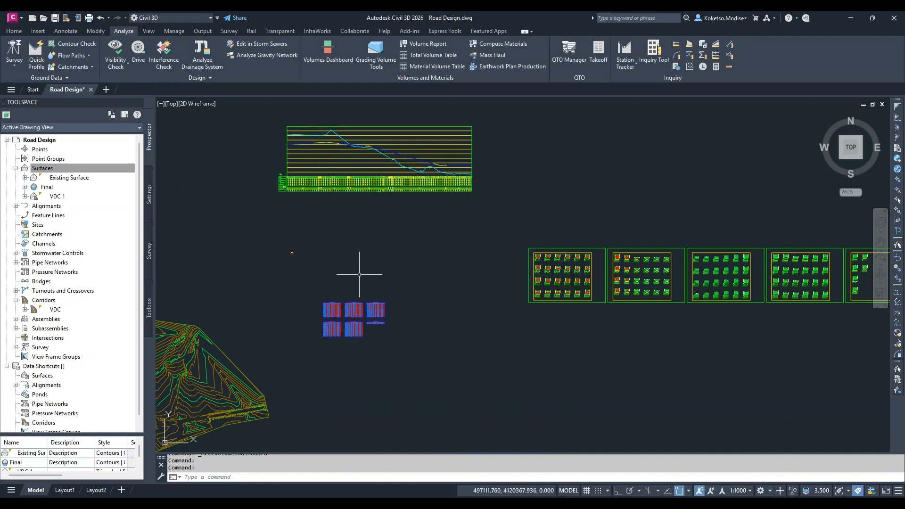
scroll(369, 297, "down", 3)
scroll(313, 285, "up", 8)
scroll(313, 286, "up", 2)
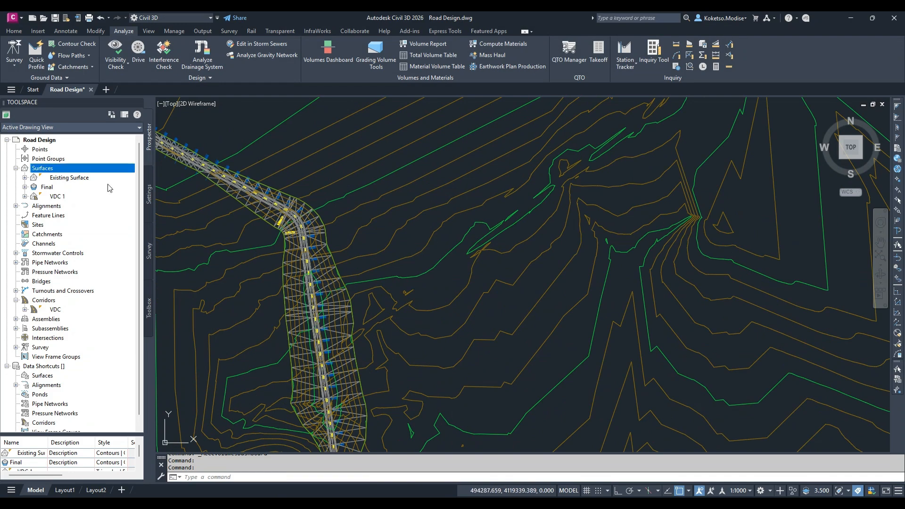
right_click(54, 187)
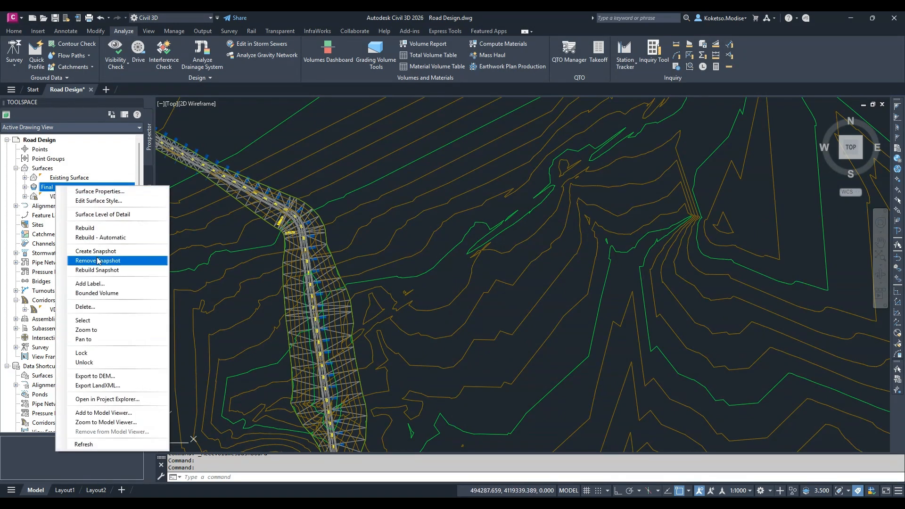
left_click(233, 292)
Select the terrain surfaces together with the road corridor in plan and show them in the Object Viewer
scroll(366, 260, "down", 4)
scroll(369, 259, "down", 5)
scroll(378, 312, "up", 5)
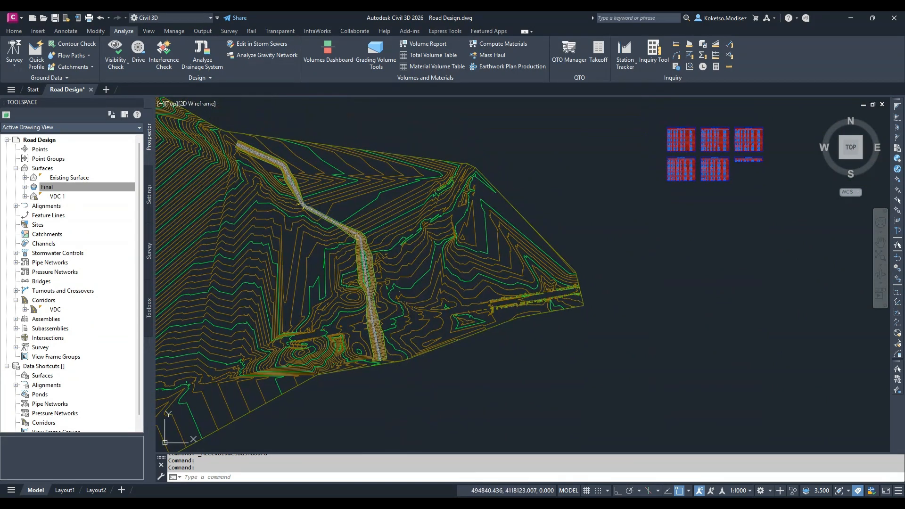
left_click(404, 400)
left_click(236, 137)
right_click(311, 184)
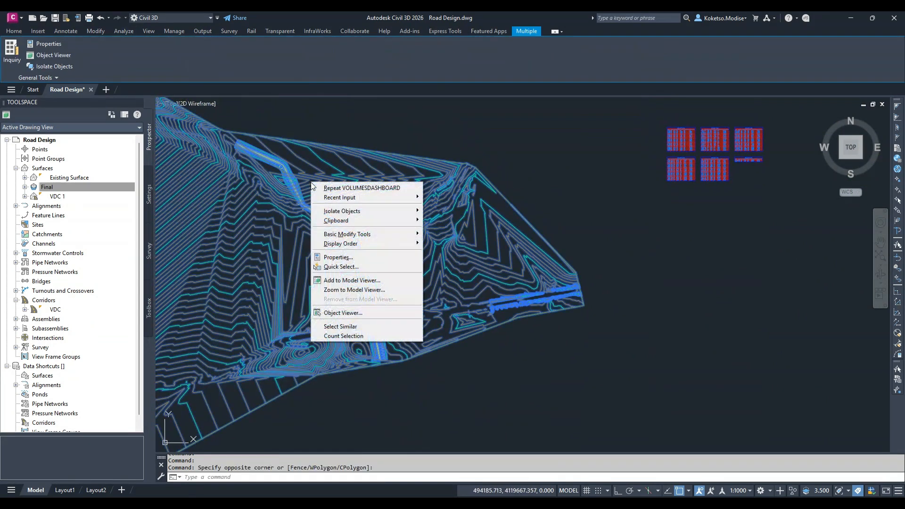
left_click(342, 326)
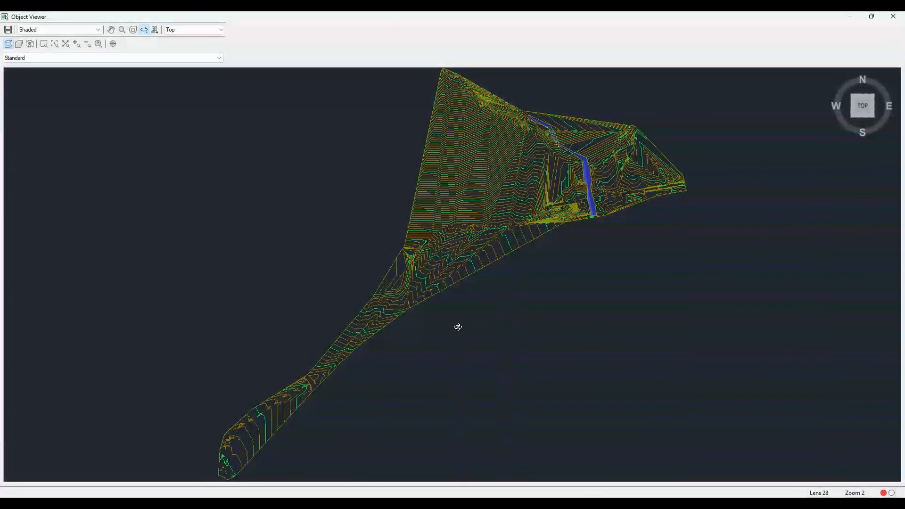
Inspect the corridor against the existing ground and the volume surface in 3D from several angles and distances
left_click_drag(457, 325, 608, 187)
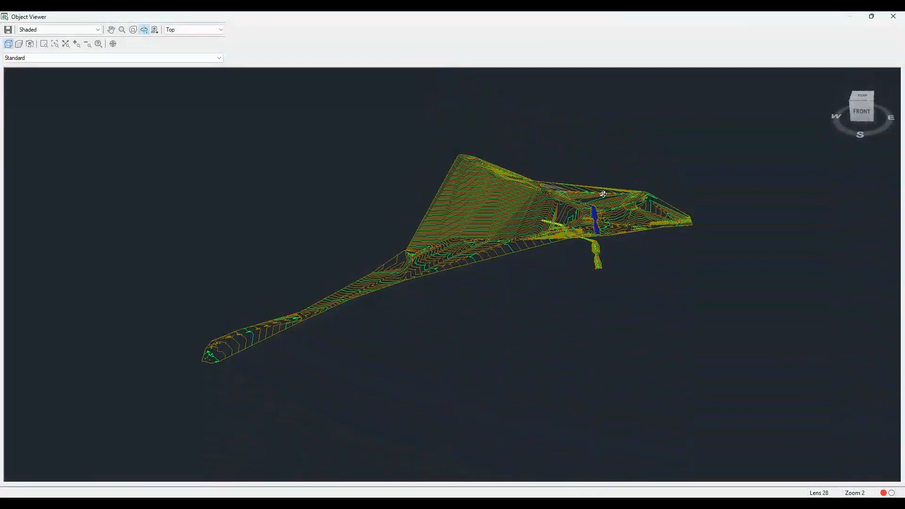
scroll(603, 205, "up", 5)
scroll(594, 187, "down", 1)
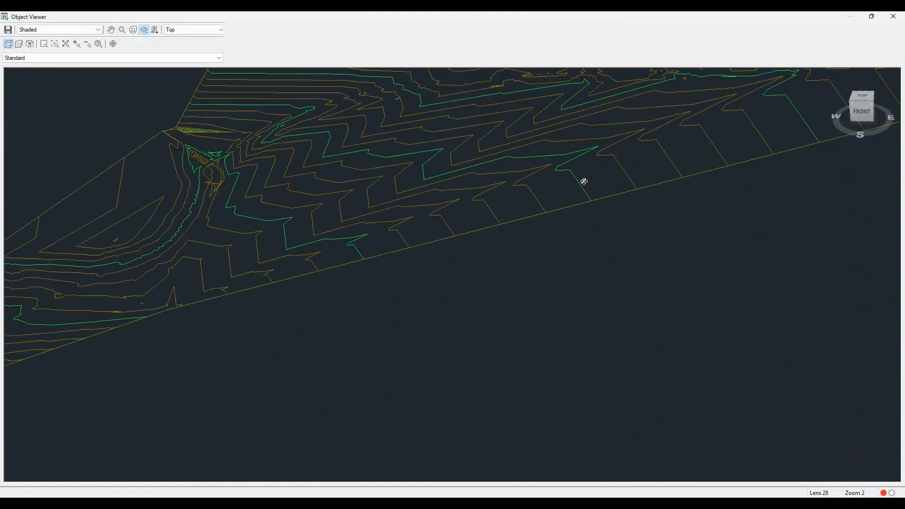
middle_click_drag(582, 183, 377, 288)
middle_click_drag(830, 128, 572, 300)
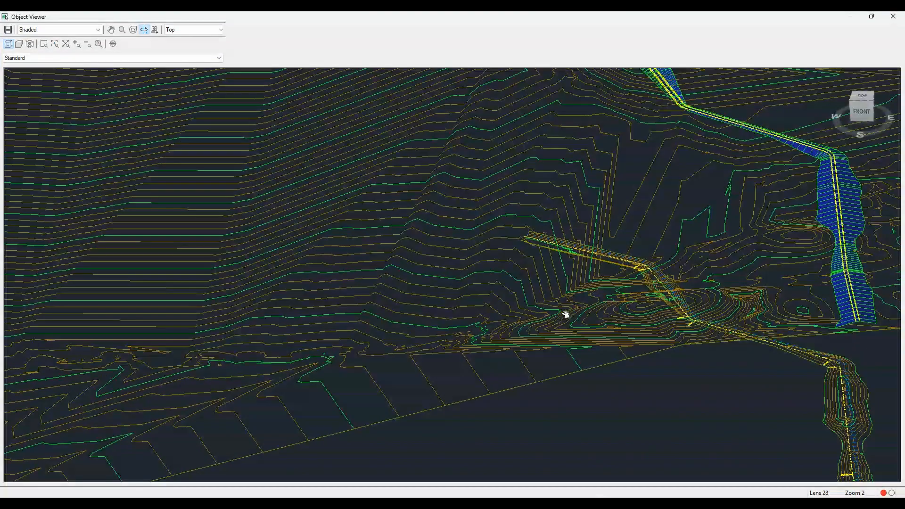
middle_click_drag(880, 253, 849, 217)
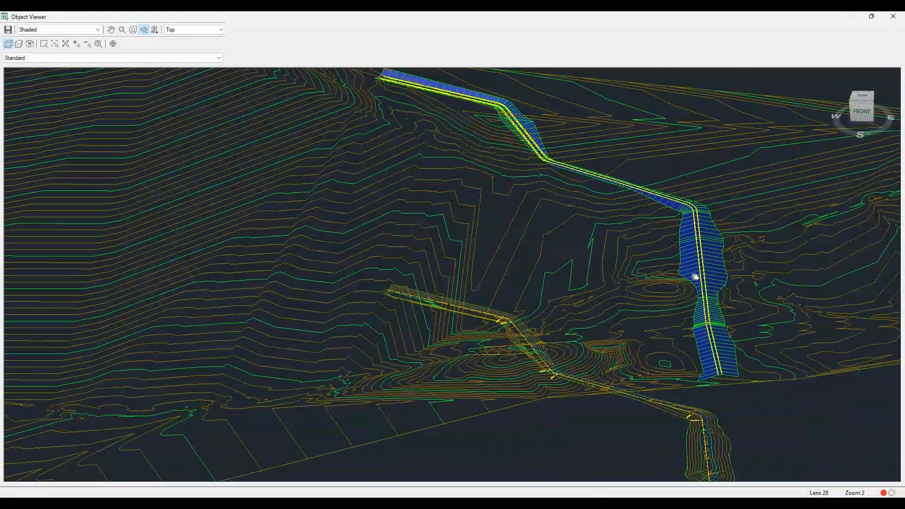
middle_click_drag(676, 277, 705, 280)
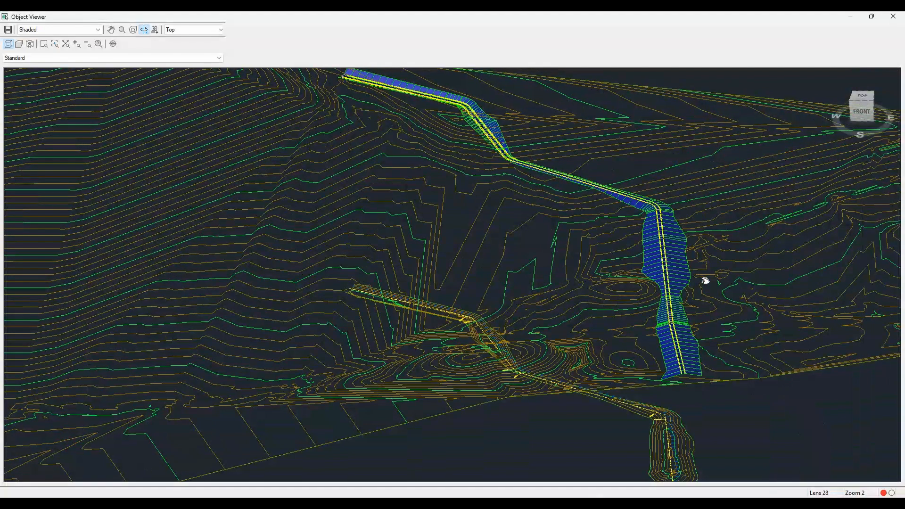
scroll(682, 234, "up", 3)
middle_click_drag(682, 233, 238, 283)
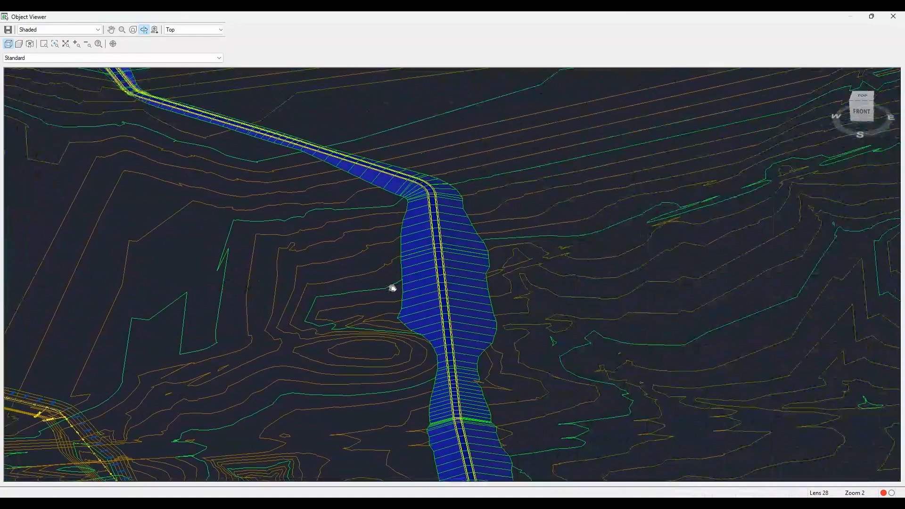
scroll(434, 270, "up", 2)
mouse_move(434, 270)
left_mouse_down()
mouse_move(438, 263)
mouse_move(429, 275)
mouse_move(425, 242)
mouse_move(406, 226)
mouse_move(404, 256)
mouse_move(416, 269)
left_mouse_up()
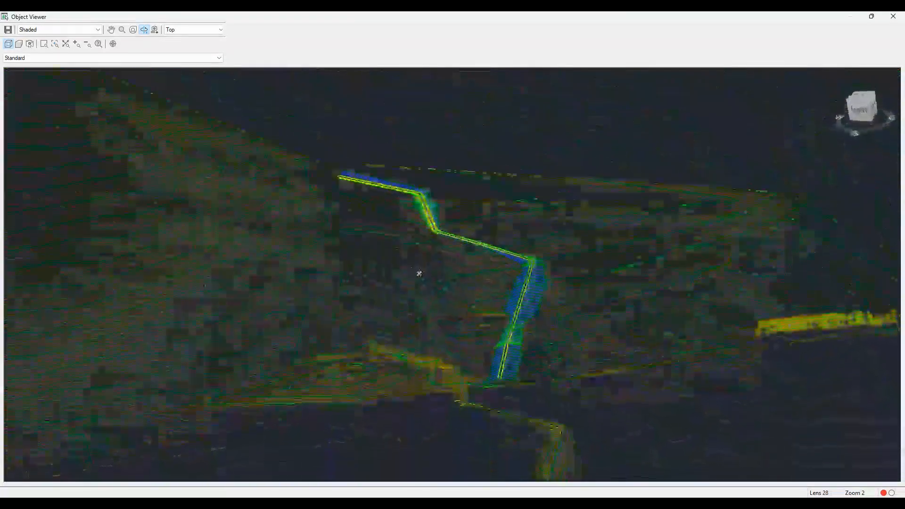
Close the Object Viewer and look over the road corridor and its surroundings in plan
left_click(893, 16)
scroll(311, 292, "up", 5)
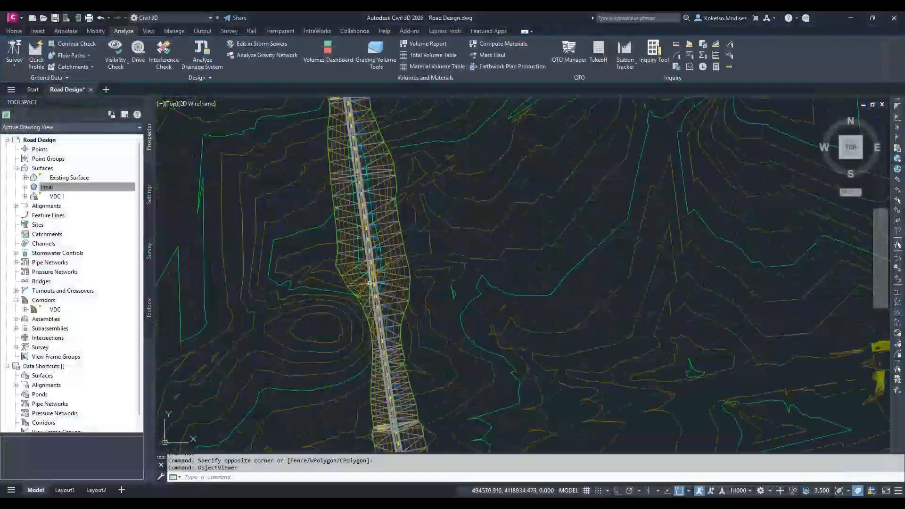
scroll(419, 283, "down", 3)
scroll(490, 221, "down", 5)
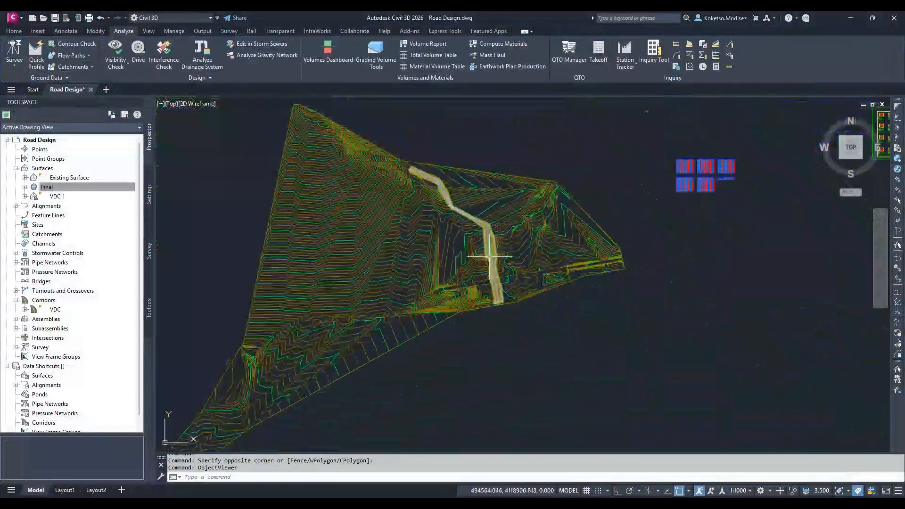
scroll(492, 218, "up", 6)
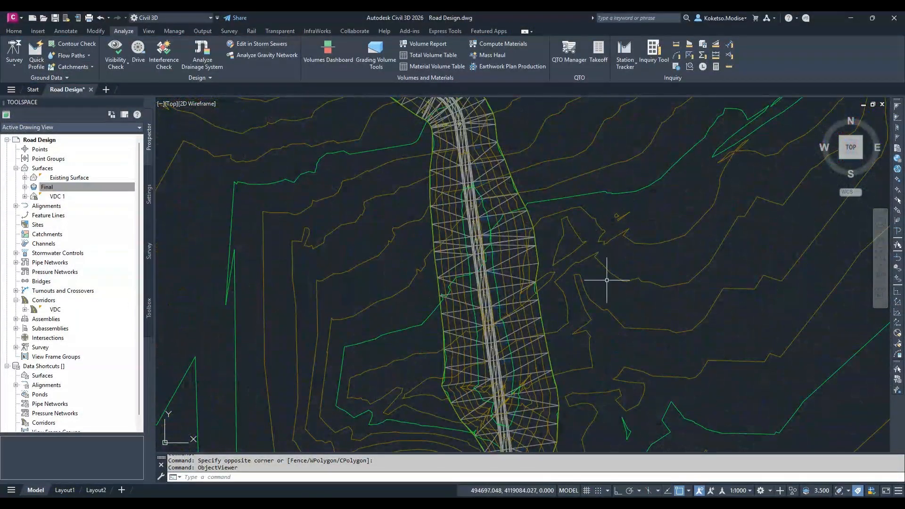
scroll(277, 313, "down", 8)
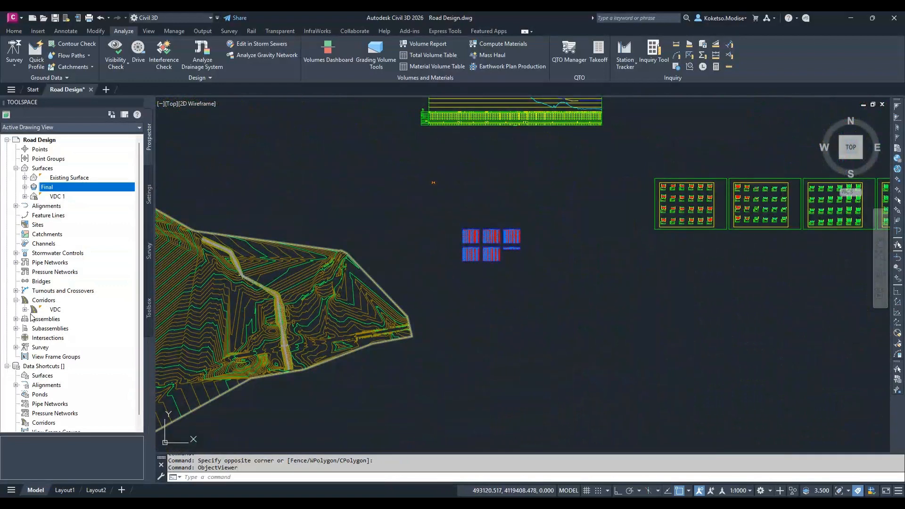
Add a second surface in the VDC corridor's properties and set its overhang correction to Bottom Links
left_click(49, 301)
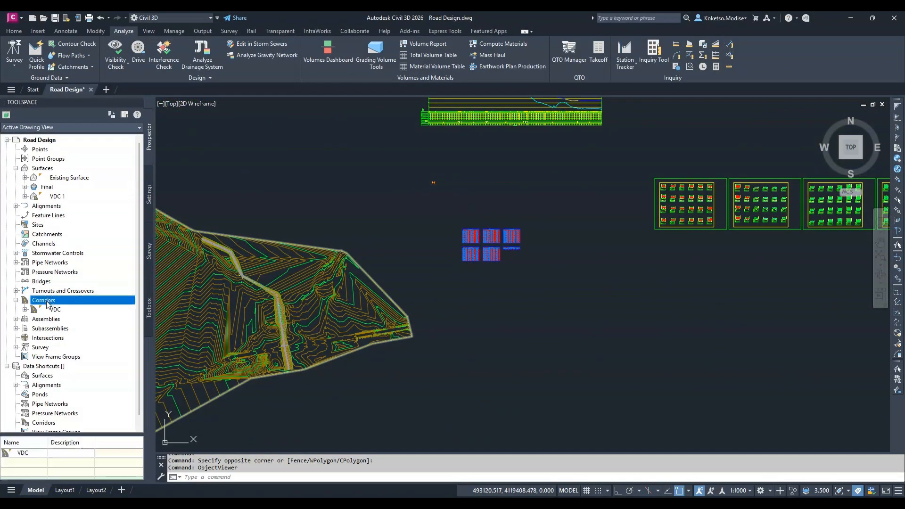
right_click(53, 309)
left_click(94, 140)
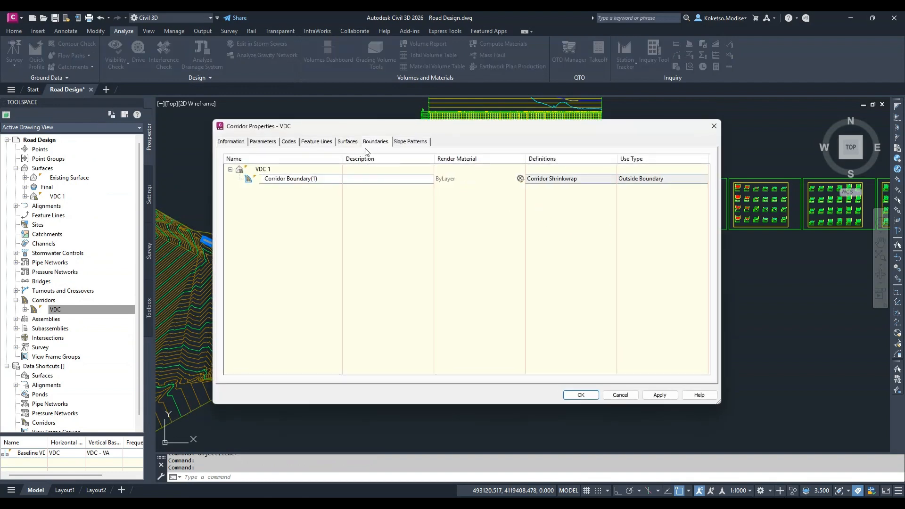
left_click(345, 144)
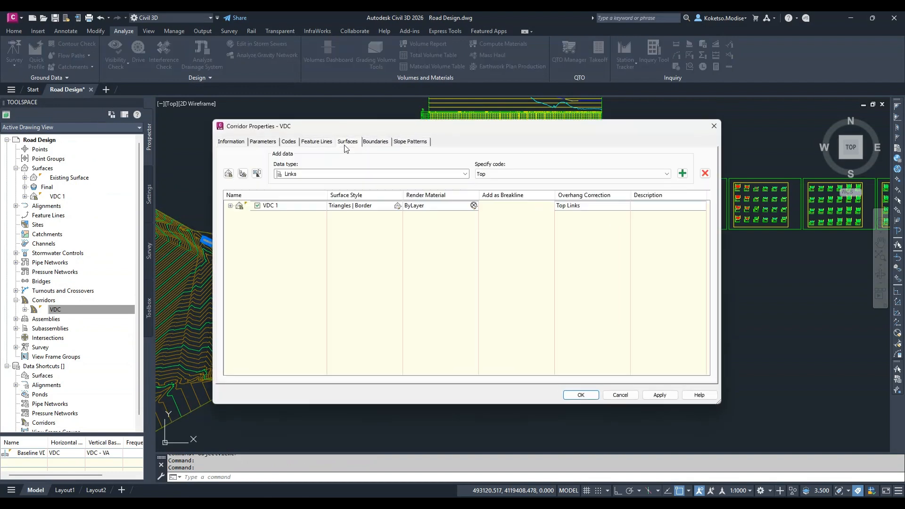
left_click(229, 174)
left_click(587, 225)
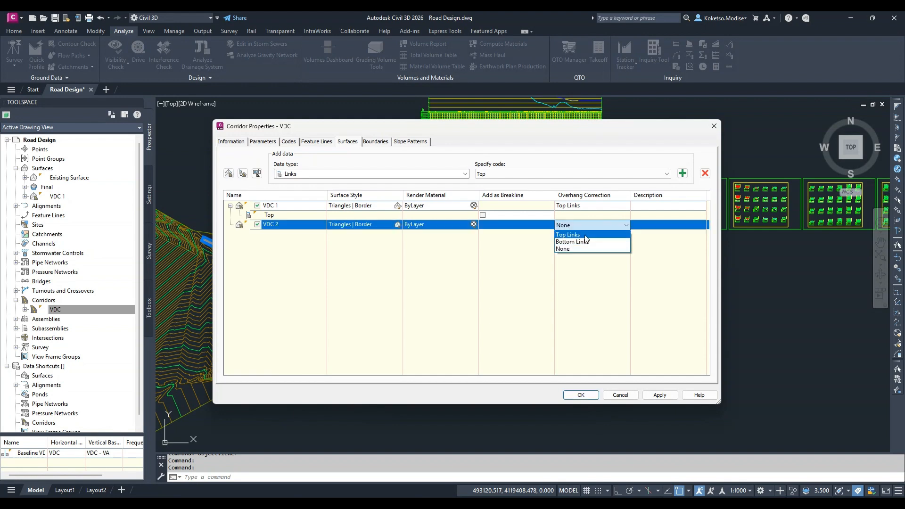
left_click(573, 241)
Add the Datum link code as data to the VDC 2 corridor surface
left_click(503, 175)
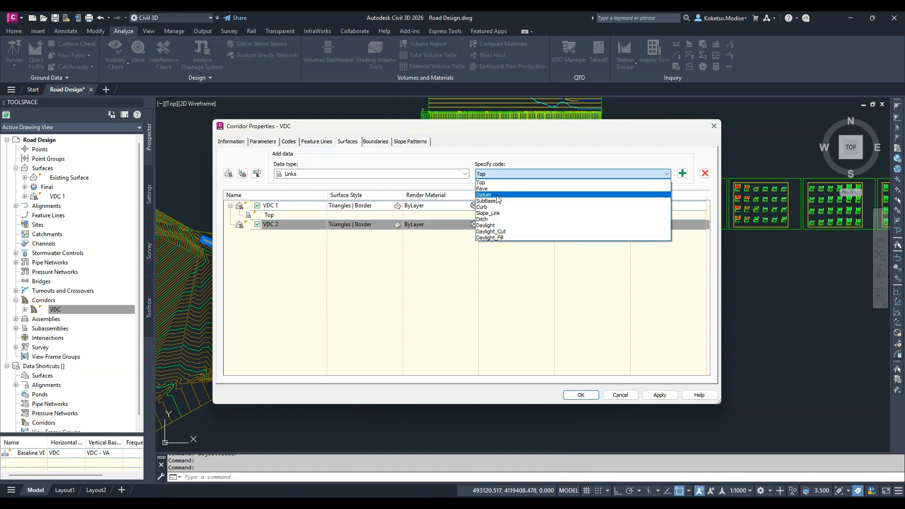
left_click(495, 195)
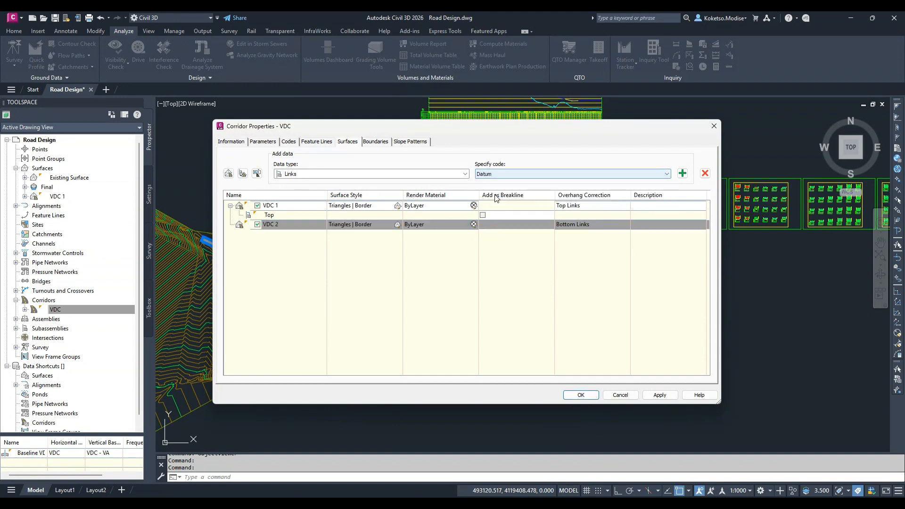
left_click(682, 173)
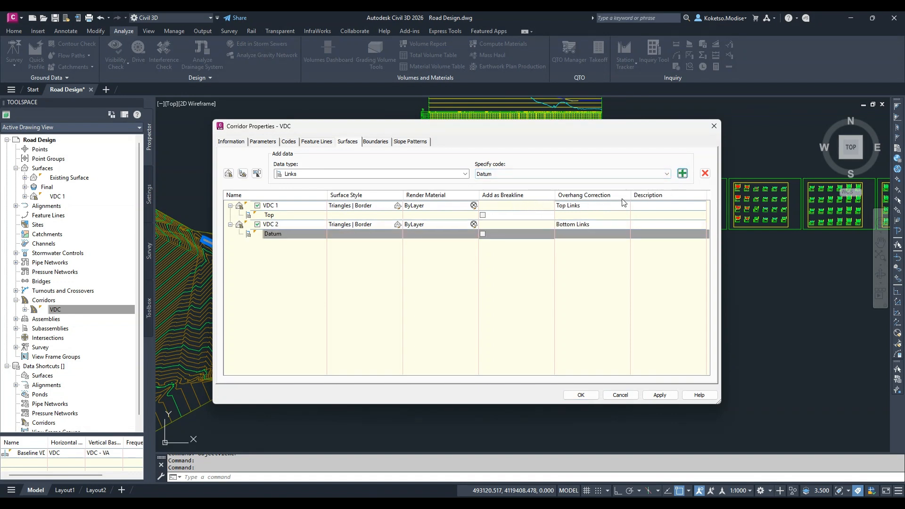
Give VDC 2 a corridor shrinkwrap outside boundary, then apply the corridor properties and rebuild the corridor
left_click(375, 142)
left_click(285, 187)
right_click(285, 188)
left_click(342, 221)
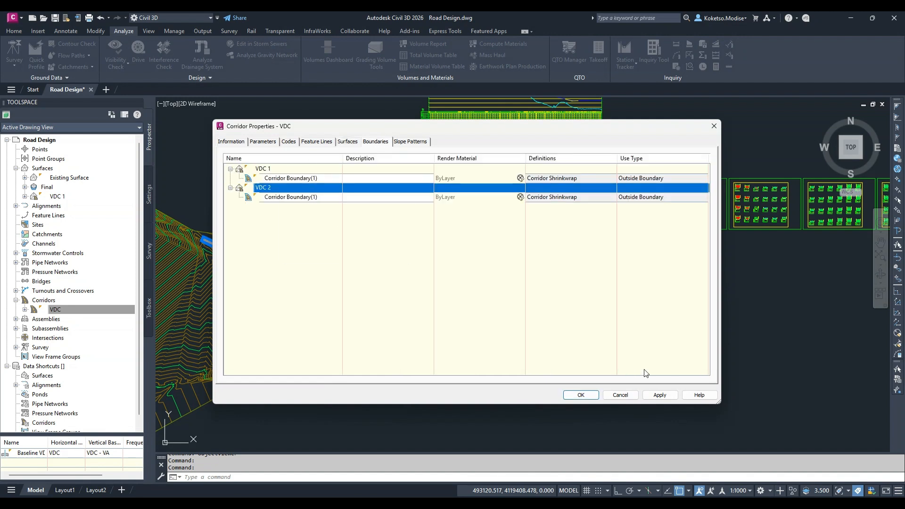
left_click(660, 395)
left_click(403, 243)
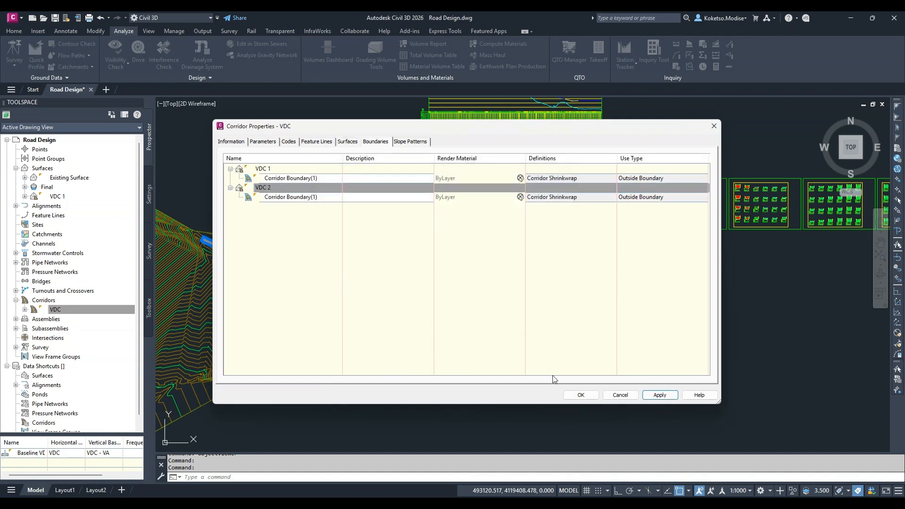
left_click(585, 395)
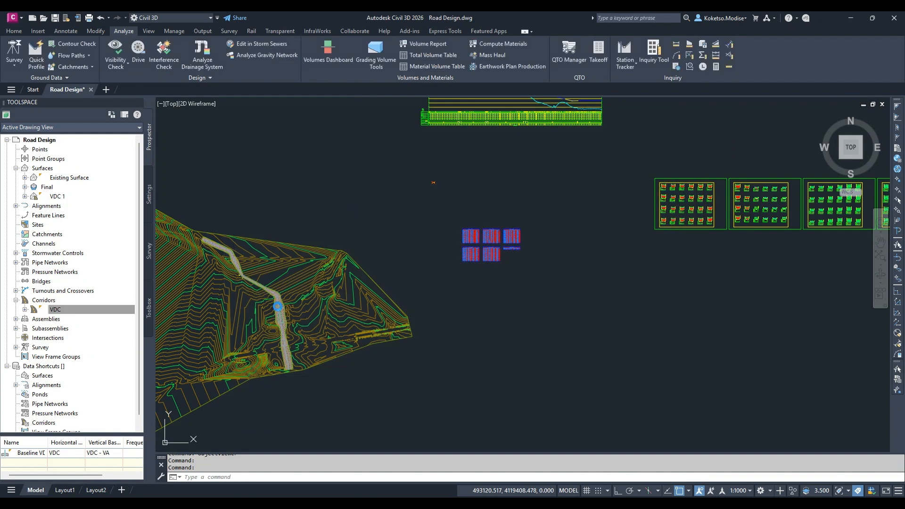
Examine the corridor surfaces against the existing ground, first in plan and then in a tilted 3D wireframe view
scroll(278, 307, "up", 4)
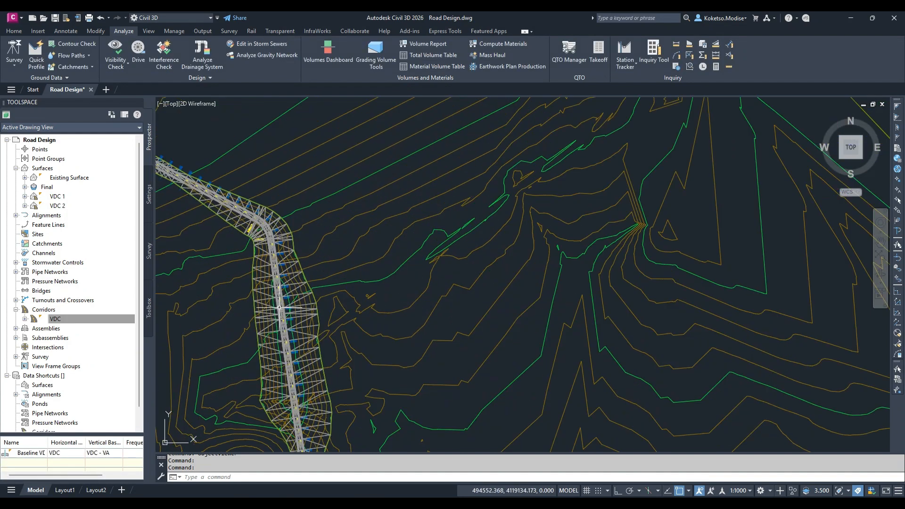
scroll(353, 303, "down", 6)
middle_click_drag(366, 363, 472, 346)
scroll(457, 357, "up", 3)
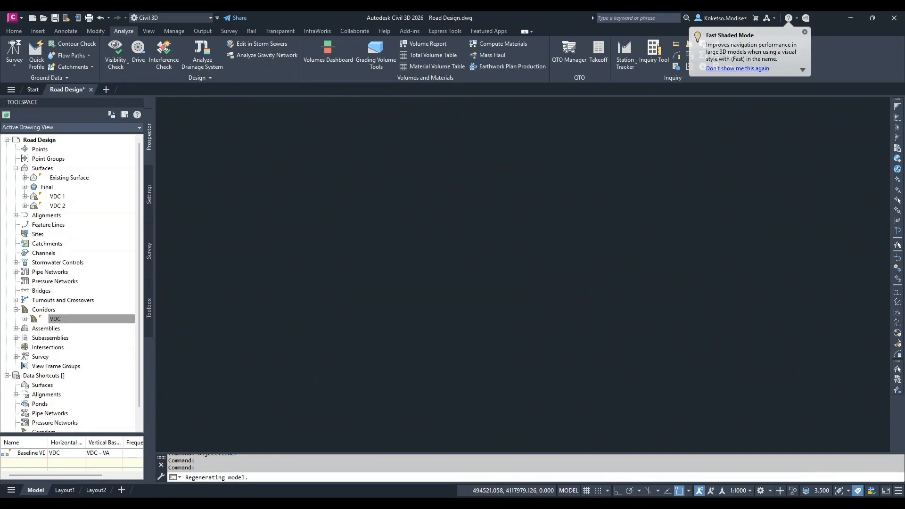
mouse_move(524, 337)
middle_mouse_down("shift")
mouse_move(506, 238)
mouse_move(484, 213)
mouse_move(491, 192)
middle_mouse_up("shift")
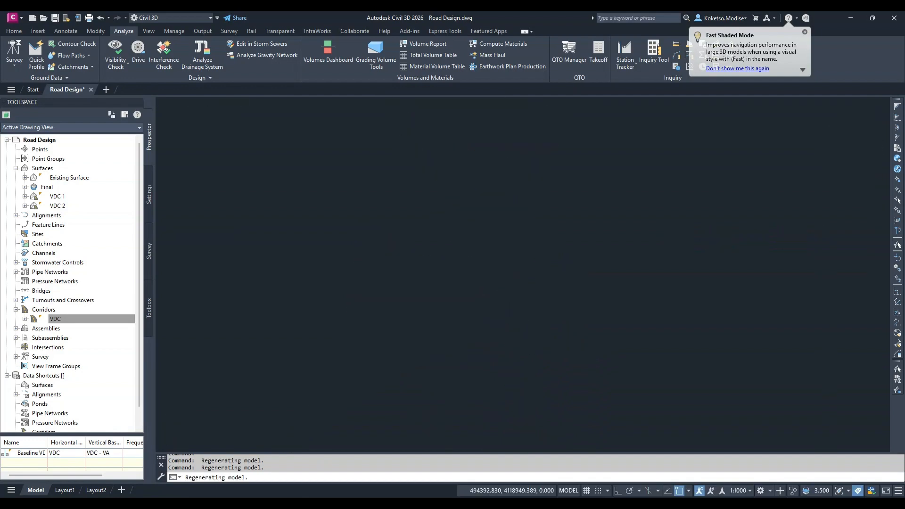
middle_click_drag(608, 142, 552, 137, "shift")
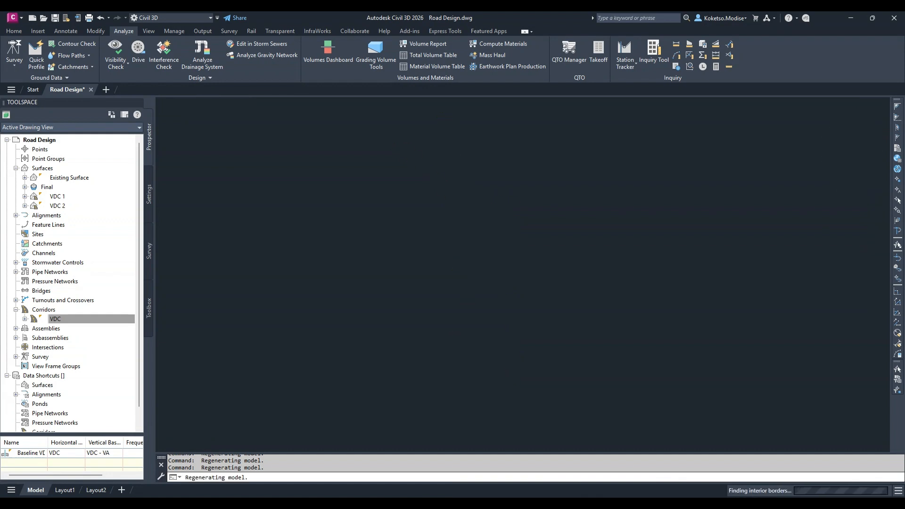
scroll(477, 247, "up", 4)
left_click(481, 245)
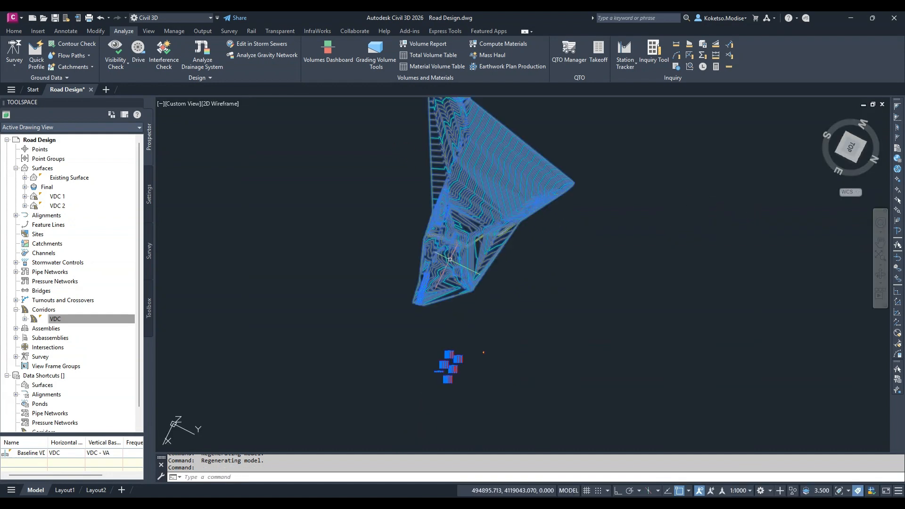
middle_click_drag(482, 244, 512, 263, "shift")
scroll(547, 135, "up", 2)
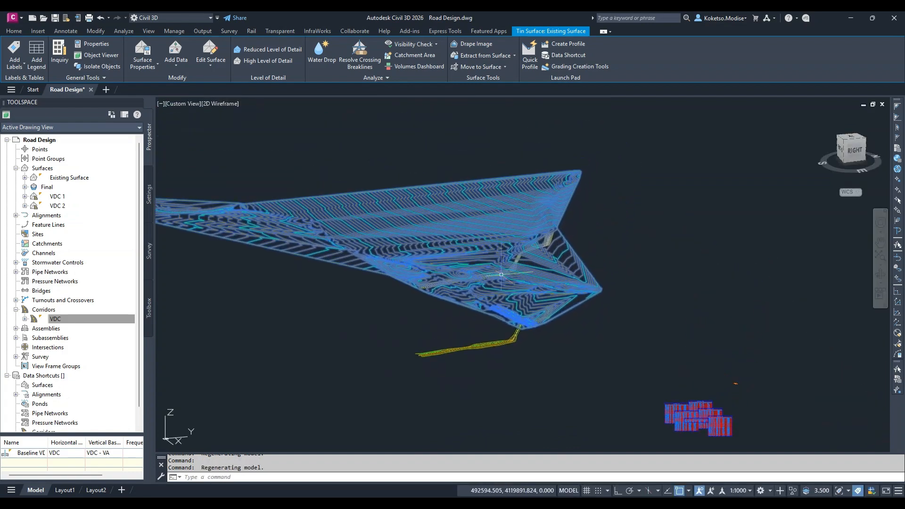
scroll(511, 262, "up", 4)
key("Escape")
scroll(549, 258, "up", 2)
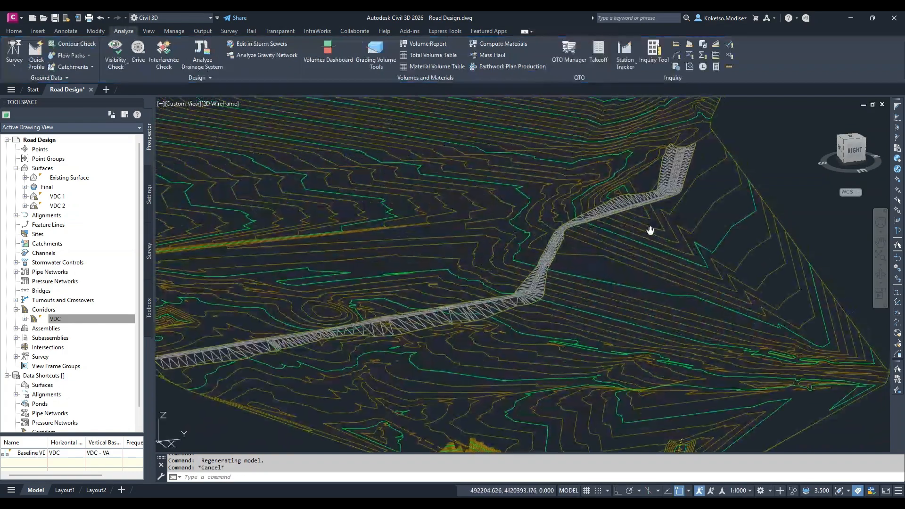
scroll(597, 221, "up", 5)
scroll(601, 227, "down", 5)
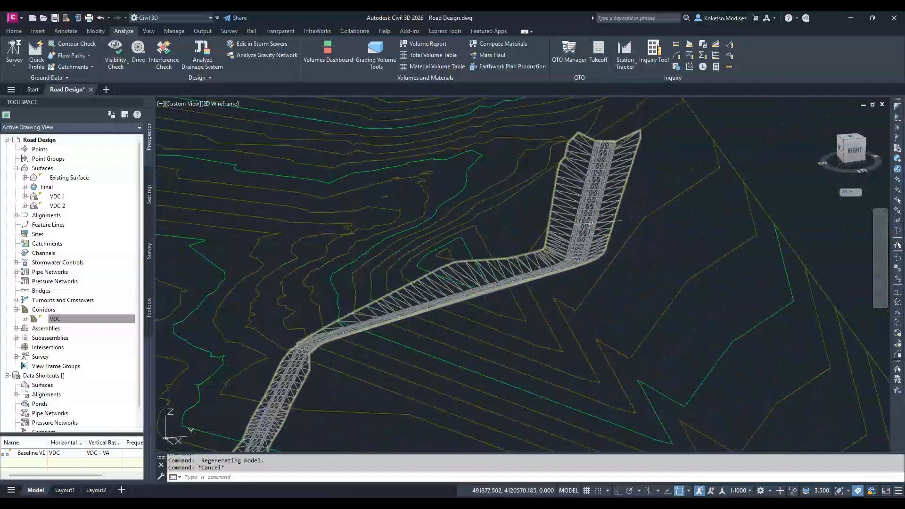
Set the visual style to Shaded (Fast) and inspect the corridor against the terrain in 3D
left_click(220, 103)
left_click(255, 170)
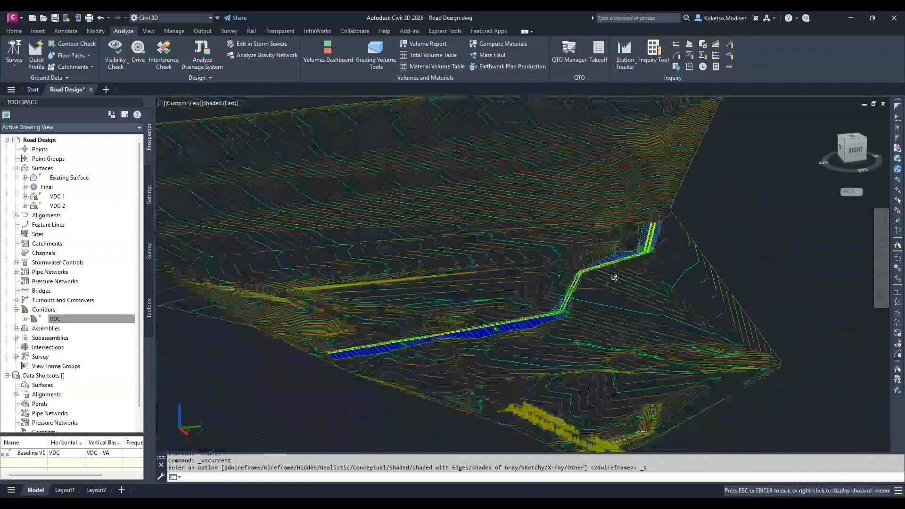
middle_click_drag(616, 277, 656, 288, "shift")
scroll(425, 364, "up", 5)
middle_click_drag(424, 365, 549, 363, "shift")
scroll(325, 333, "down", 6)
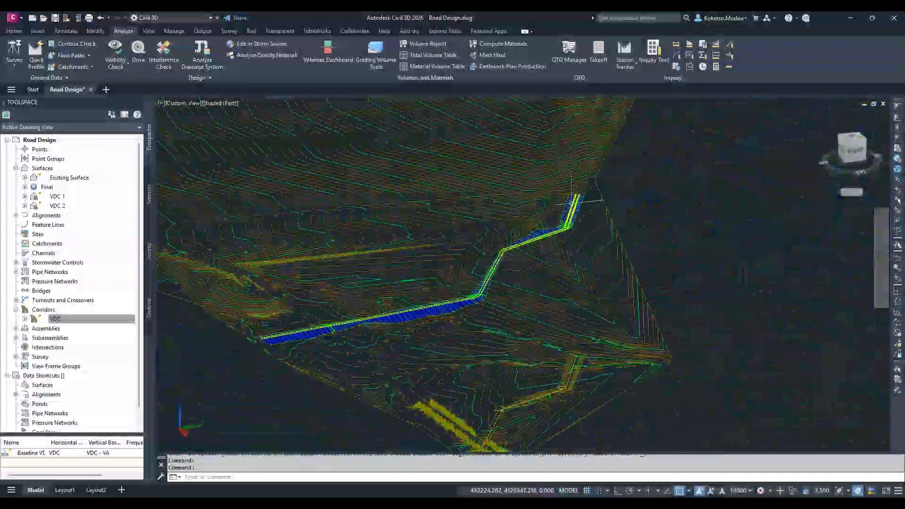
scroll(571, 201, "up", 7)
scroll(618, 211, "down", 6)
middle_click_drag(617, 212, 750, 278, "shift")
Restore the top view and fit the whole drawing in it
left_click(853, 145)
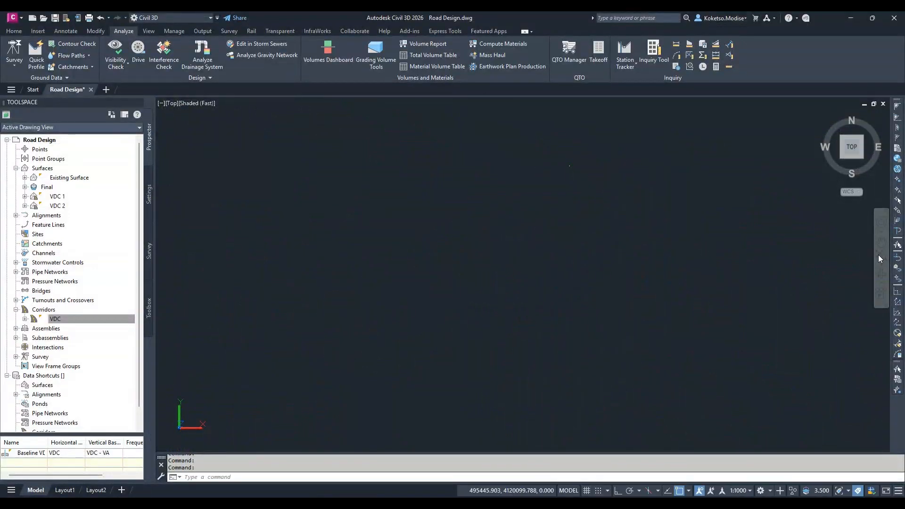
left_click(880, 258)
scroll(554, 172, "up", 1)
middle_click_drag(556, 173, 478, 253)
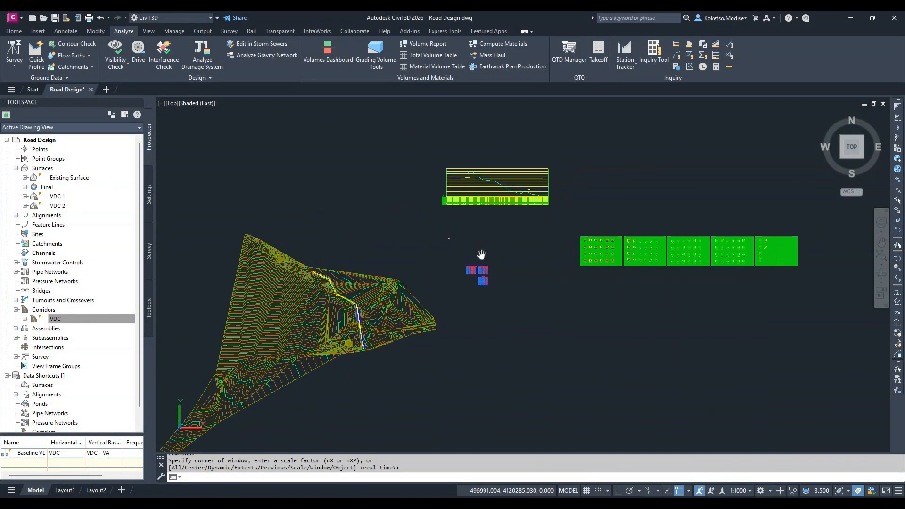
Look over the terrain, profile view, volume tables and section sheets in plan
scroll(614, 246, "up", 6)
middle_click_drag(614, 247, 532, 283)
scroll(555, 293, "up", 4)
key("Escape")
scroll(652, 263, "down", 9)
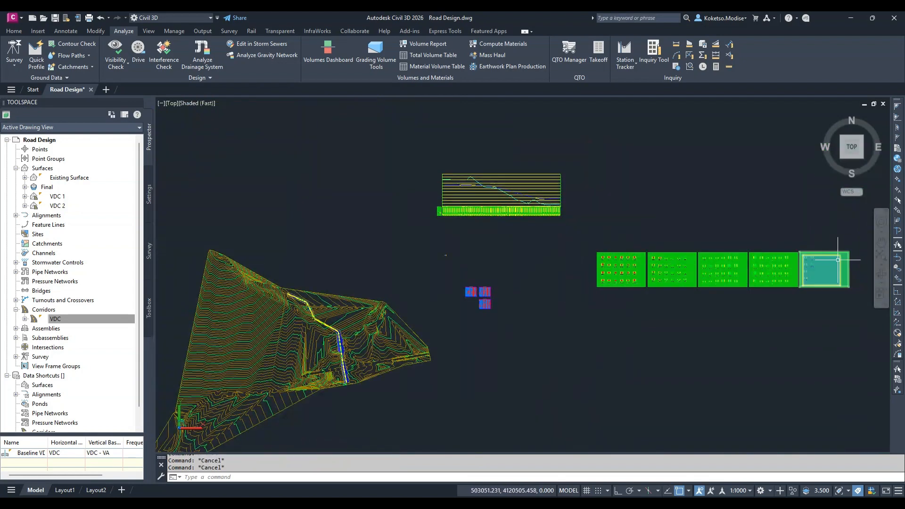
scroll(315, 319, "up", 2)
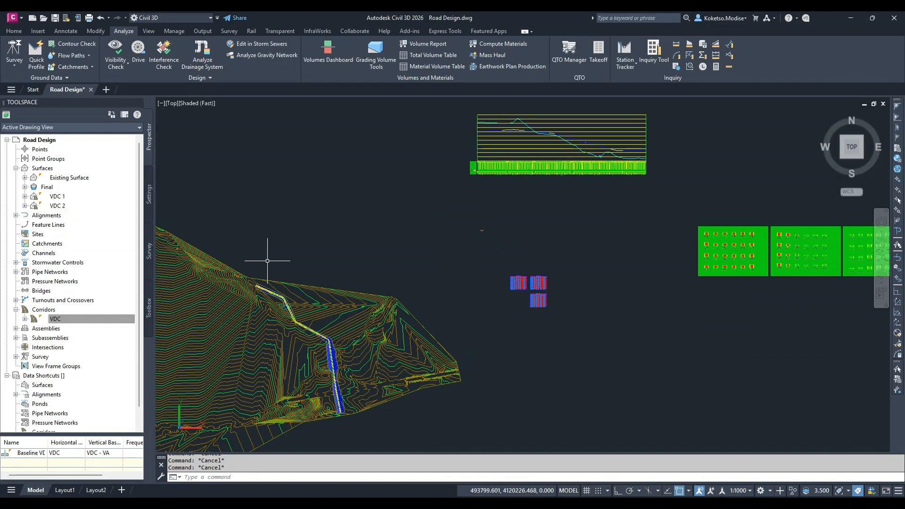
middle_click_drag(576, 241, 687, 223)
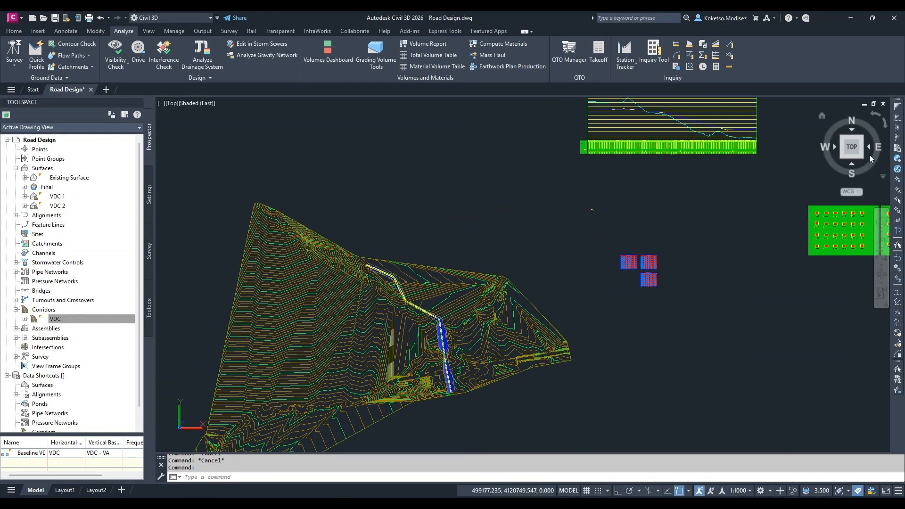